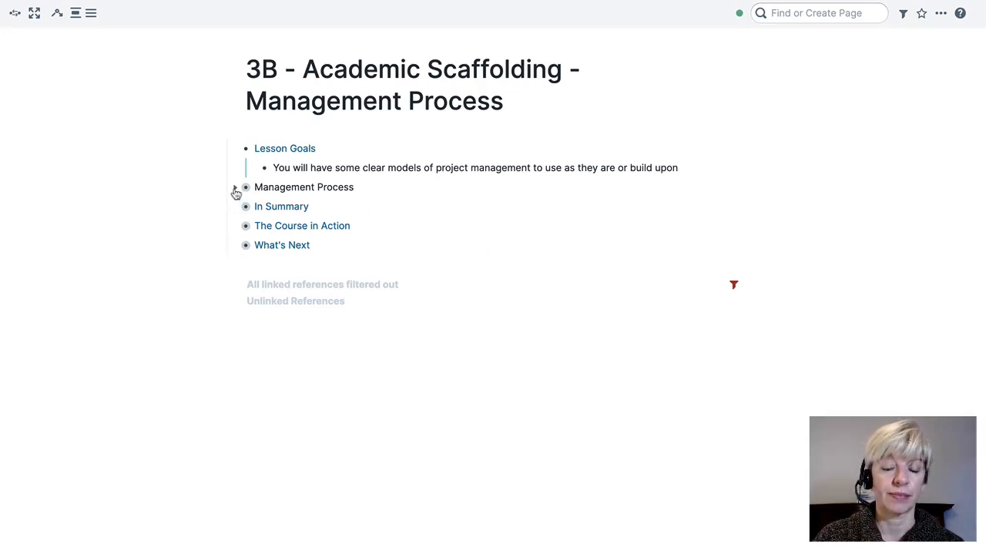
- Expand the Management Process block with The Weekly & Daily Process open beneath it and X - Task Management collapsed
click(236, 189)
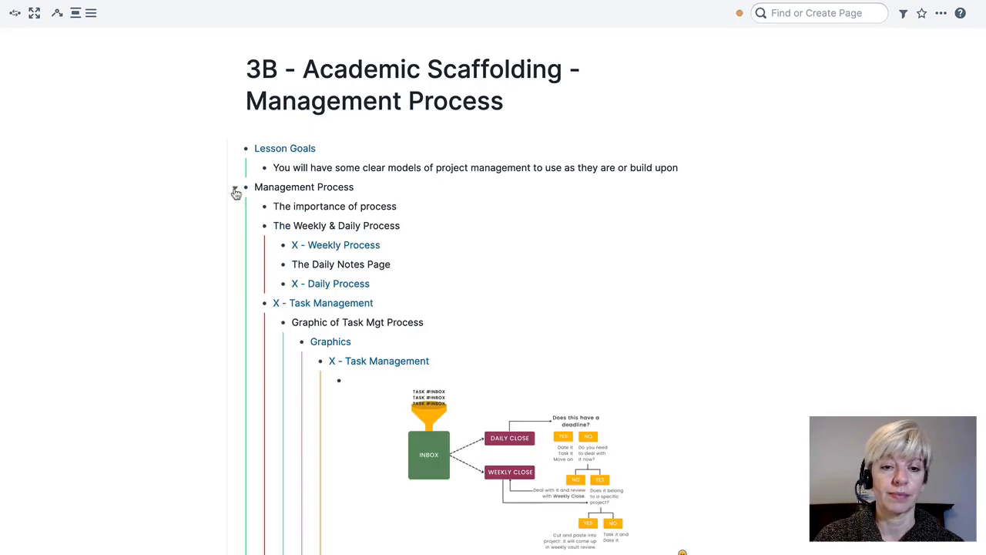
click(251, 230)
click(255, 248)
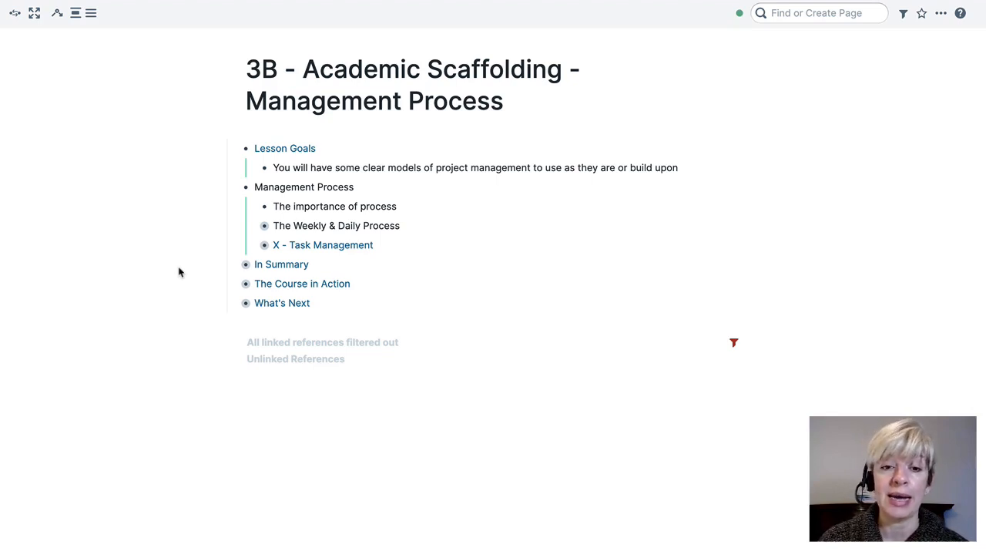
click(254, 229)
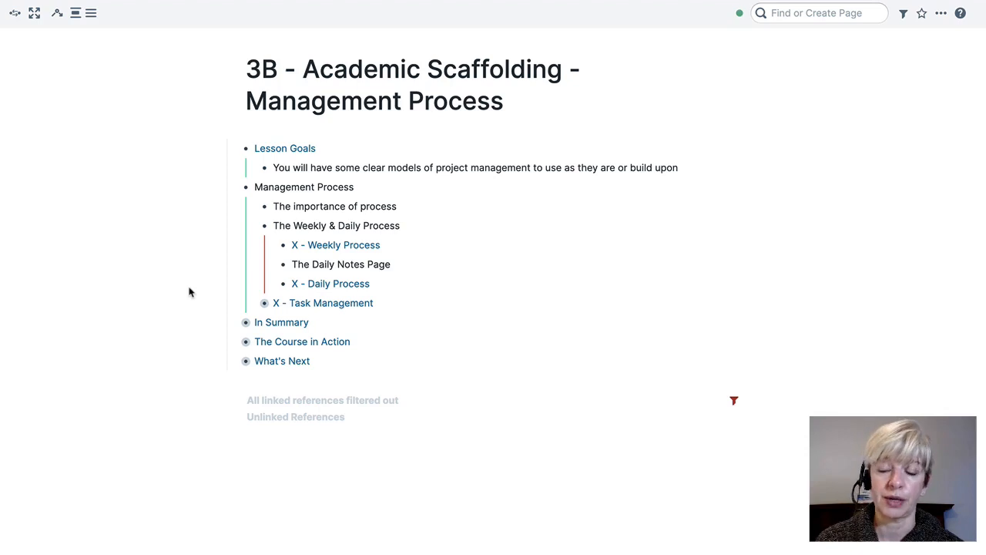
- Open the X - Weekly Process page, dismiss the notification, and inspect the page's Tags and Status blocks
click(314, 246)
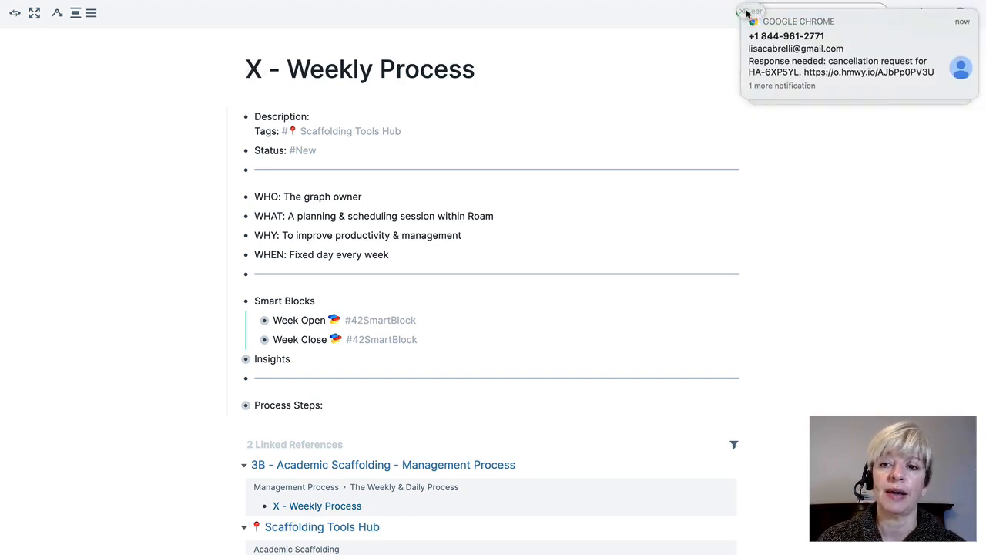
click(744, 13)
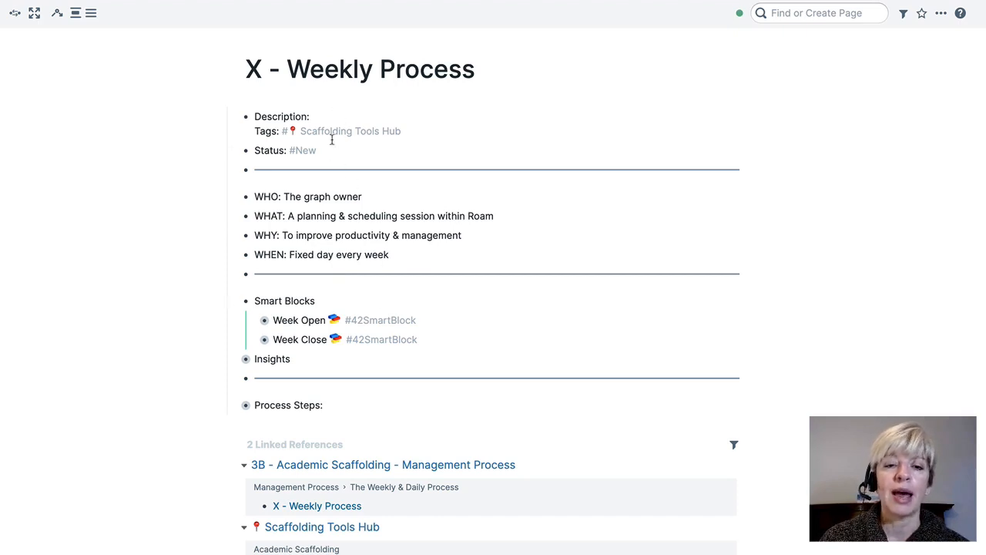
click(330, 114)
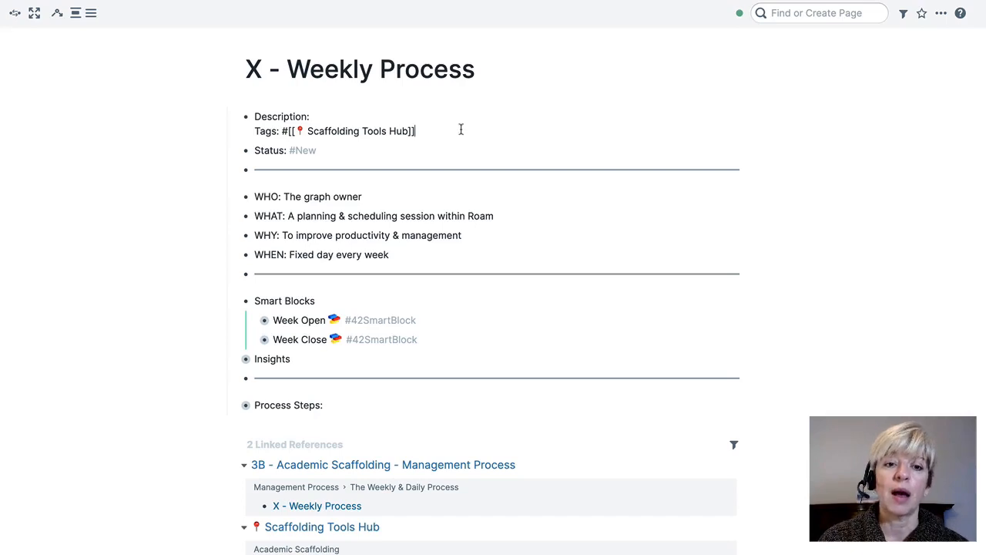
click(343, 150)
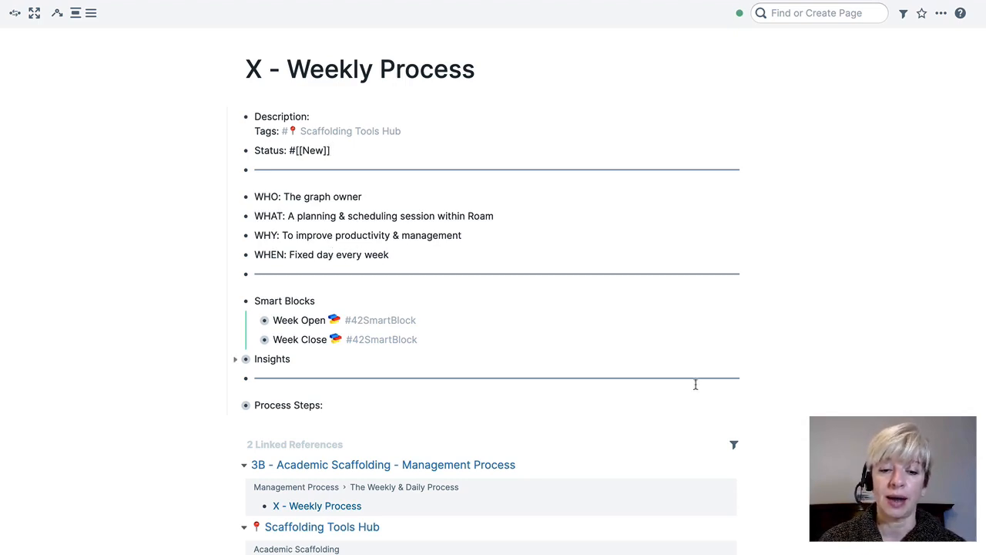
- Filter out linked references from Scaffolding Tools Hub and 3B - Academic Scaffolding - Management Process
click(733, 446)
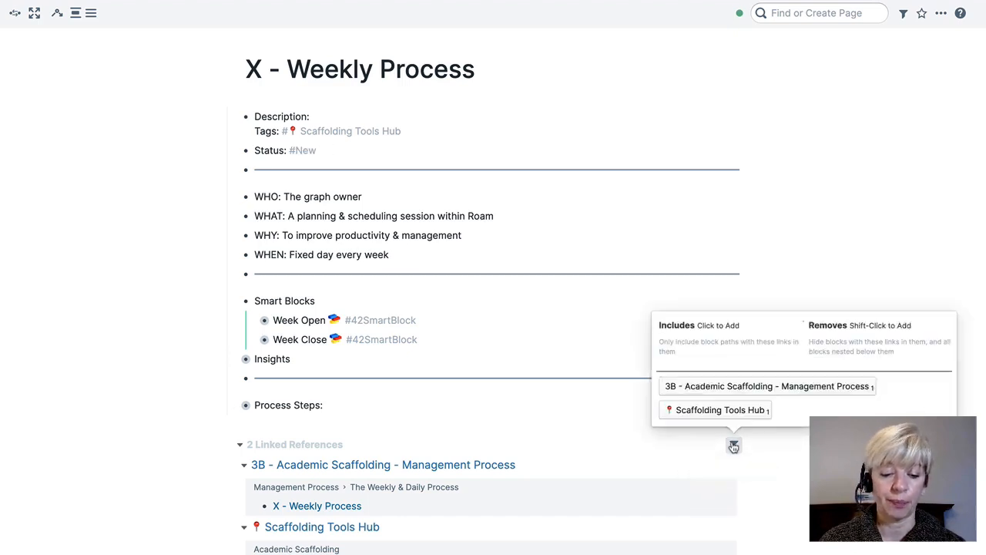
shift+click(690, 406)
shift+click(689, 407)
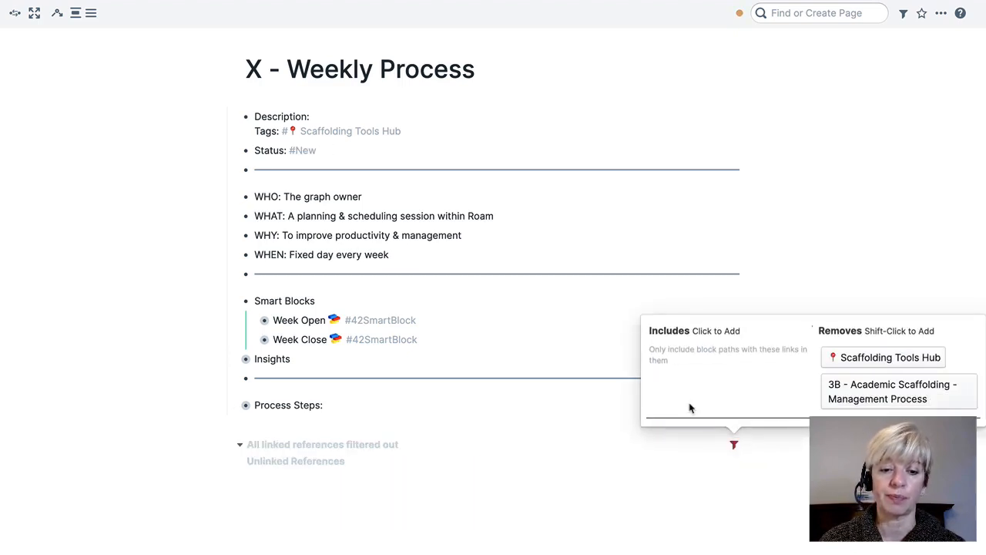
click(501, 453)
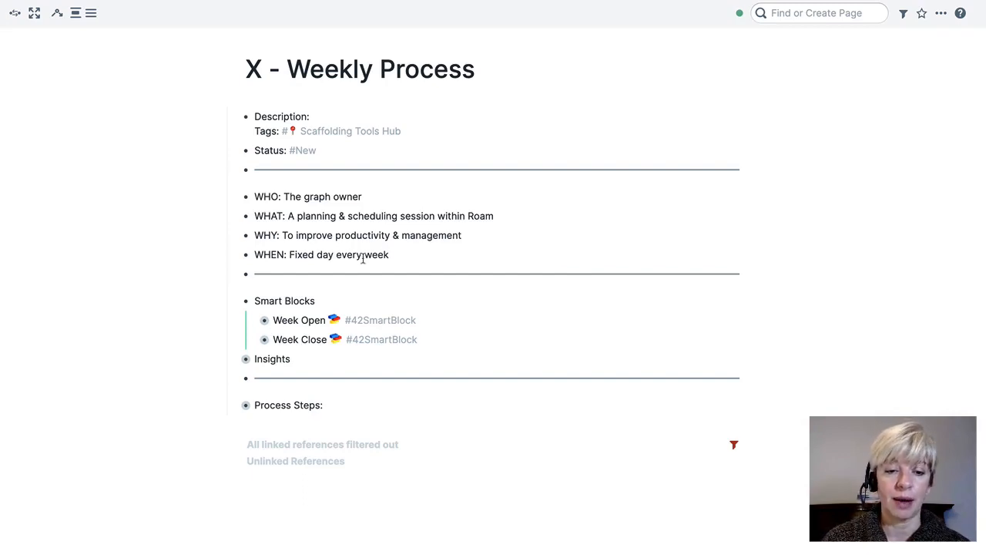
- Expand the Process Steps block to show the weekly process steps
click(235, 408)
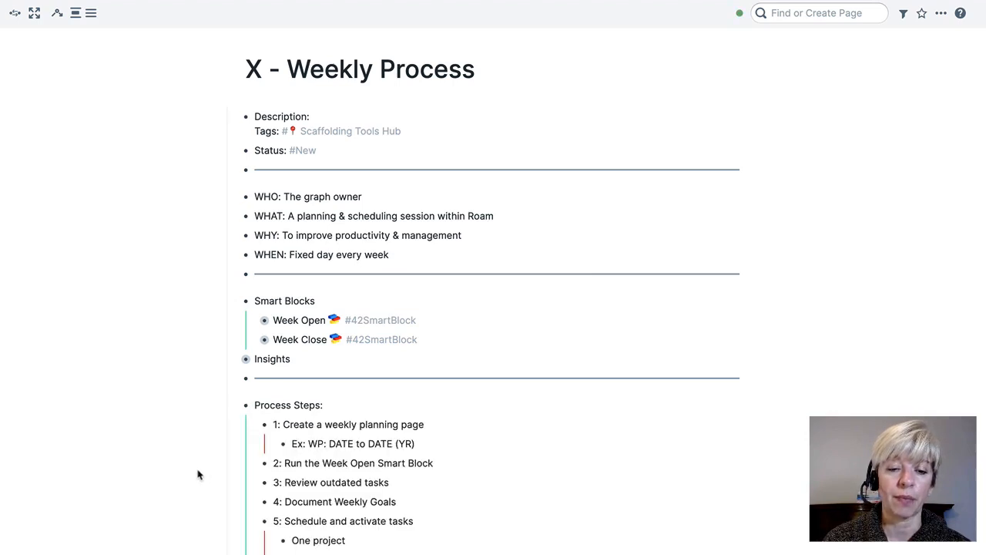
scroll(197, 474, down, 1)
scroll(197, 475, up, 1)
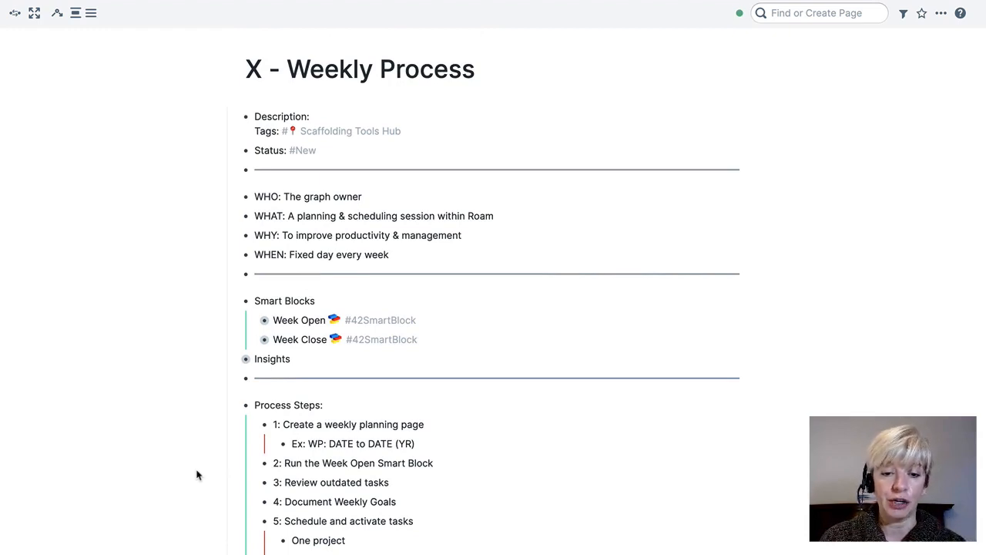
- Create a weekly planning page named "WP: FEB11 - 18" and open it in the sidebar beside X - Weekly Process
click(801, 14)
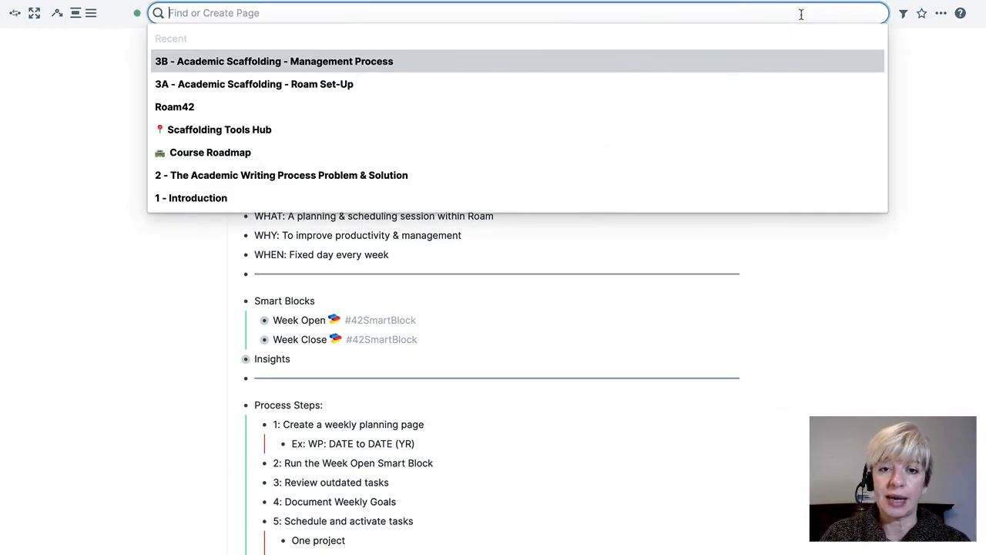
text(W)
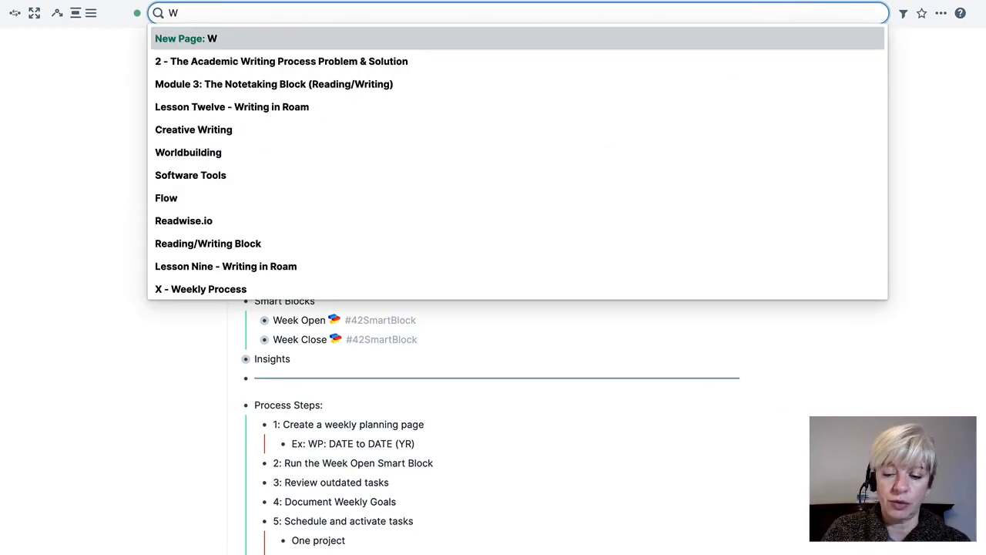
text(P)
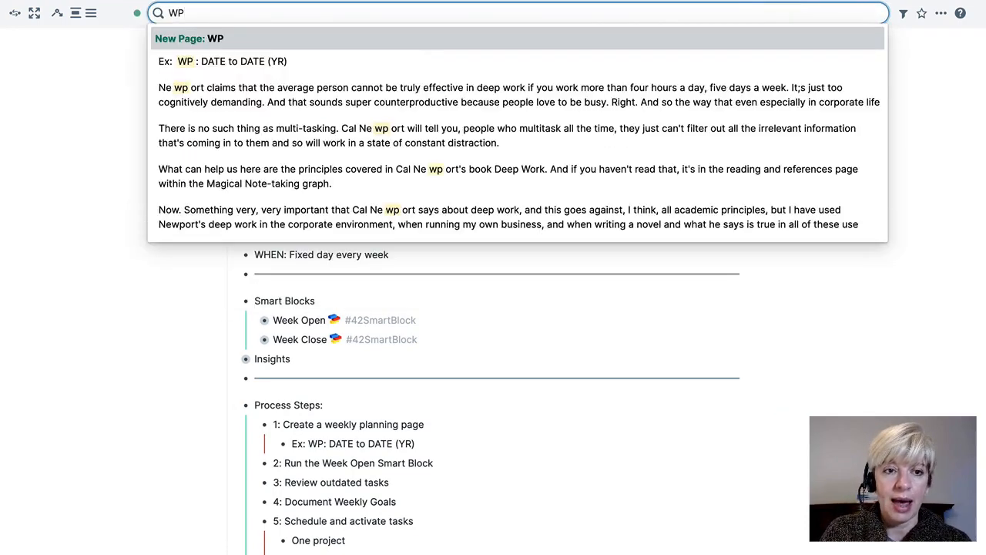
text(:)
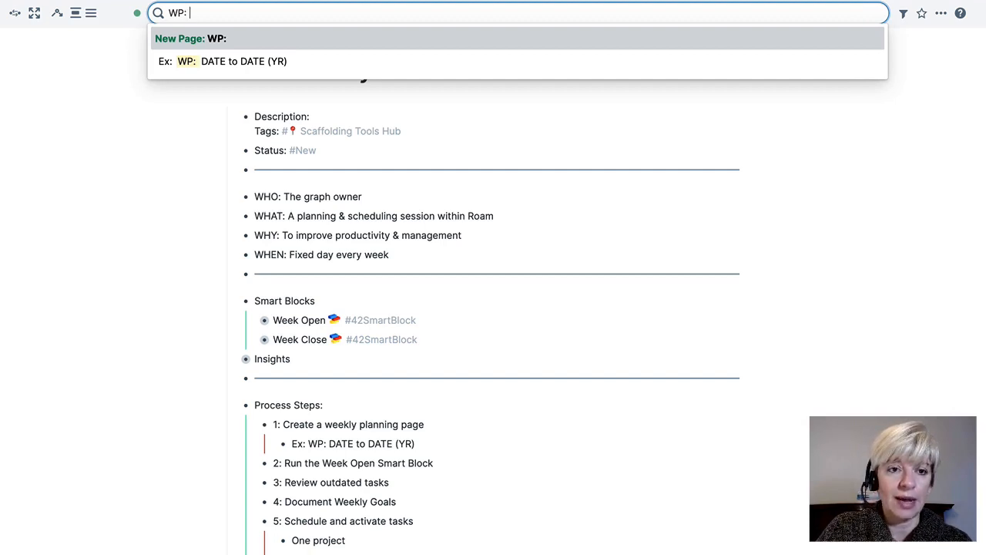
text(FEB)
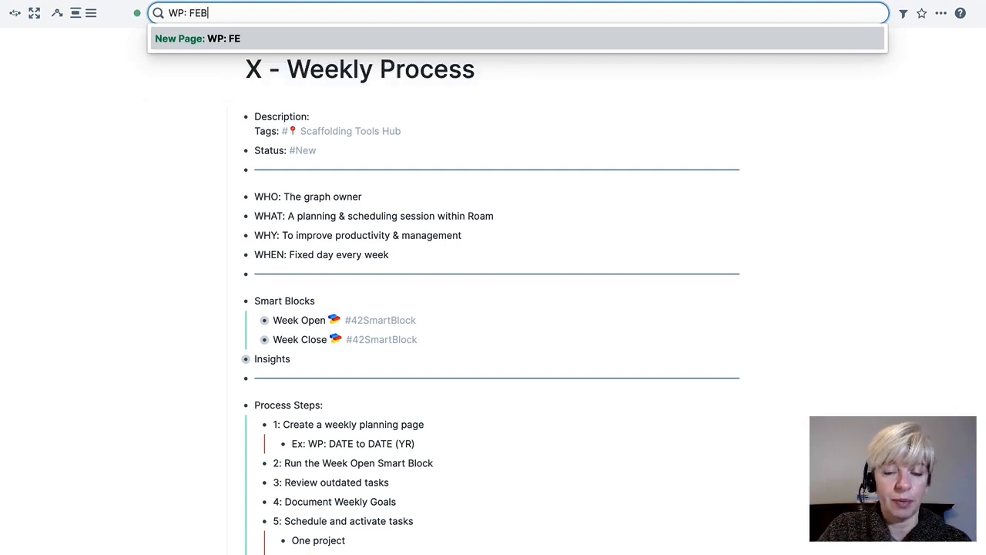
text(1!)
key(BackSpace)
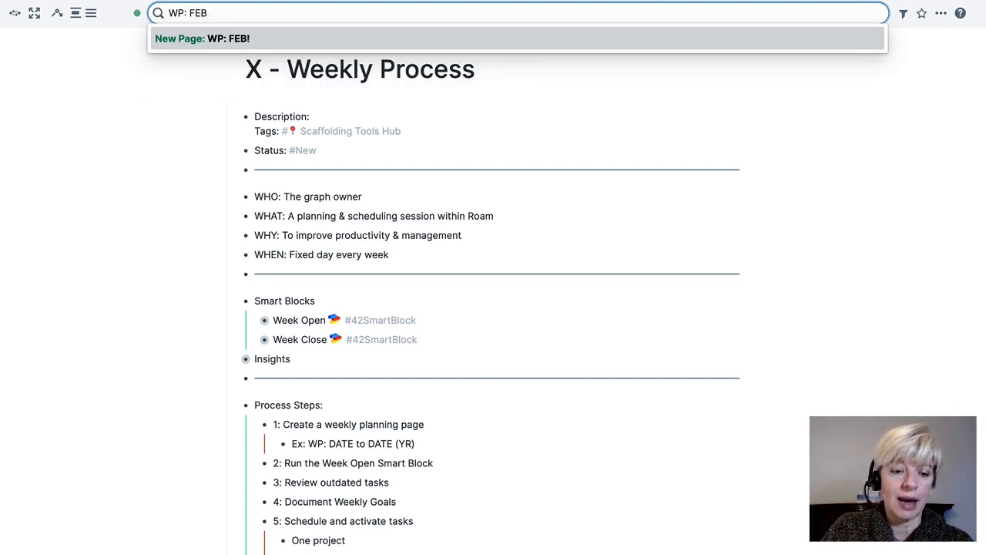
text(11)
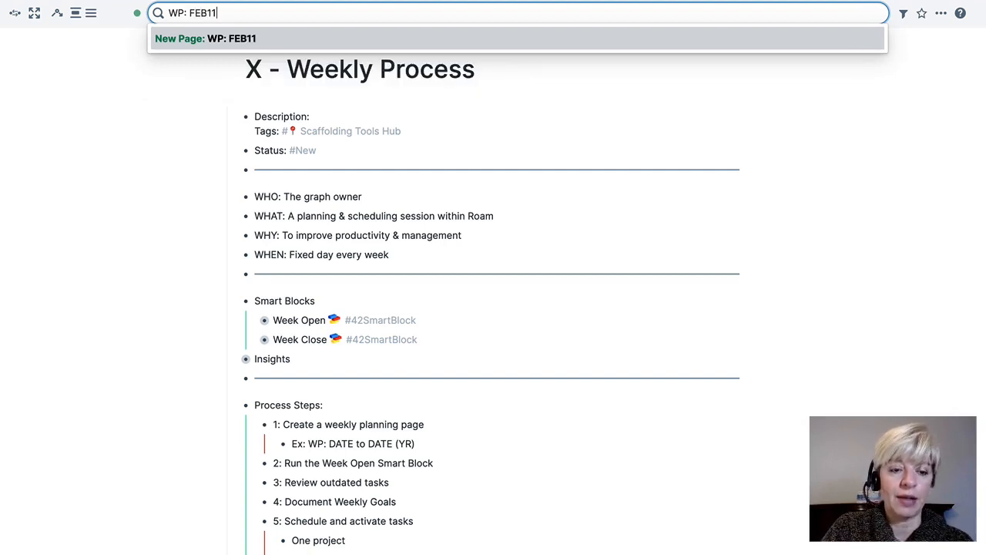
text( - )
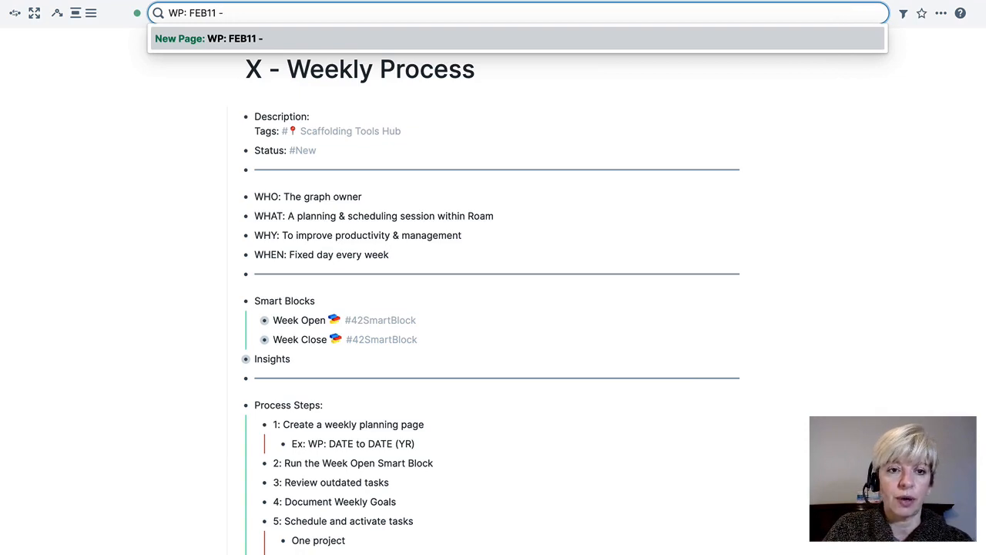
text(18)
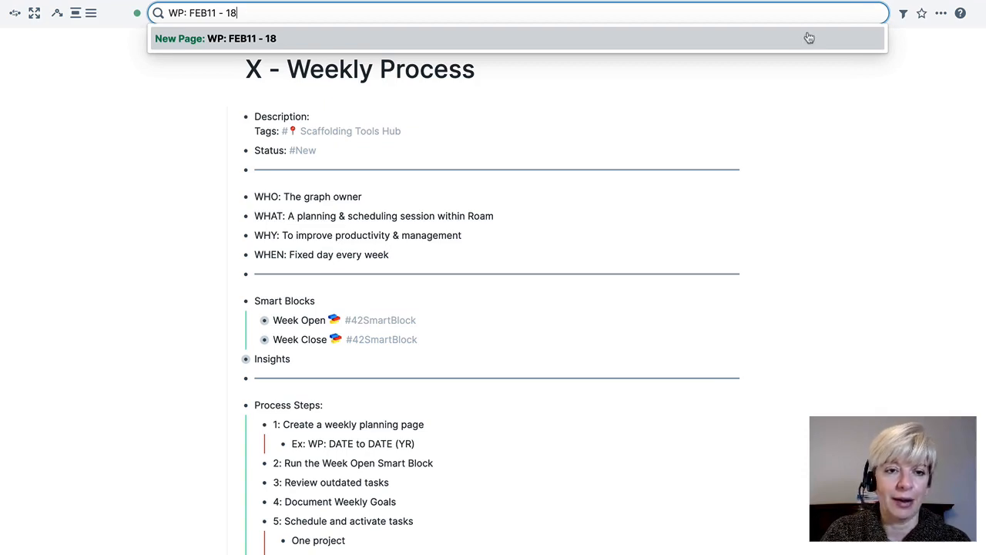
shift+click(250, 47)
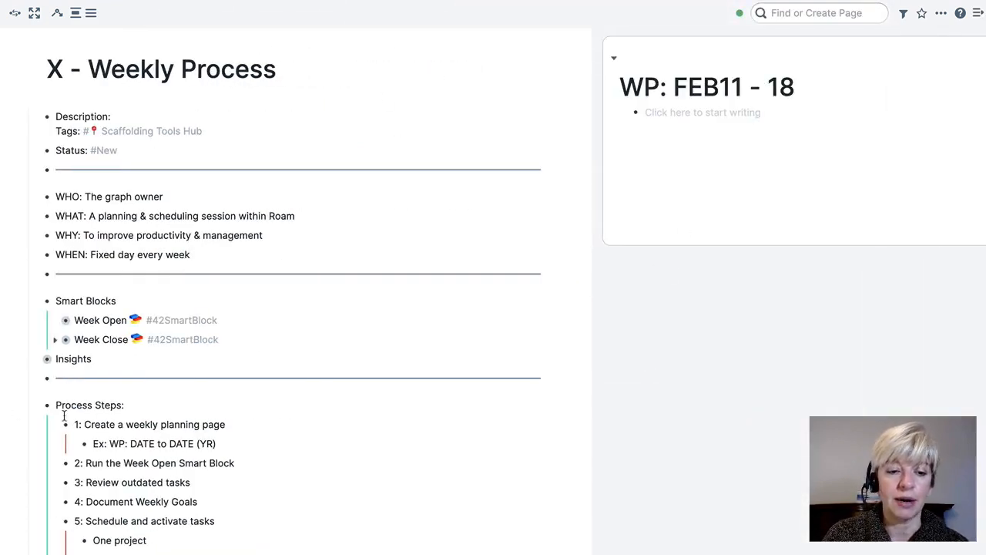
- Start the first empty block of WP: FEB11 - 18 and expand the Week Open SmartBlock to show its template
click(660, 114)
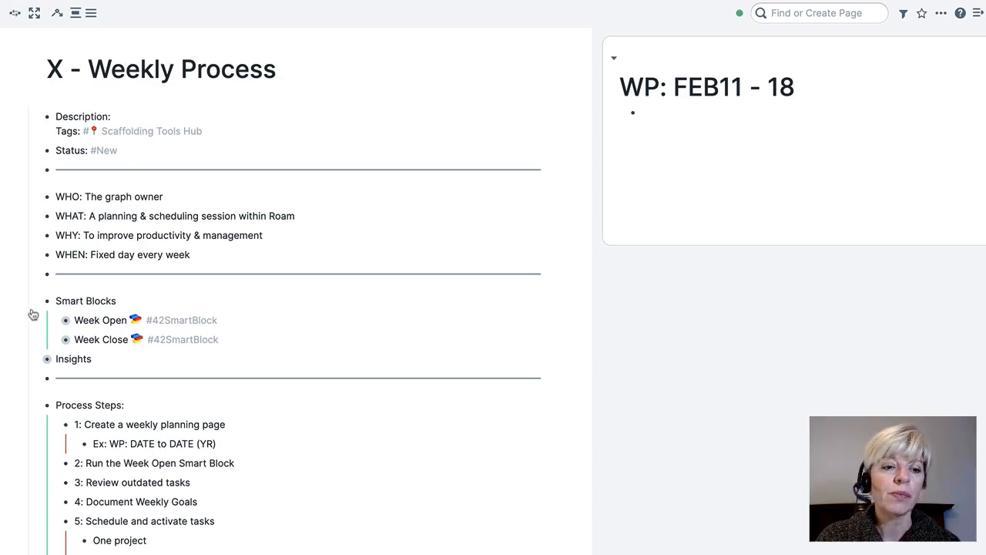
scroll(23, 343, down, 2)
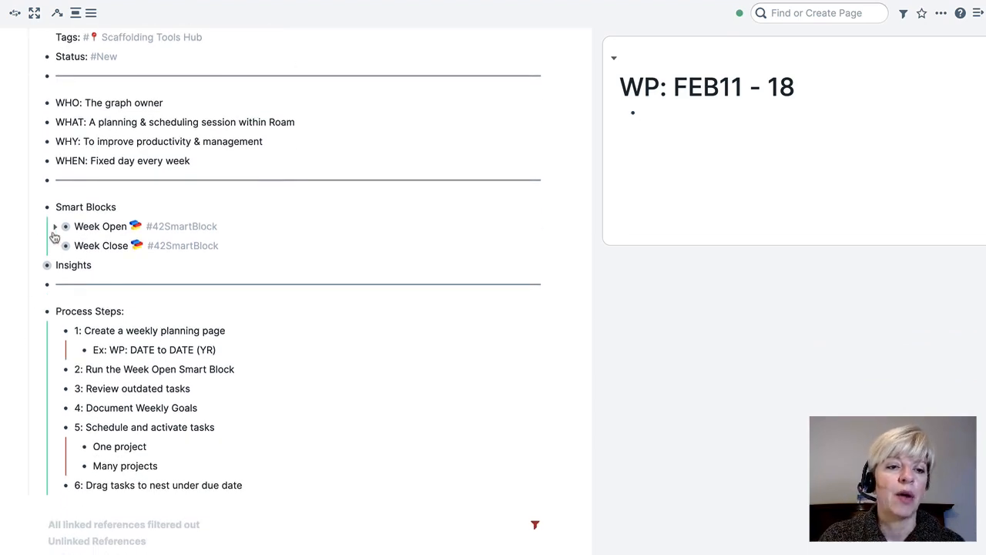
click(57, 228)
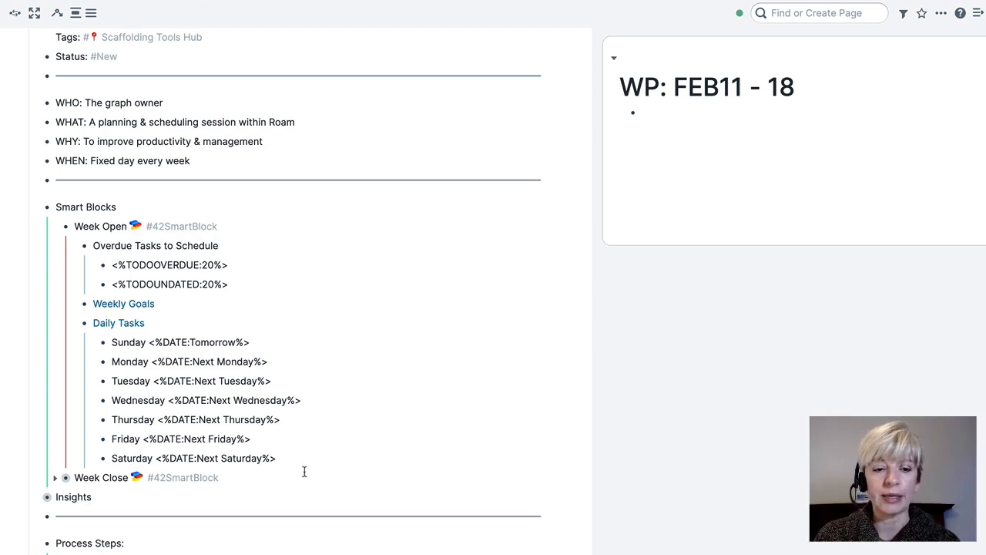
- Browse the available SmartBlocks and date entries from the first block of WP: FEB11 - 18
click(655, 113)
text(jj)
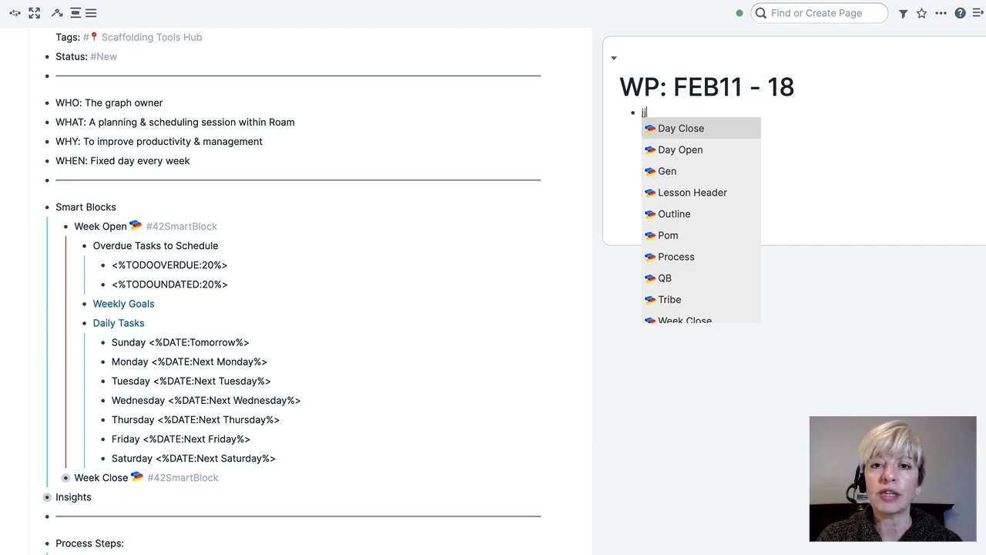
scroll(694, 269, down, 3)
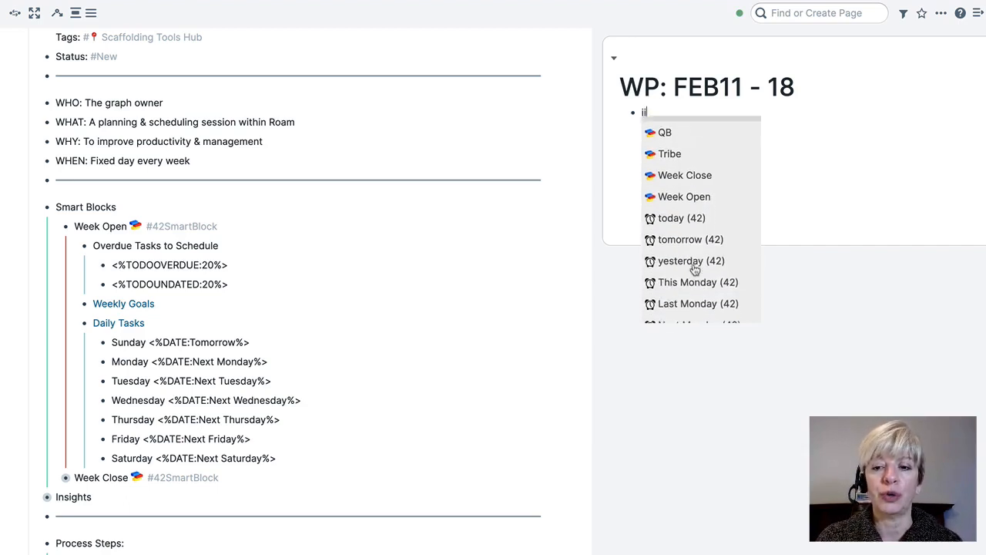
scroll(694, 269, up, 2)
scroll(695, 269, down, 4)
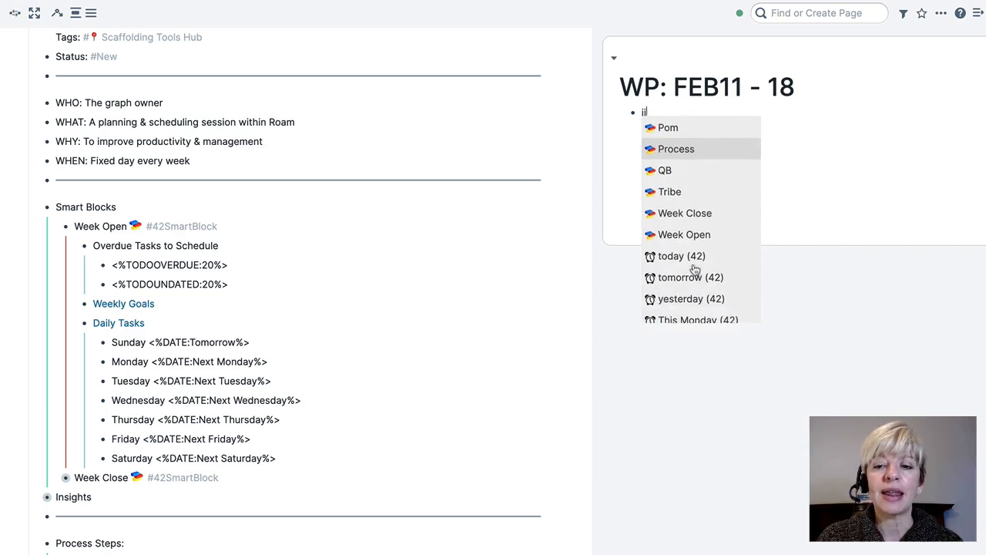
scroll(694, 268, down, 3)
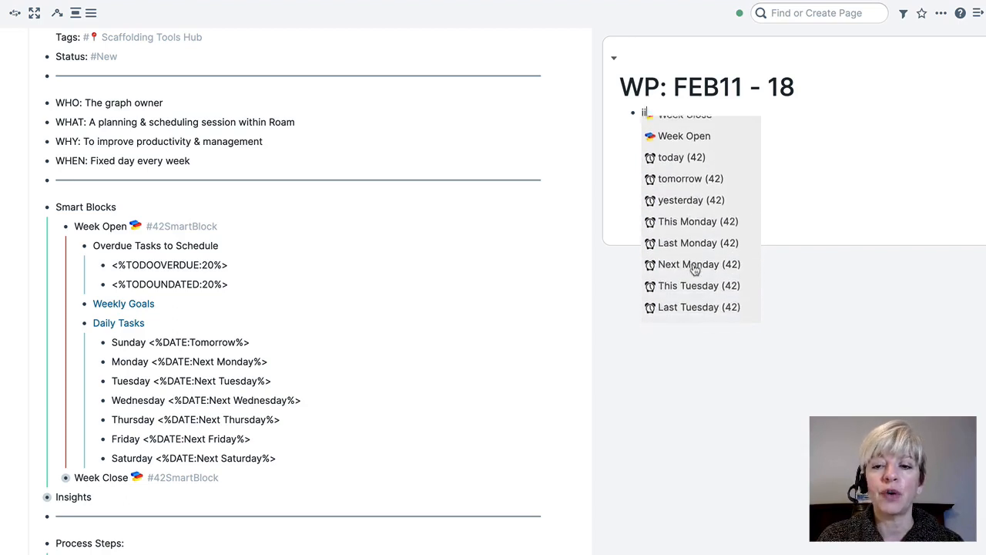
scroll(695, 269, down, 1)
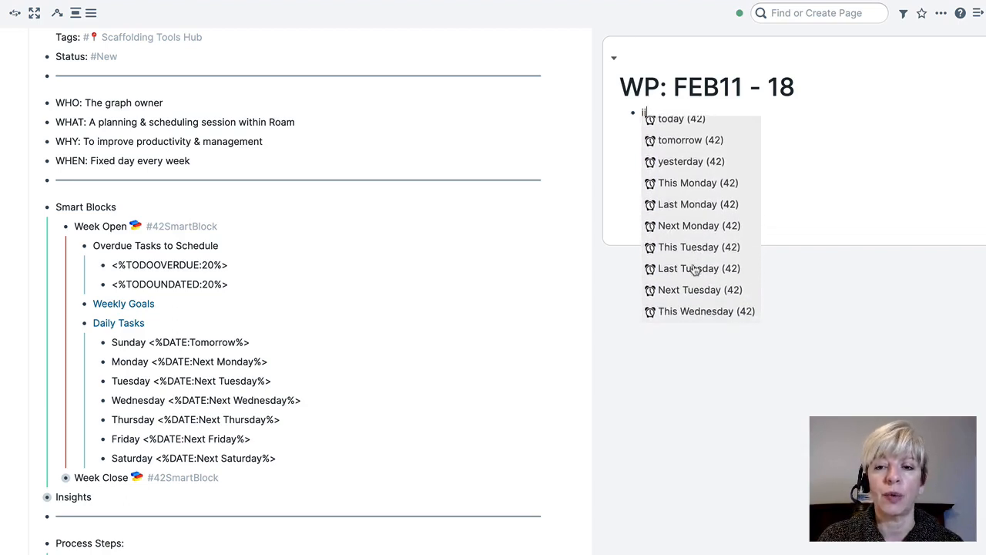
scroll(694, 269, up, 2)
scroll(695, 269, down, 1)
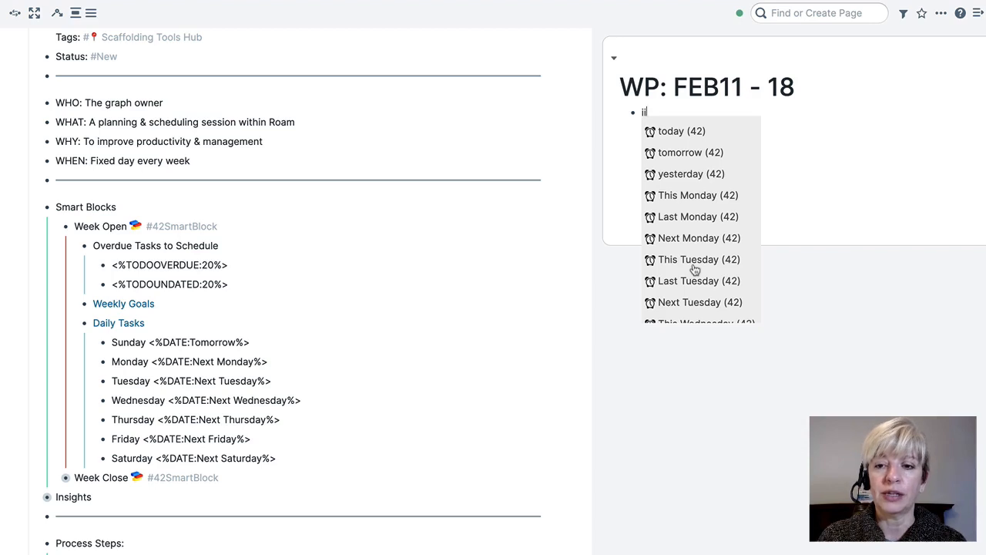
scroll(695, 188, up, 1)
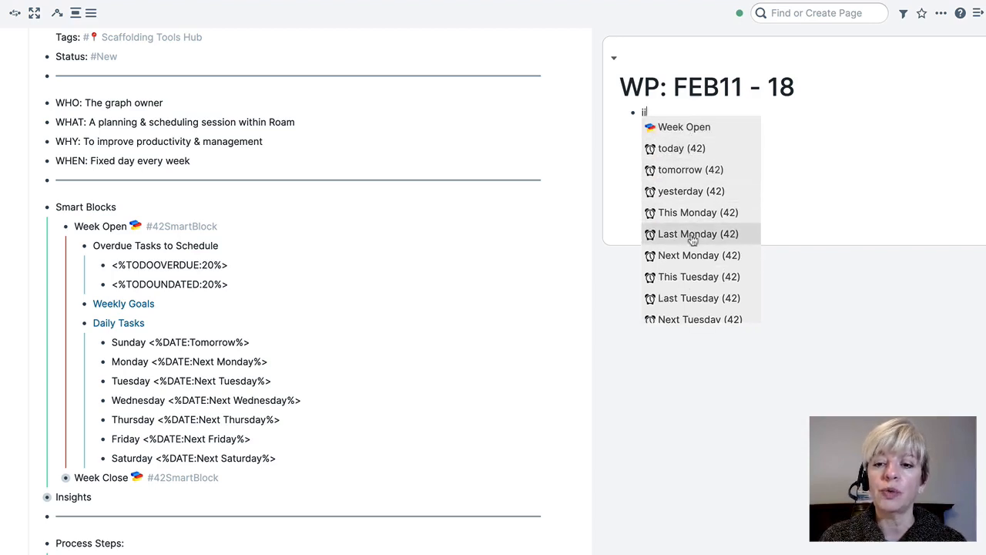
scroll(693, 234, down, 3)
scroll(692, 240, down, 1)
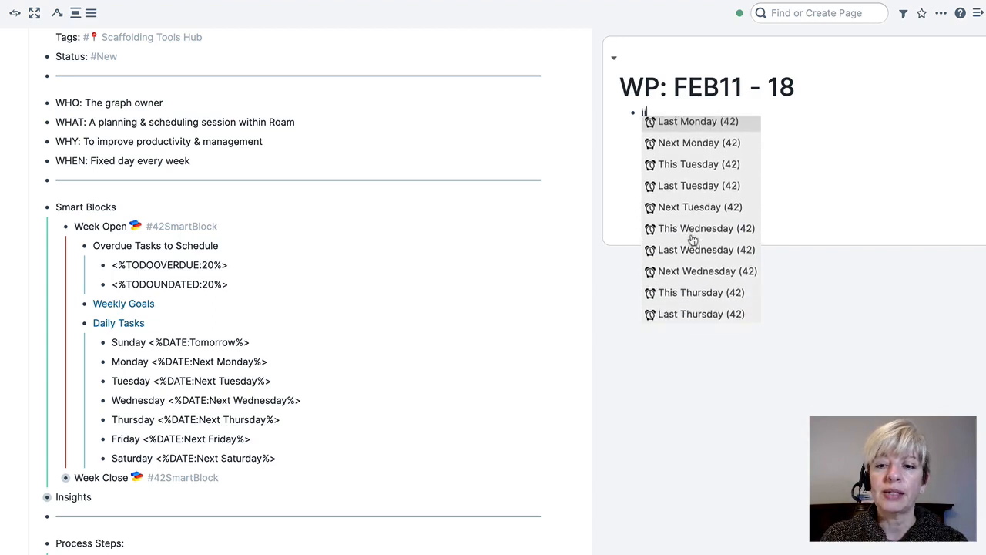
scroll(691, 241, up, 4)
scroll(692, 241, down, 3)
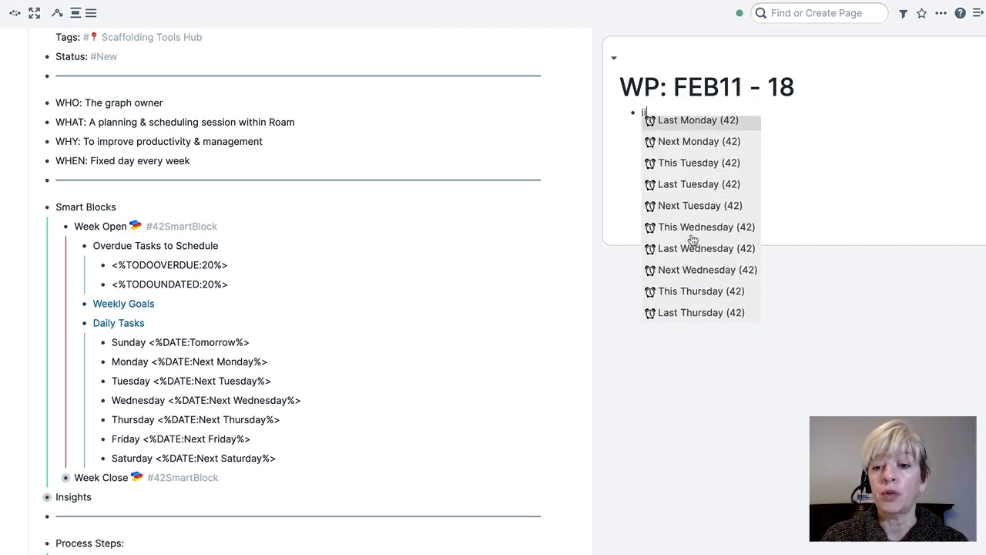
scroll(691, 241, up, 3)
scroll(693, 240, up, 5)
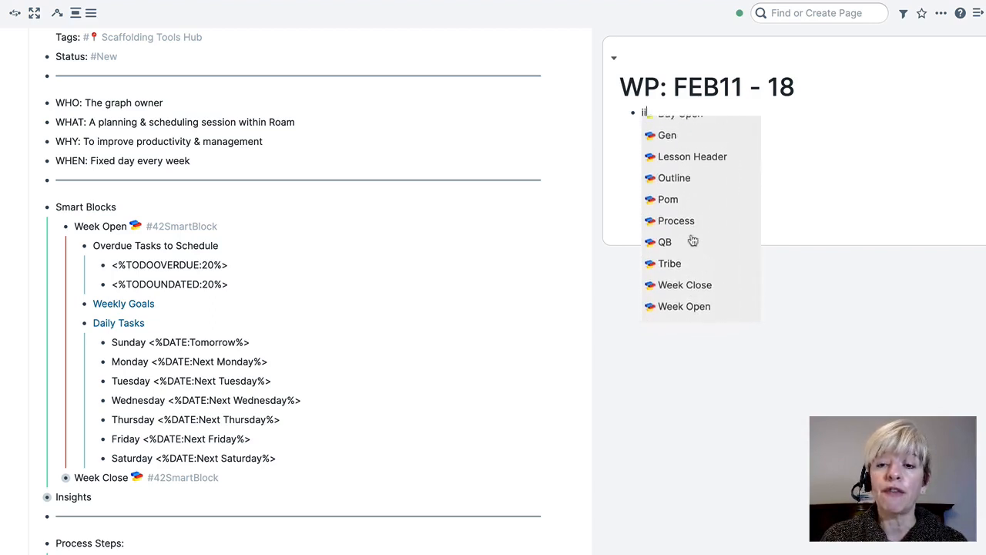
key(BackSpace)
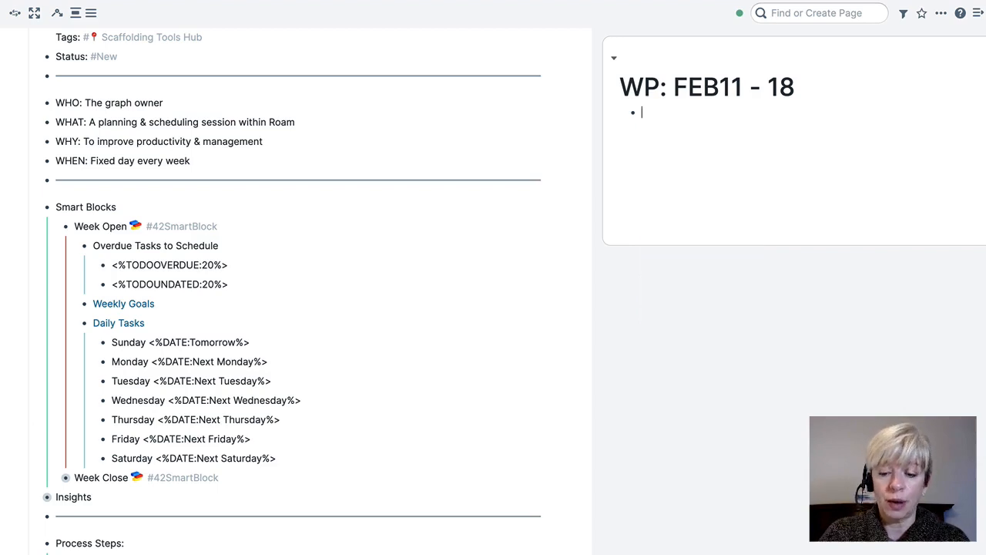
- Reopen the SmartBlock list in the same block and search it for "date" commands
text(jj)
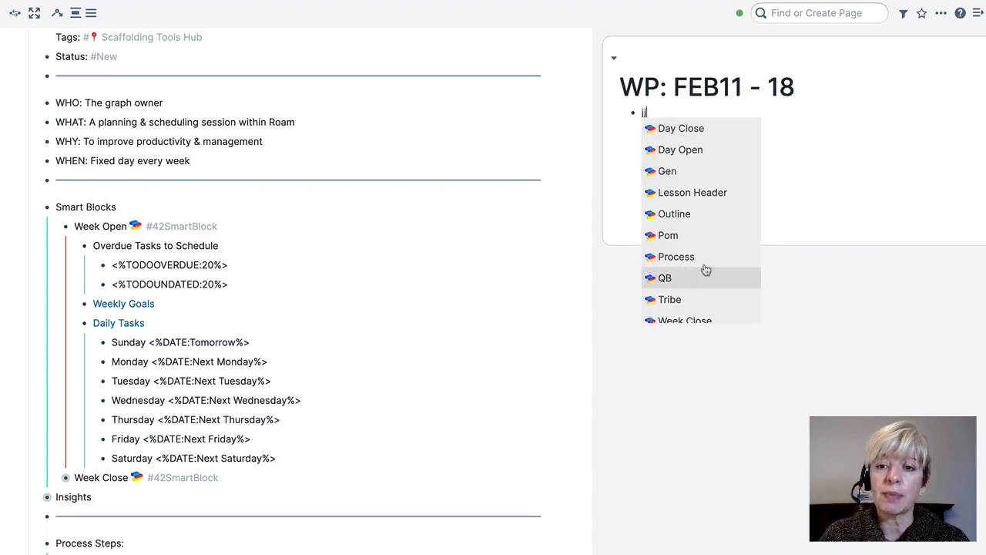
scroll(705, 270, down, 5)
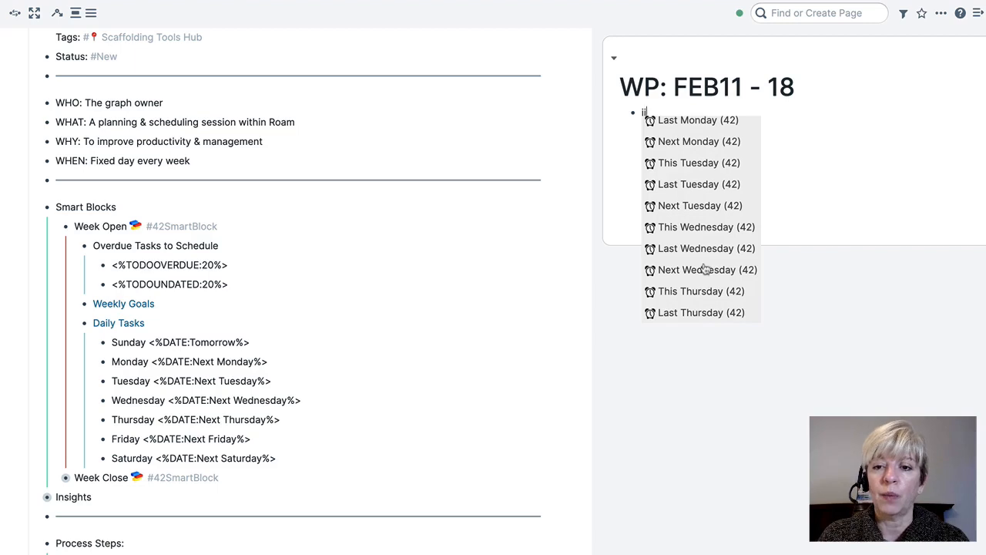
scroll(747, 158, down, 3)
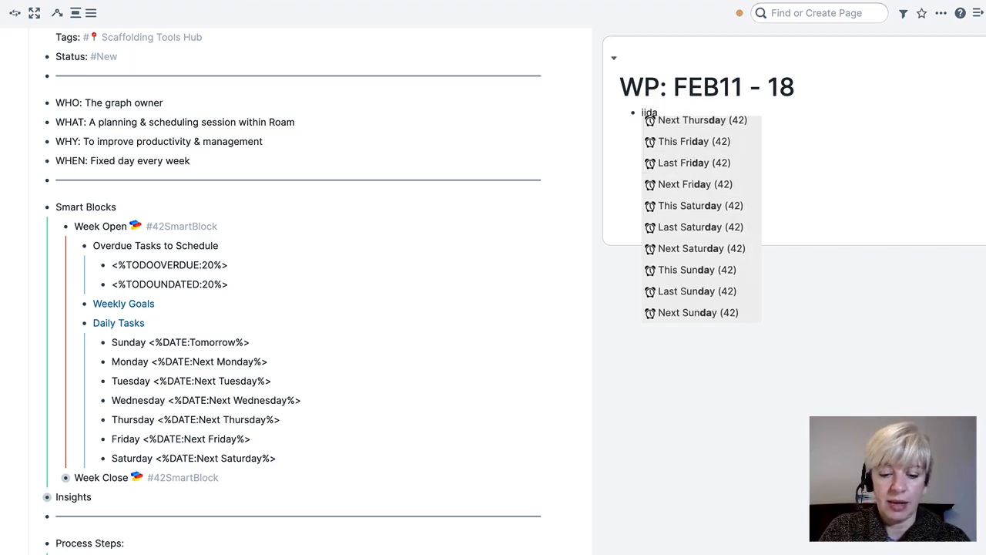
text(date)
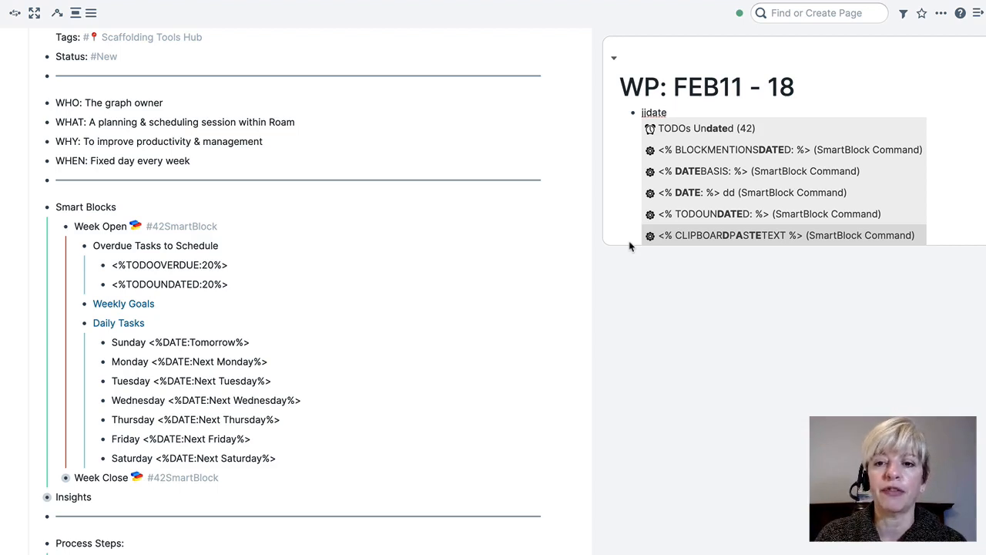
key(BackSpace)
key(BackSpace)
key(BackSpace)
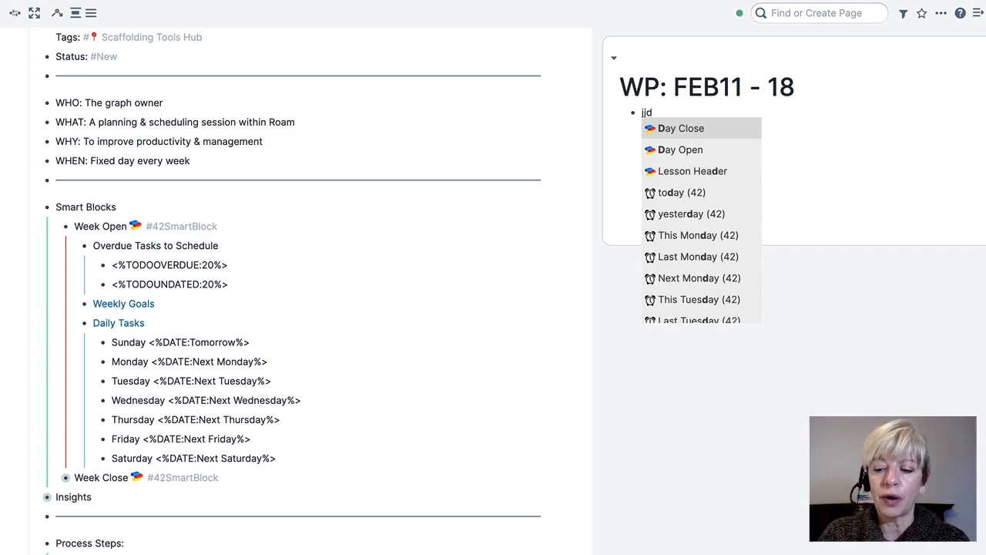
- Run the Week Open SmartBlock in the first block of WP: FEB11 - 18
key(BackSpace)
text(wee)
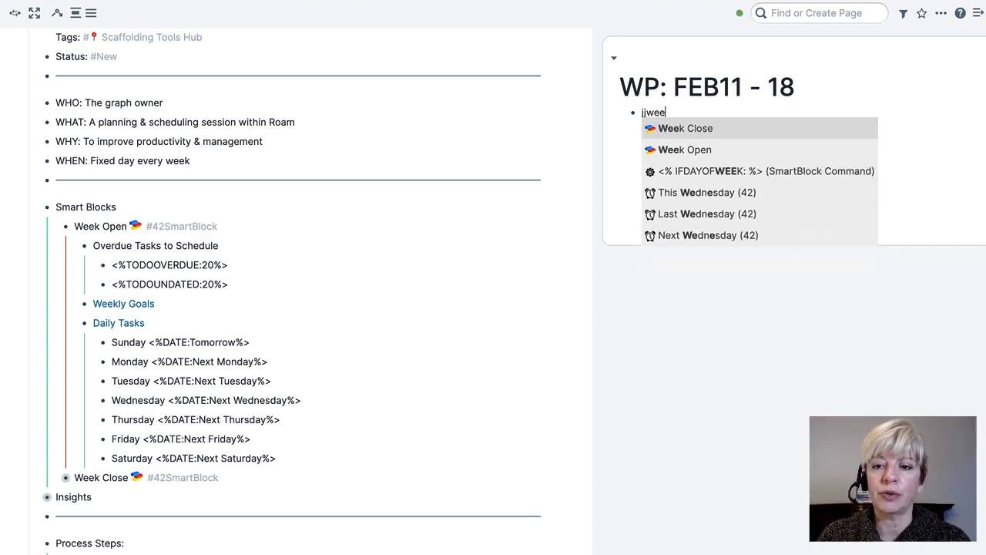
click(681, 155)
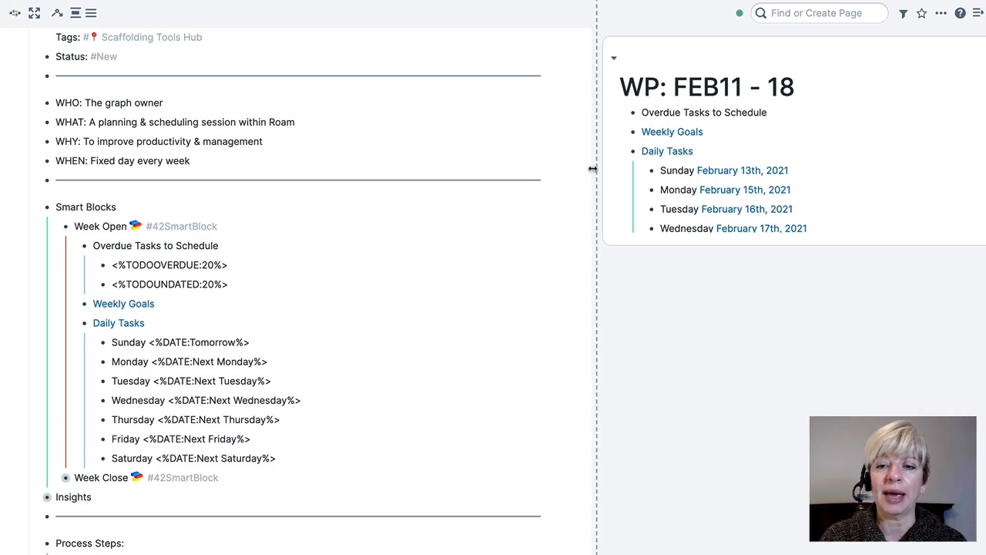
- Nest an empty block under Overdue Tasks to Schedule, and enlarge the sidebar and its WP: FEB11 - 18 pane to fit the whole week
drag(594, 169, 480, 168)
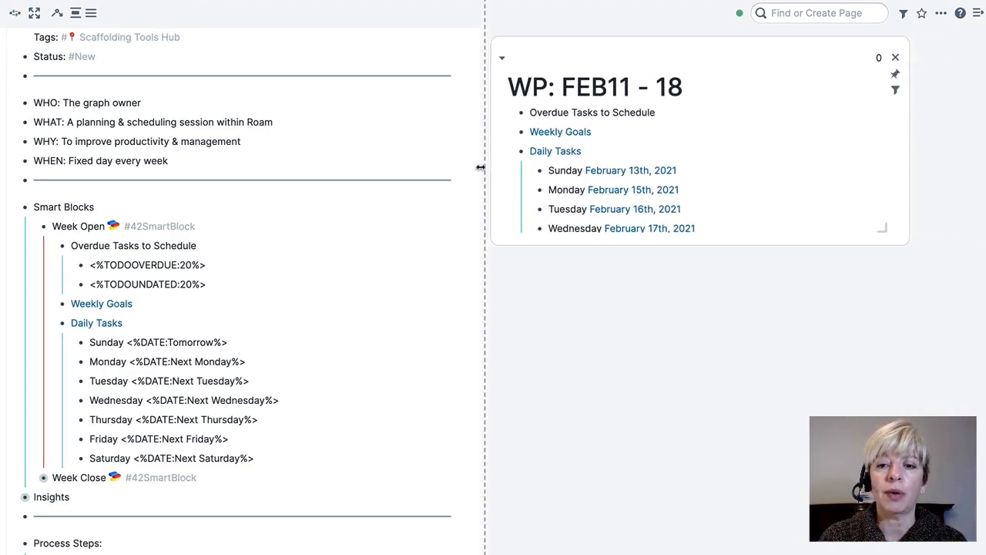
click(668, 112)
key(Return)
key(Tab)
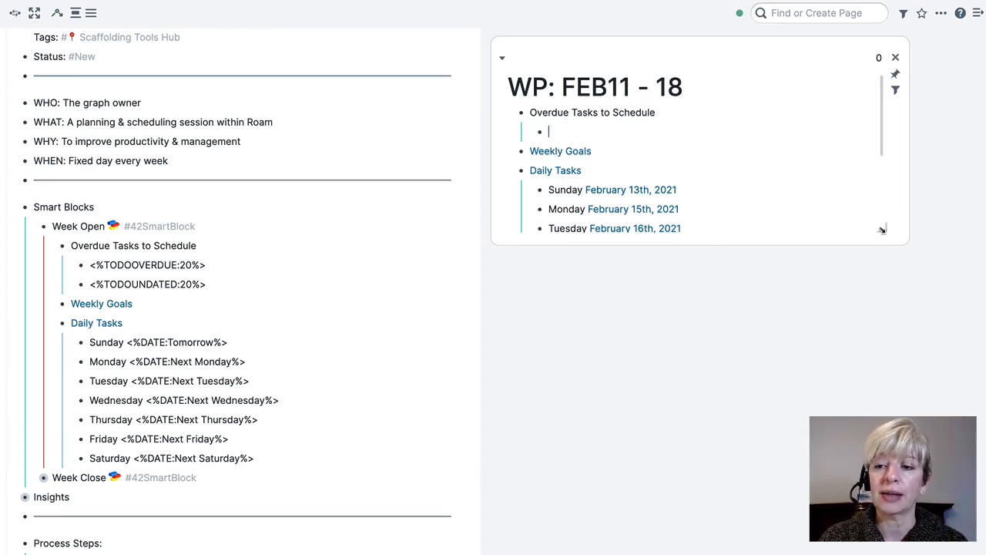
drag(882, 229, 847, 506)
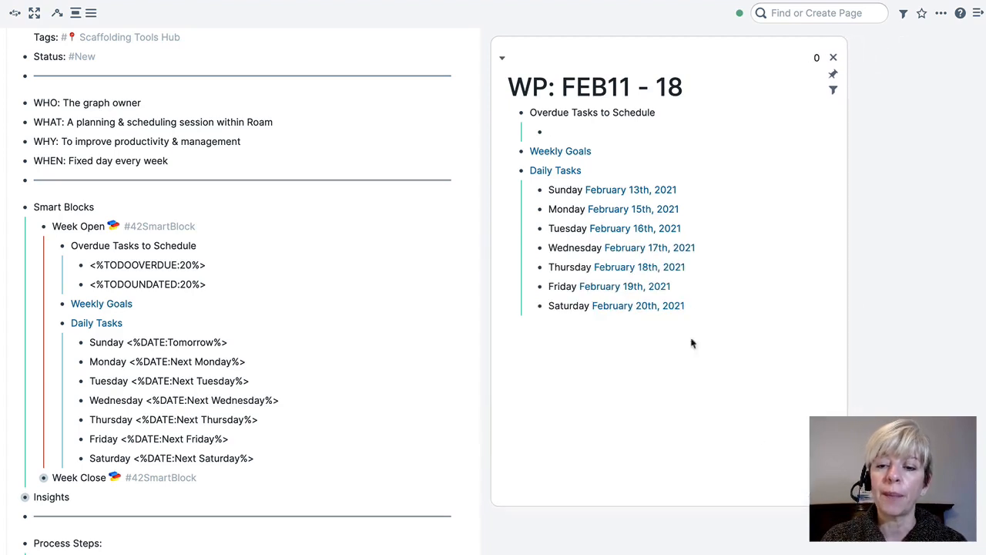
- Delete all the Week Open blocks from WP: FEB11 - 18, leaving the page empty
drag(708, 321, 516, 114)
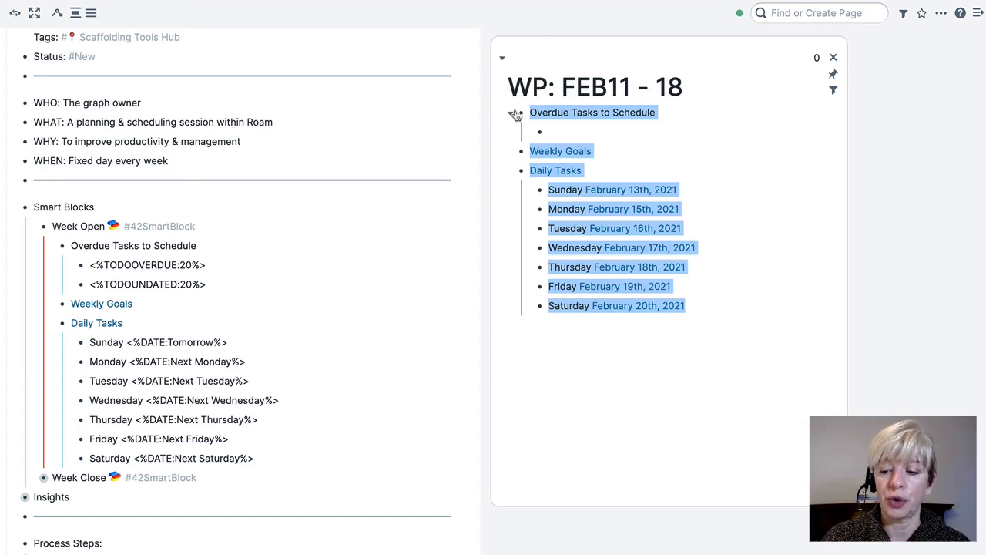
click(720, 221)
drag(688, 306, 611, 211)
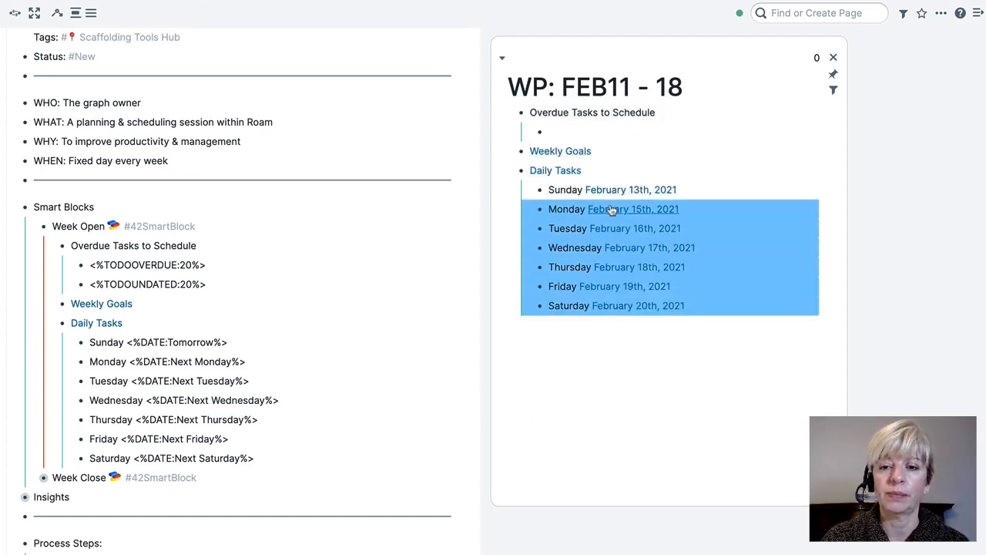
key(BackSpace)
drag(693, 189, 543, 116)
key(BackSpace)
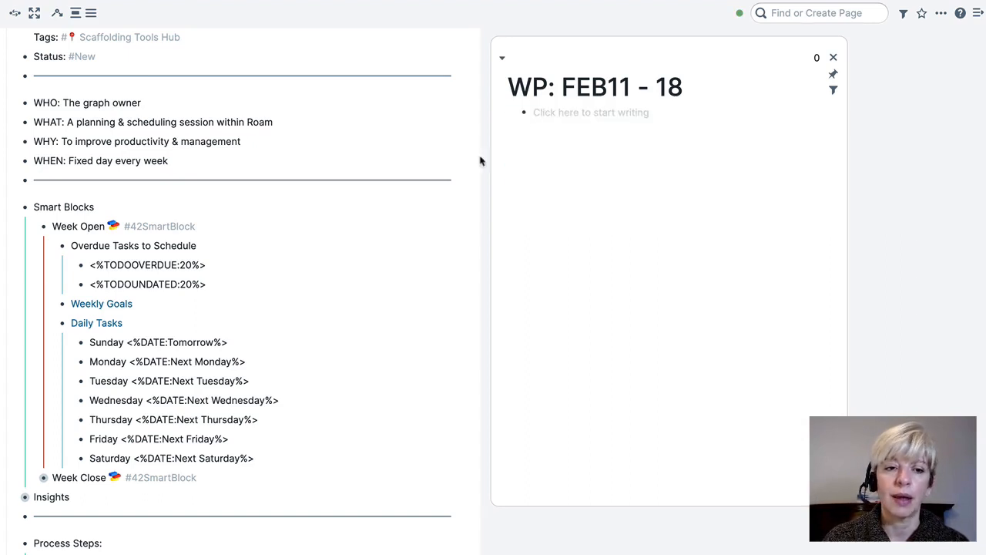
- Open the daily notes and start a TODO in the empty block of February 12th, 2021
scroll(316, 290, up, 2)
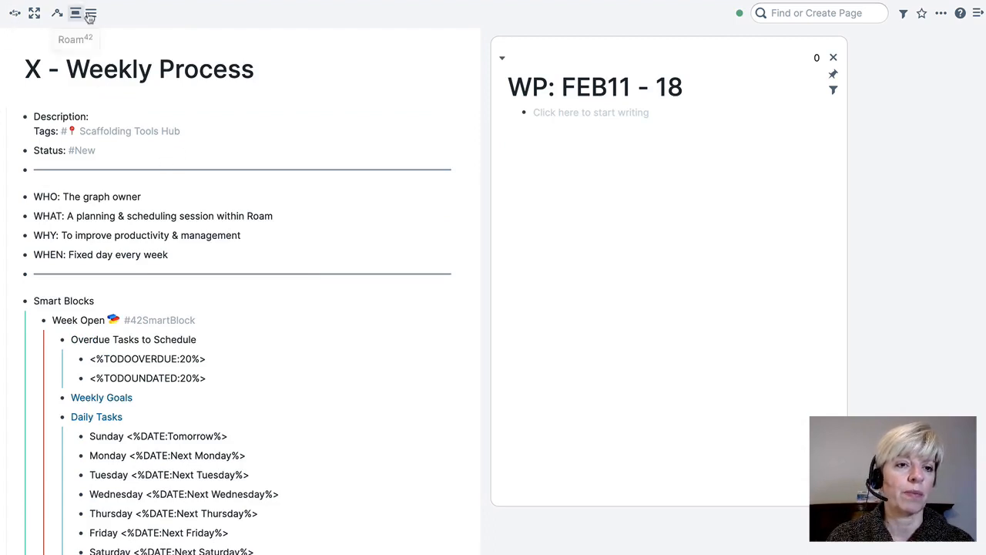
mouse_move(87, 12)
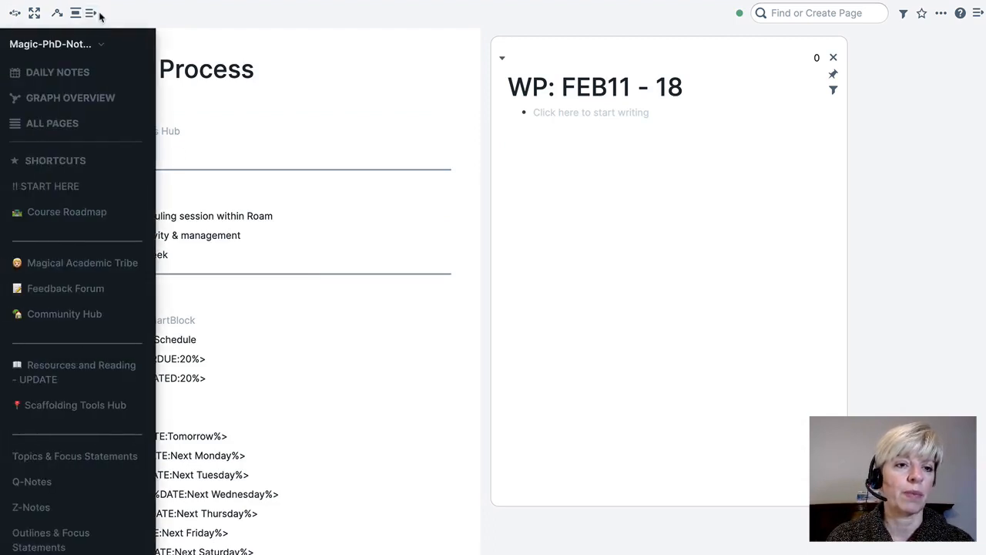
click(61, 77)
click(204, 115)
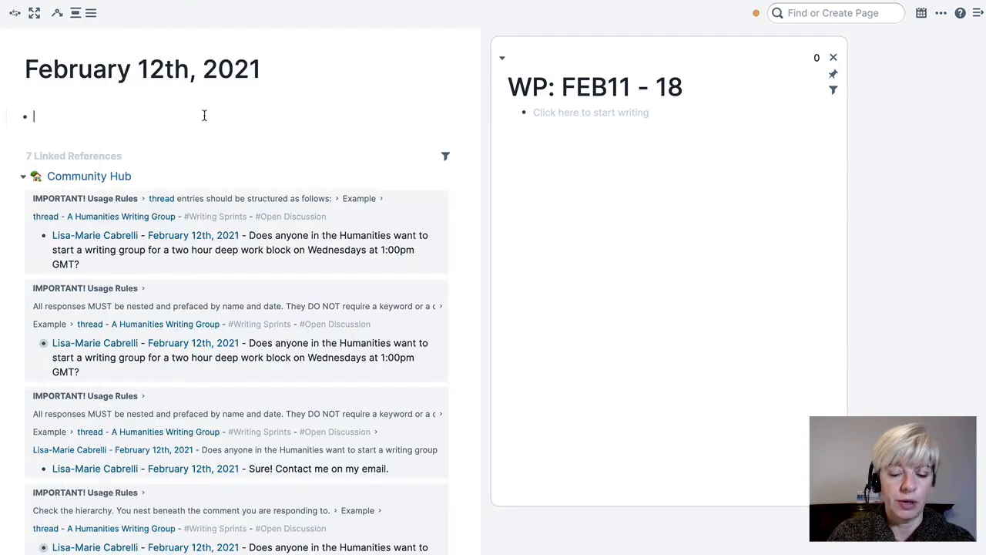
key(ctrl+Return)
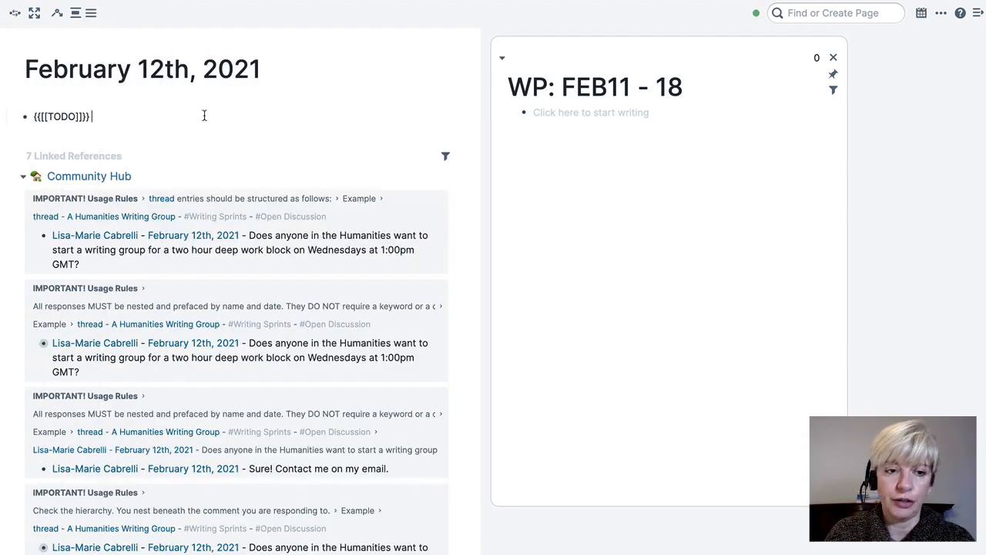
- Word the TODO on February 12th, 2021 as "This is a test TODO for the weekly Smart Block"
text(This)
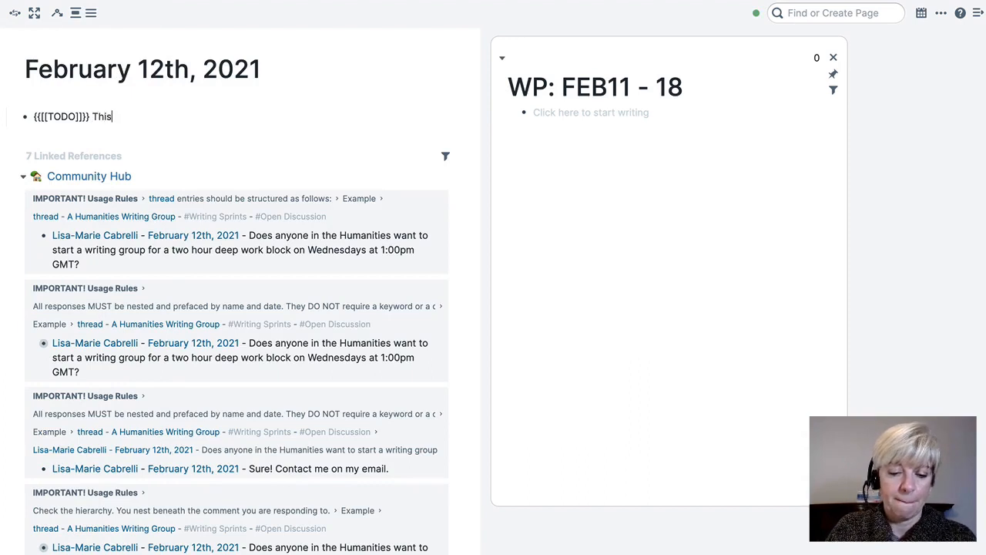
text( is a test )
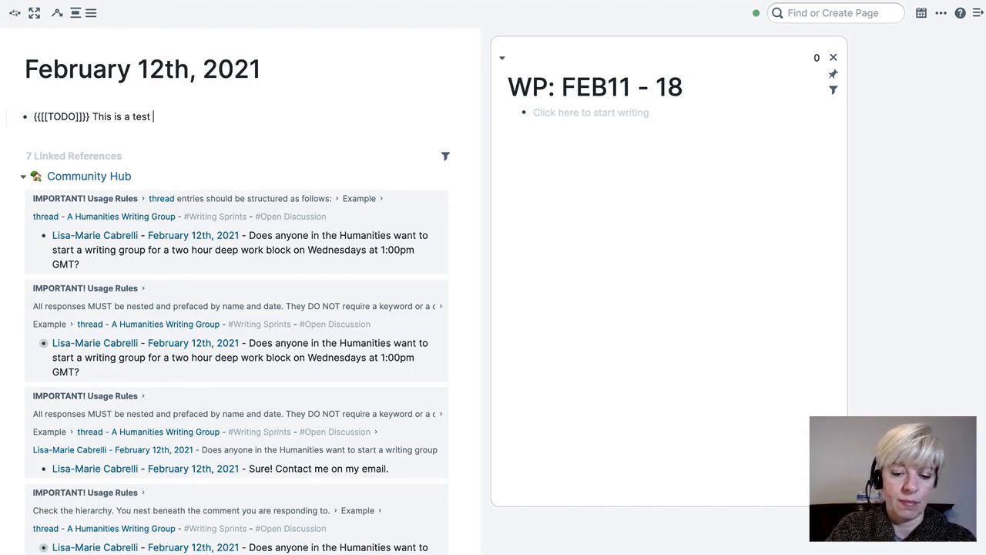
text(TODO of rth)
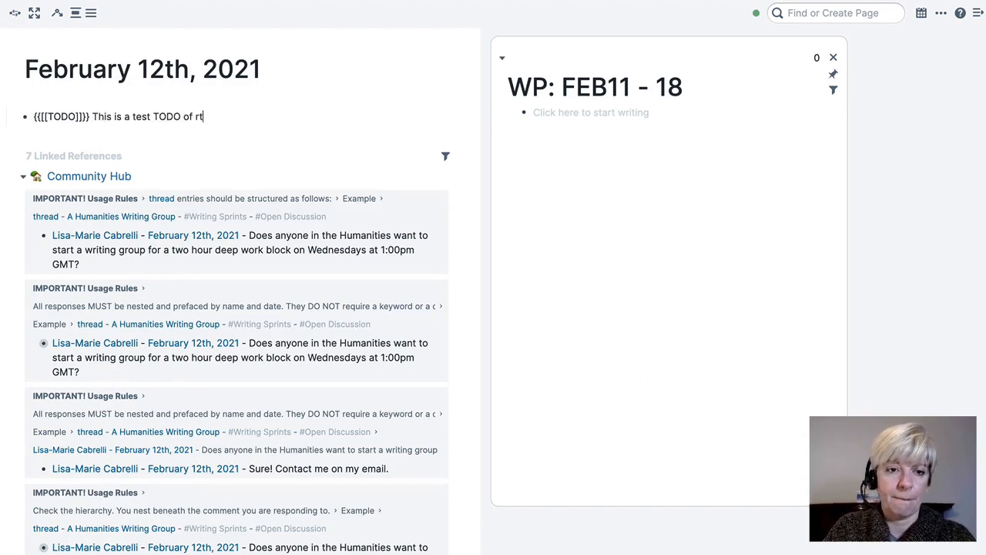
key(BackSpace)
key(BackSpace)
key(BackSpace)
key(BackSpace)
key(BackSpace)
key(BackSpace)
text(for )
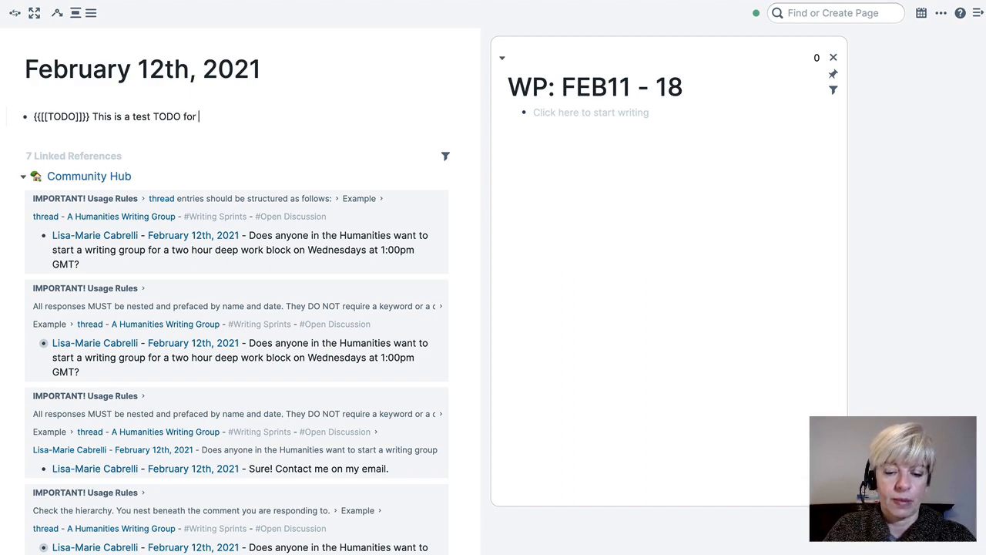
text(the weekly )
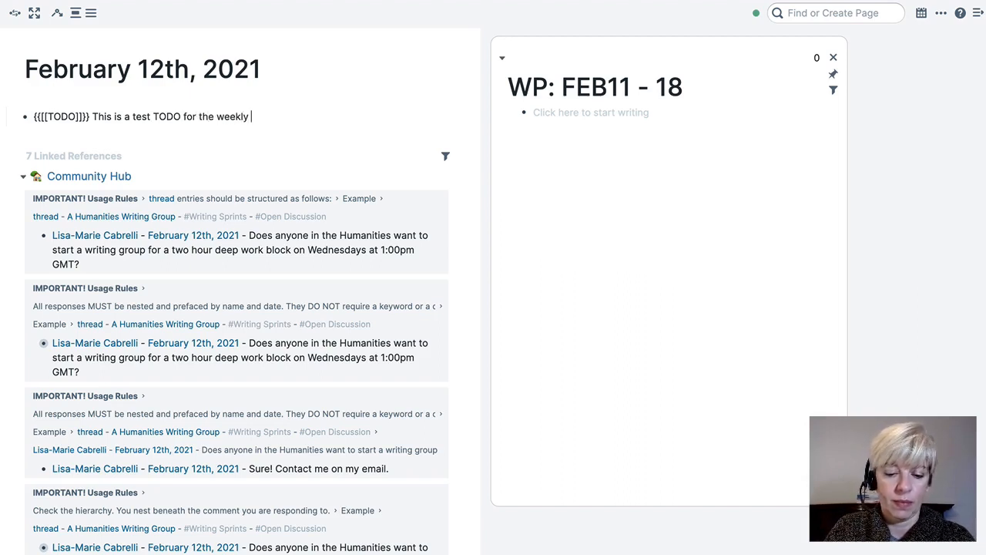
text(Smart Block)
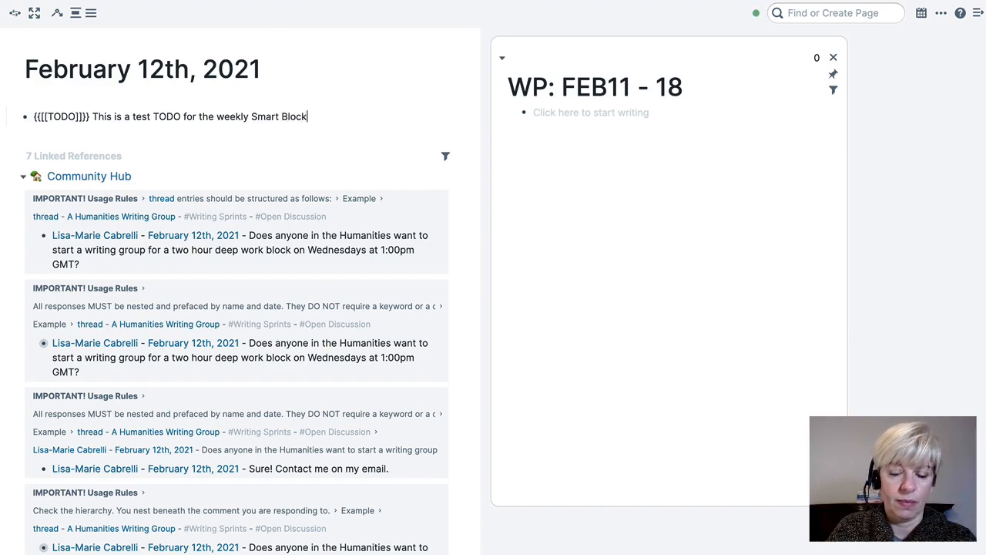
- Append yesterday's date, February 11th, 2021, to the test TODO as a page reference
text( /)
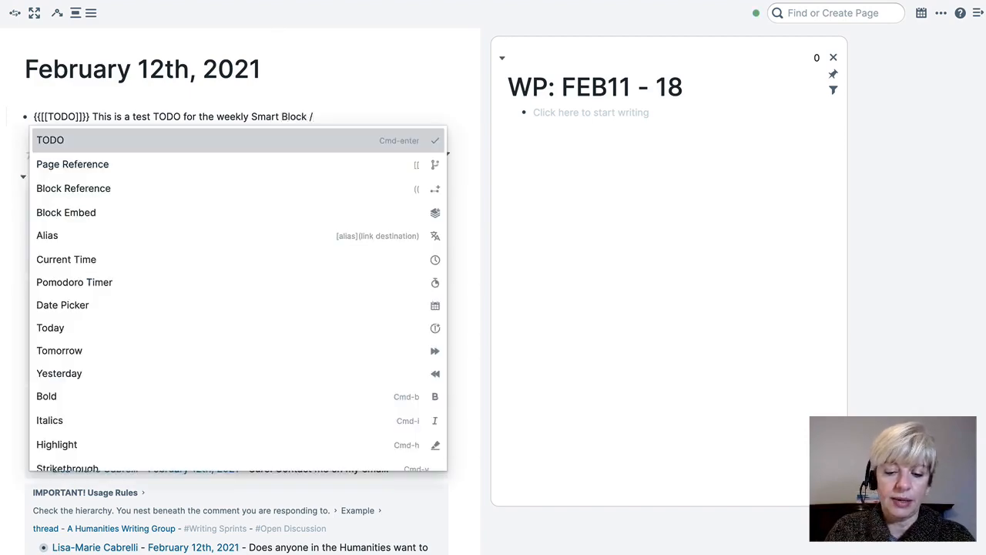
text(yesterd)
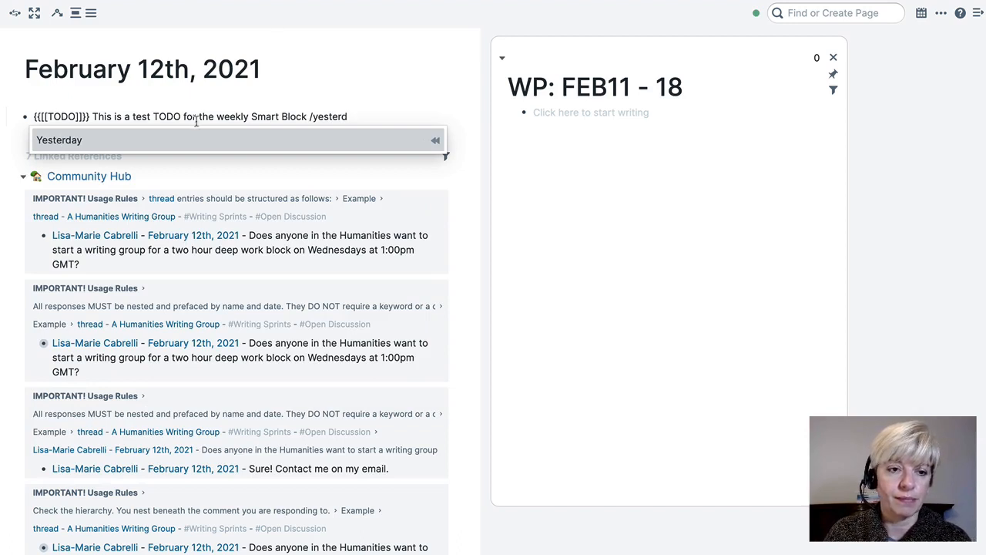
click(190, 146)
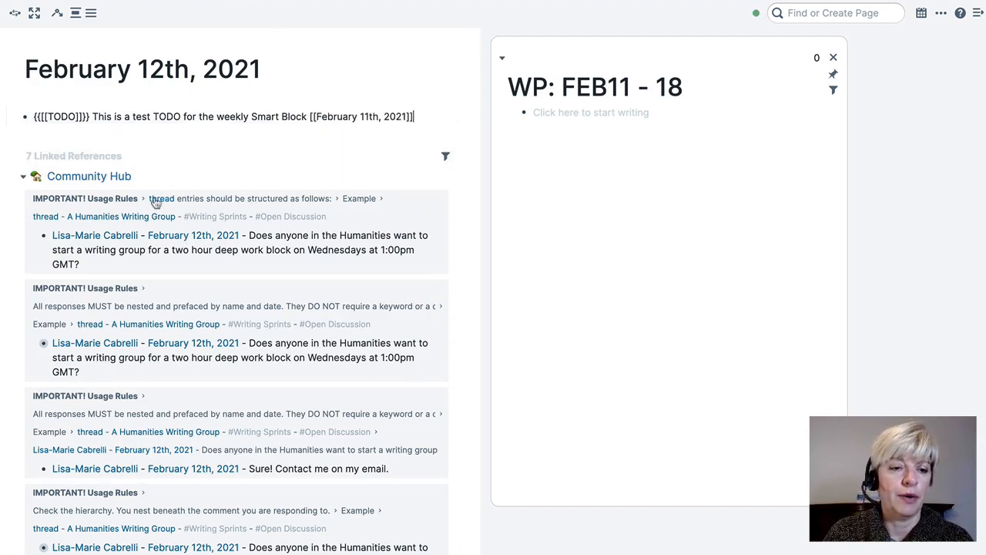
- Open X - Weekly Process from the 3B - Academic Scaffolding - Management Process page and bring its Smart Blocks and Process Steps into view
click(801, 12)
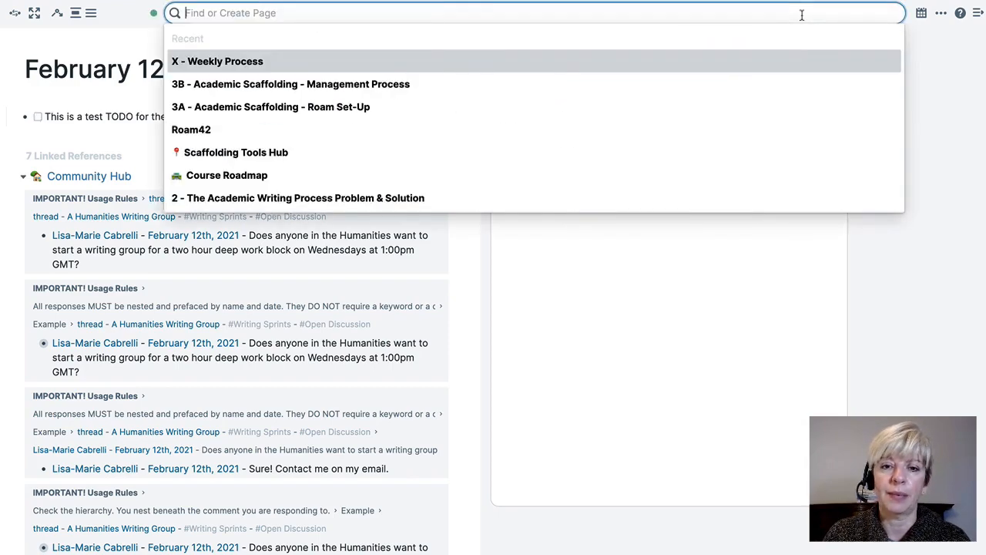
click(250, 86)
click(558, 116)
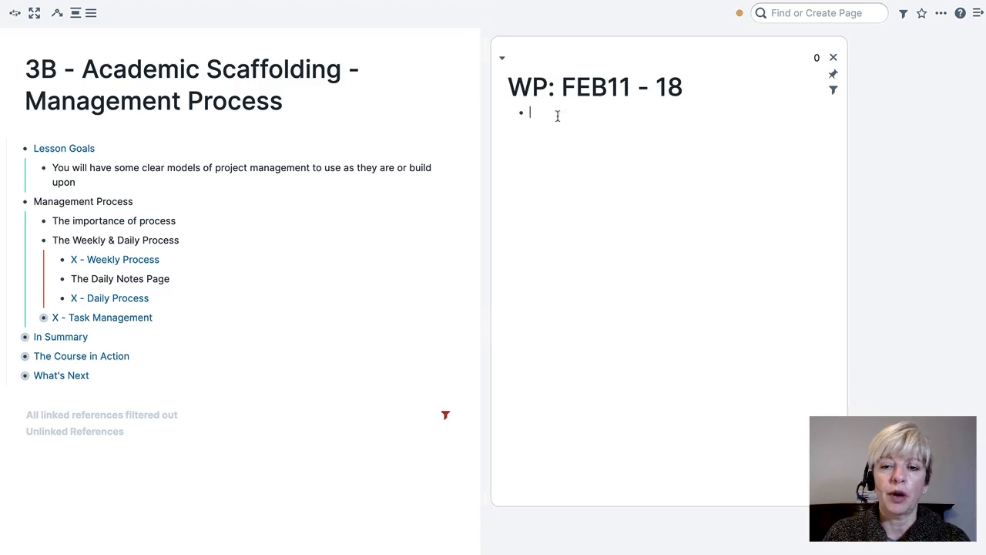
click(103, 262)
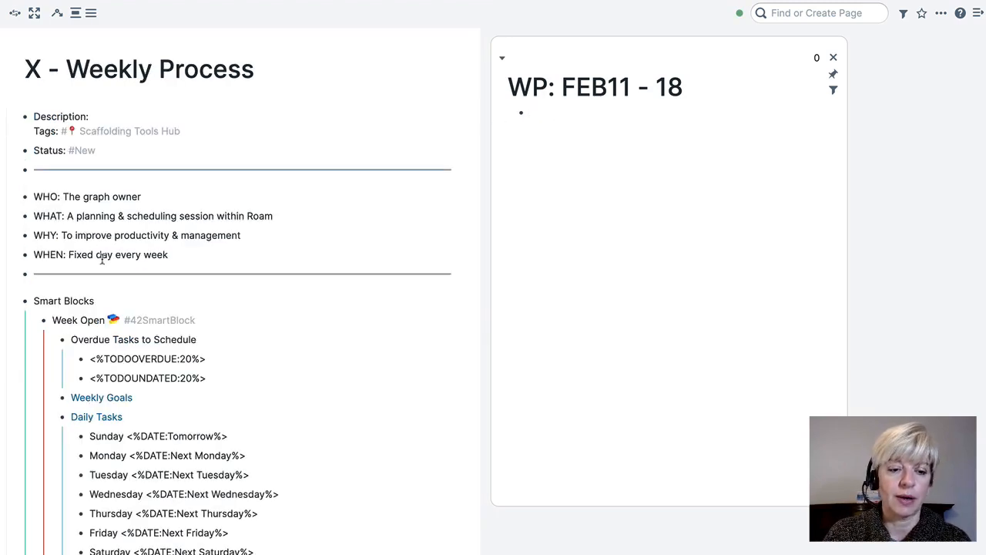
scroll(260, 409, down, 4)
scroll(261, 409, down, 1)
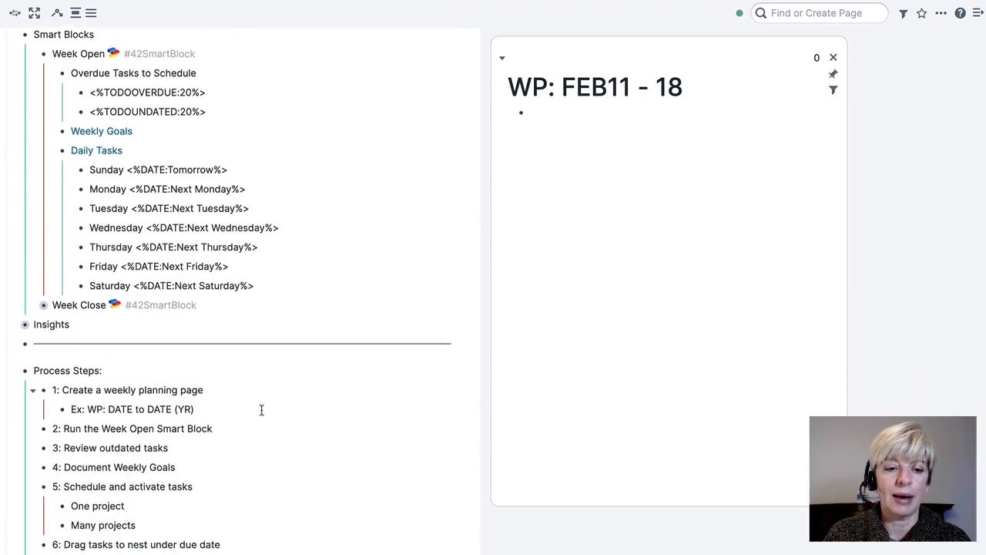
scroll(260, 409, up, 1)
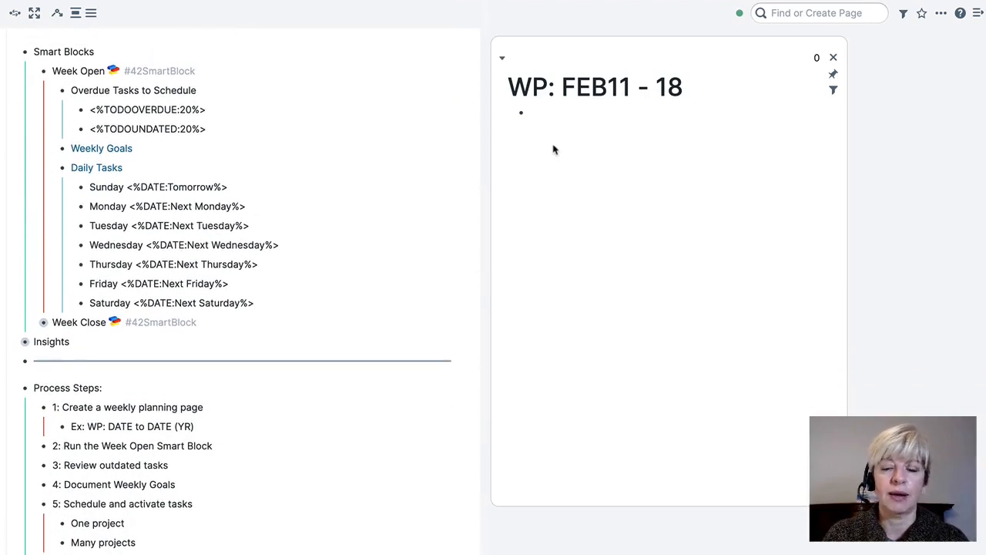
- Run the Week Open SmartBlock in the empty block of WP: FEB11 - 18 and dismiss the synchronization warning
click(549, 112)
text(jj)
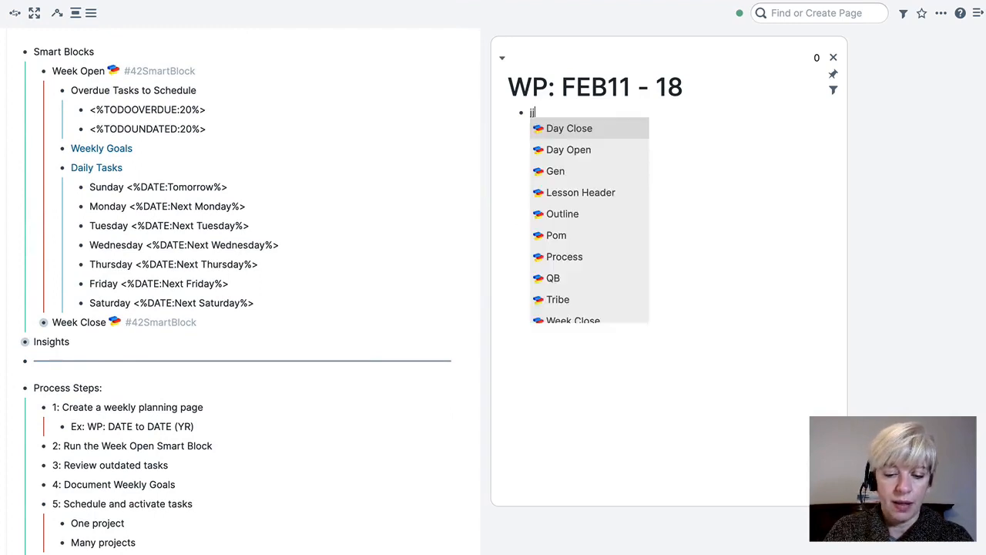
text(wekk)
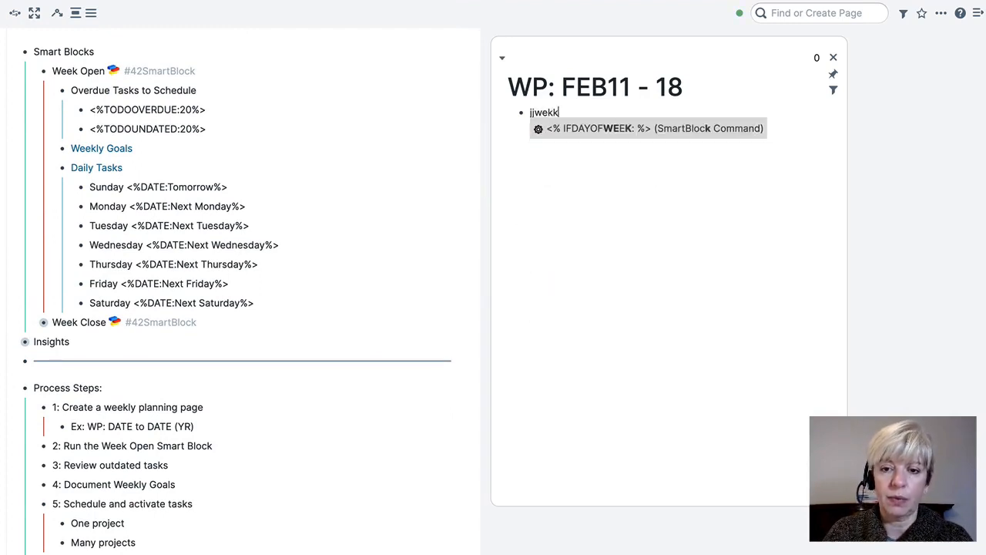
key(BackSpace)
key(BackSpace)
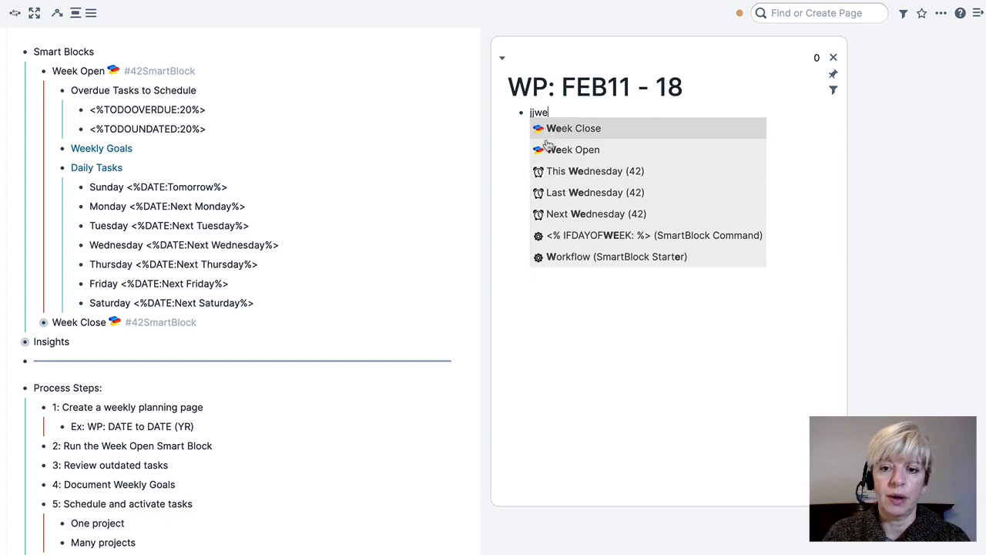
click(556, 150)
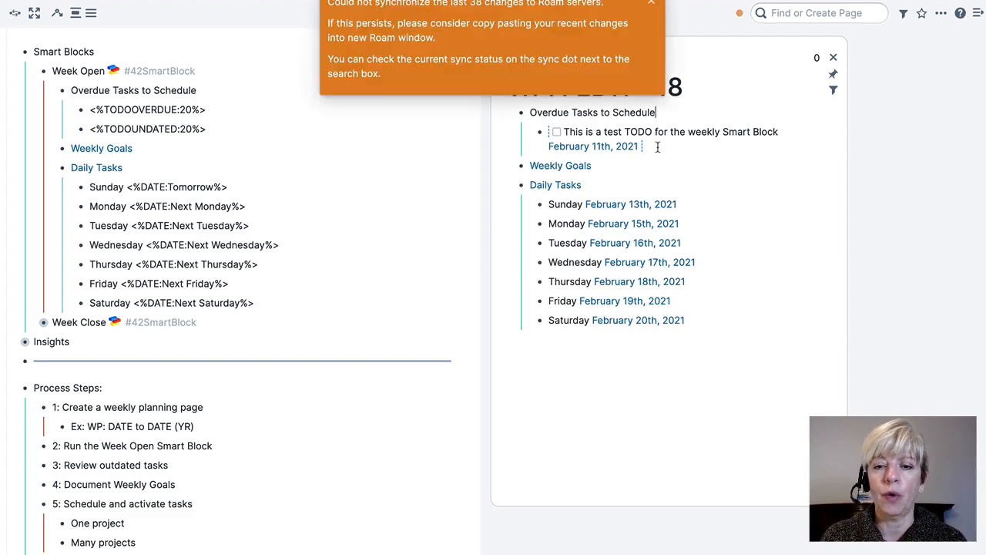
click(651, 26)
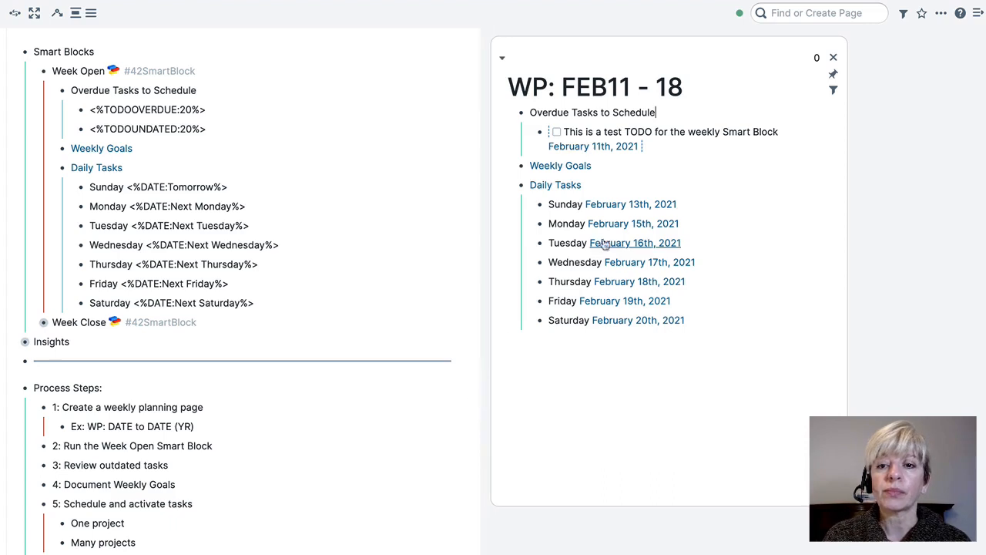
click(669, 145)
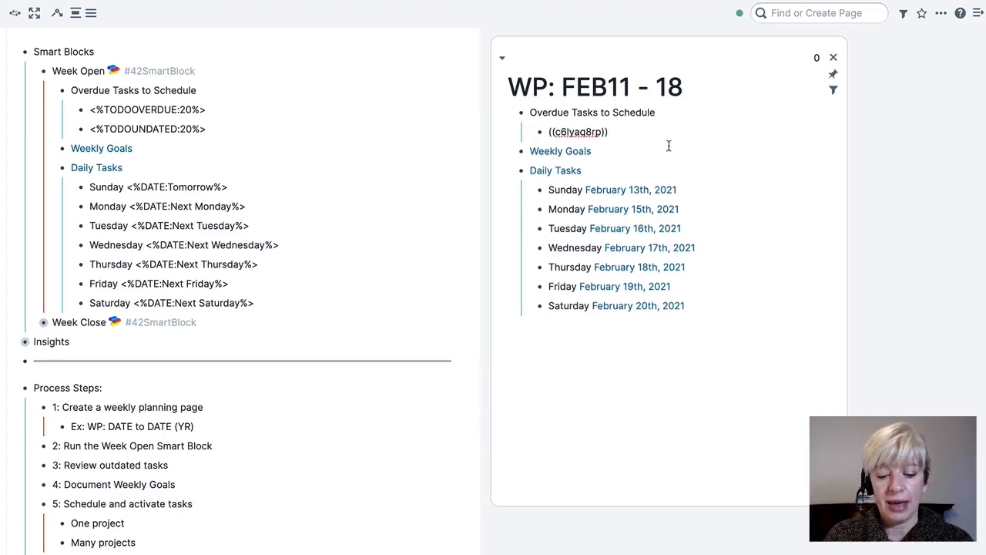
key(ctrl+Return)
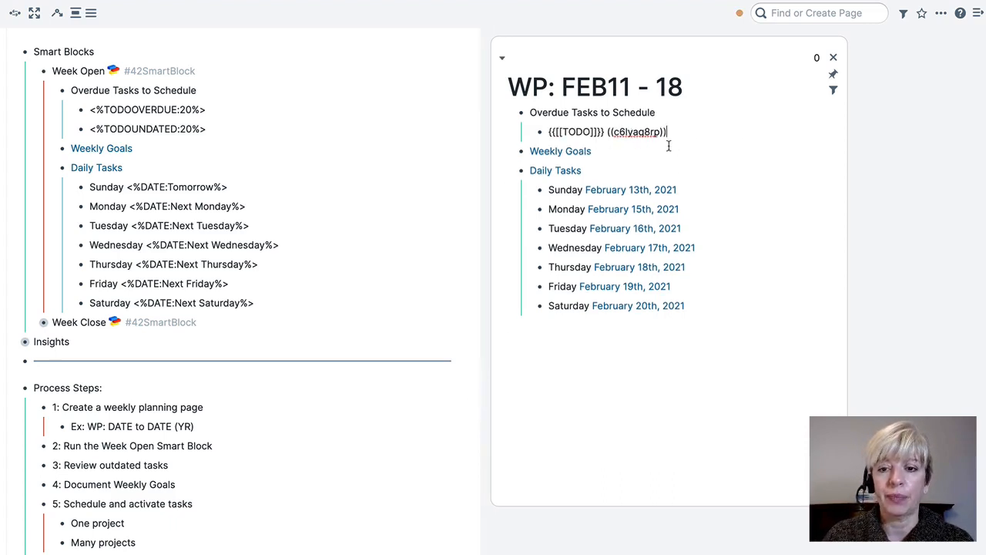
key(BackSpace)
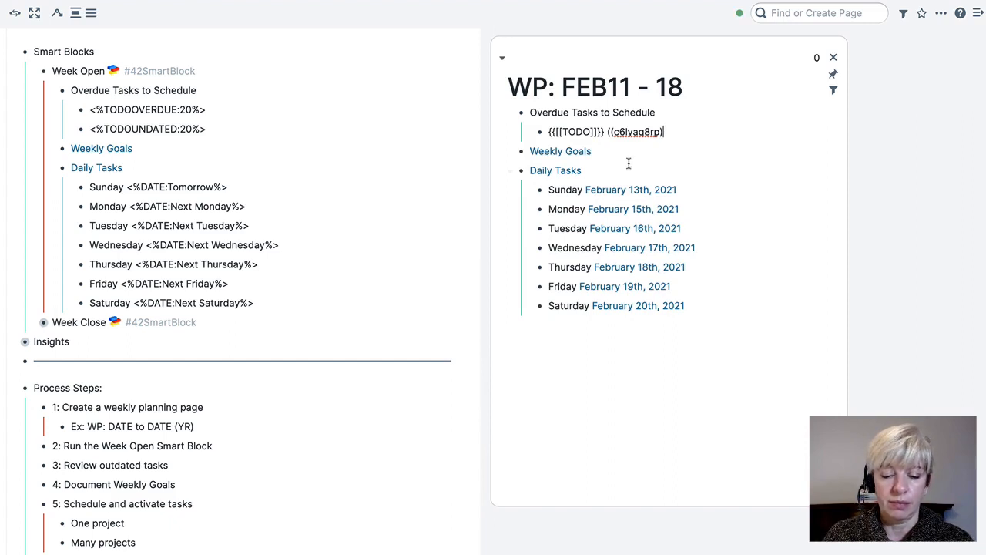
key(ctrl+z)
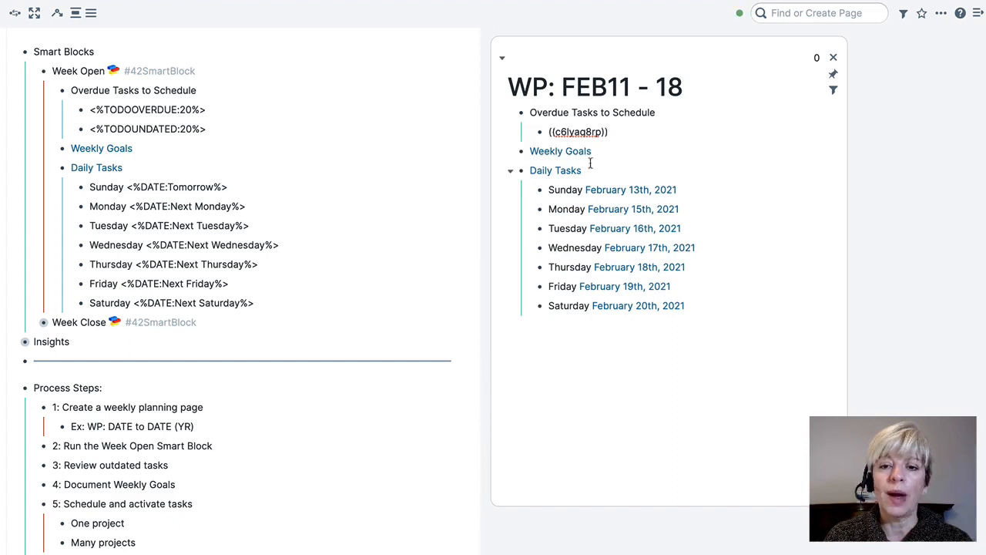
click(499, 151)
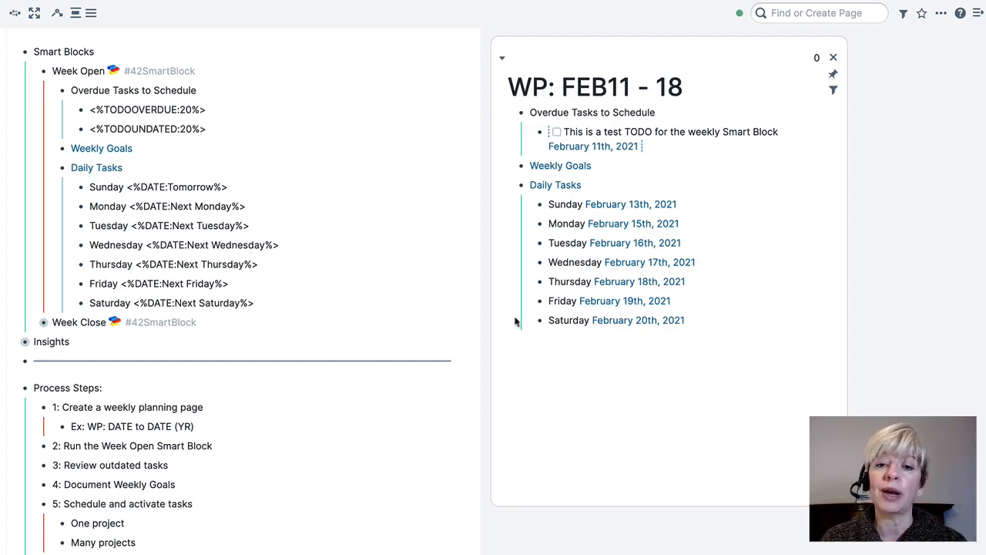
click(701, 208)
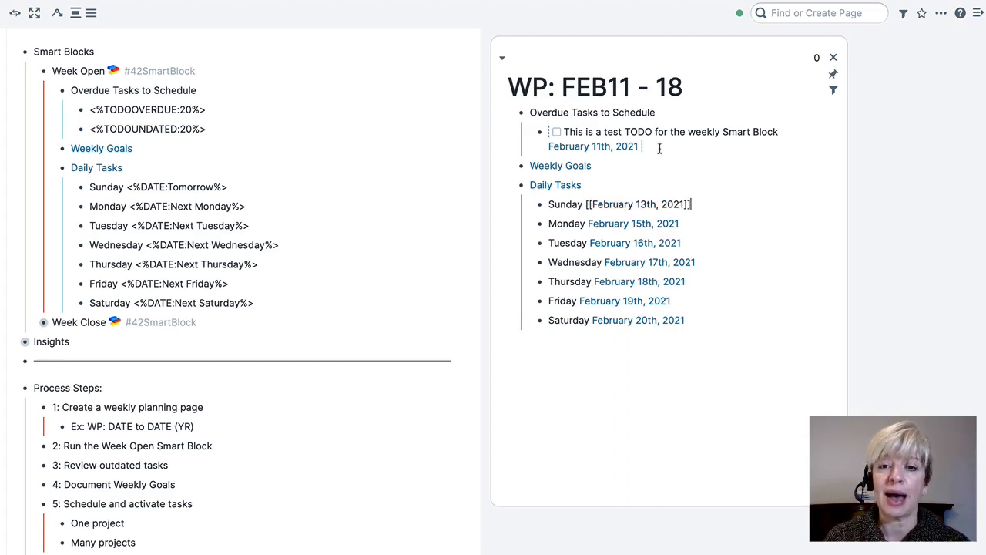
- Add a nested block under Weekly Goals in WP: FEB11 - 18 reading "Complete Reading of PDF1"
click(609, 165)
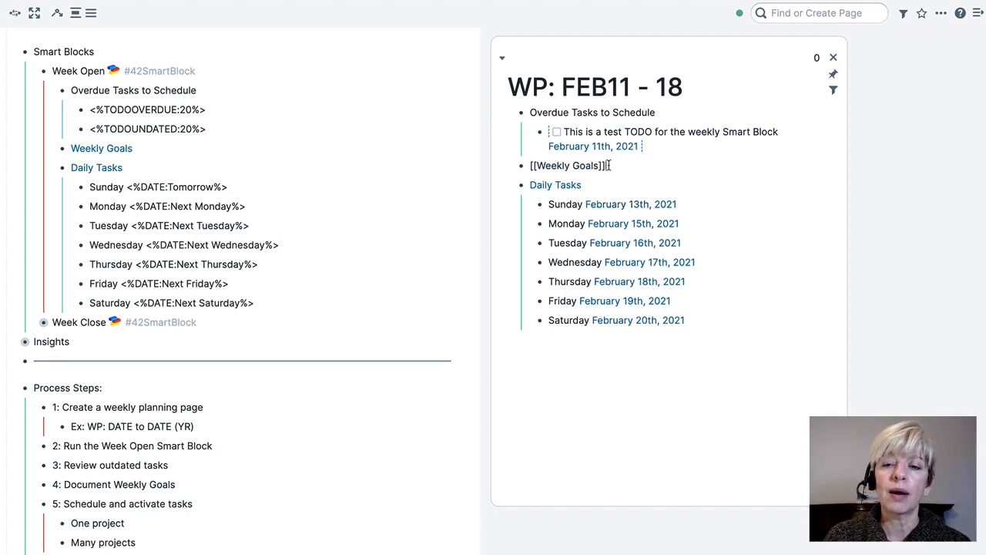
key(Return)
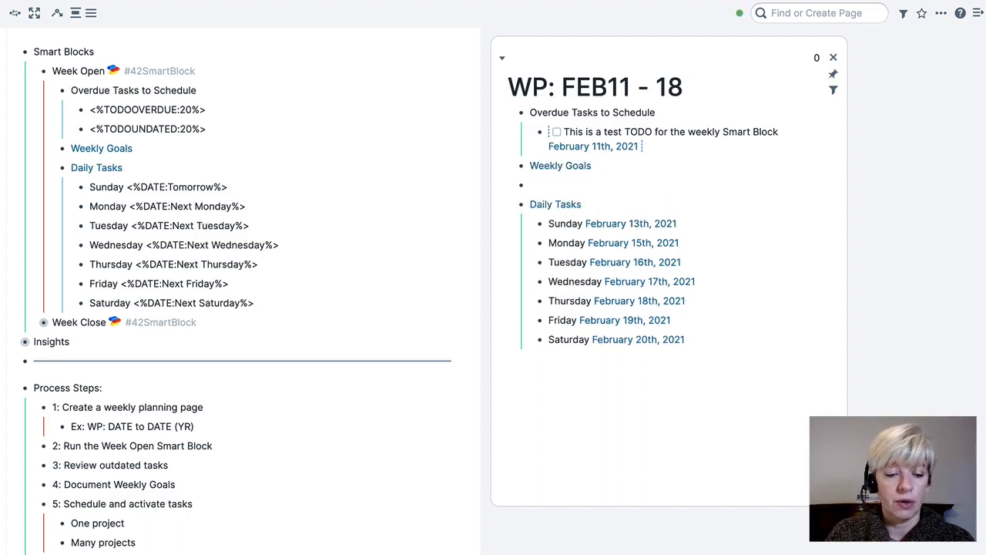
key(Tab)
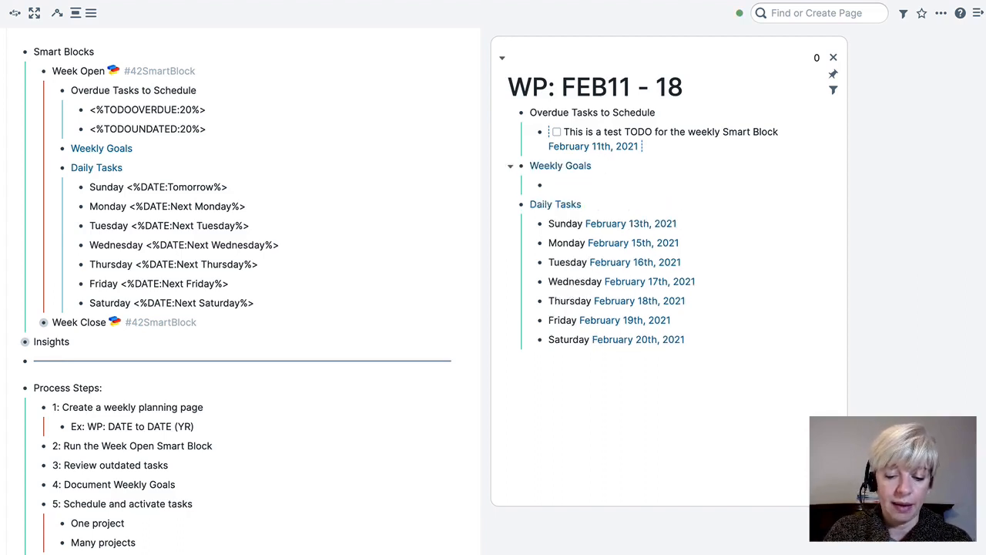
text(Conplee)
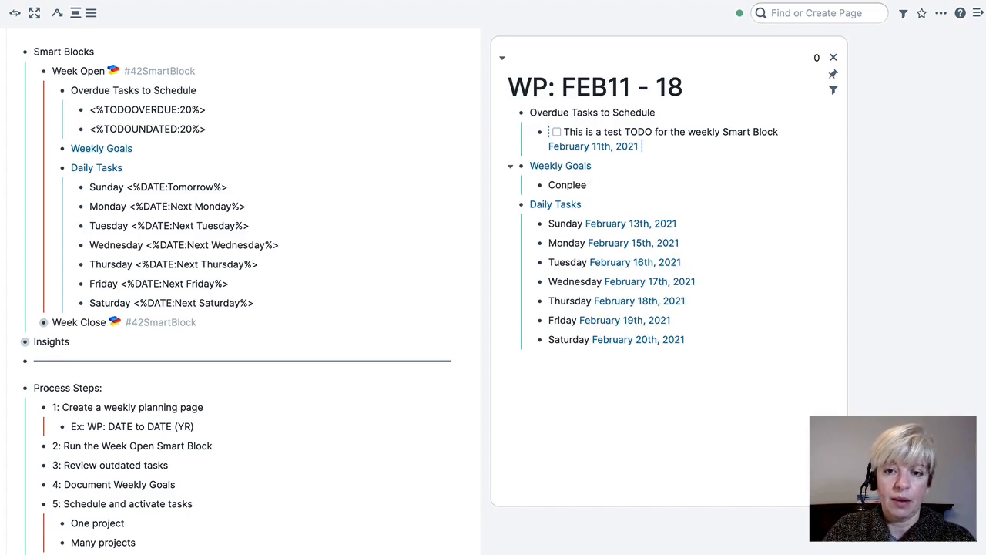
key(BackSpace)
key(BackSpace)
key(BackSpace)
key(BackSpace)
key(BackSpace)
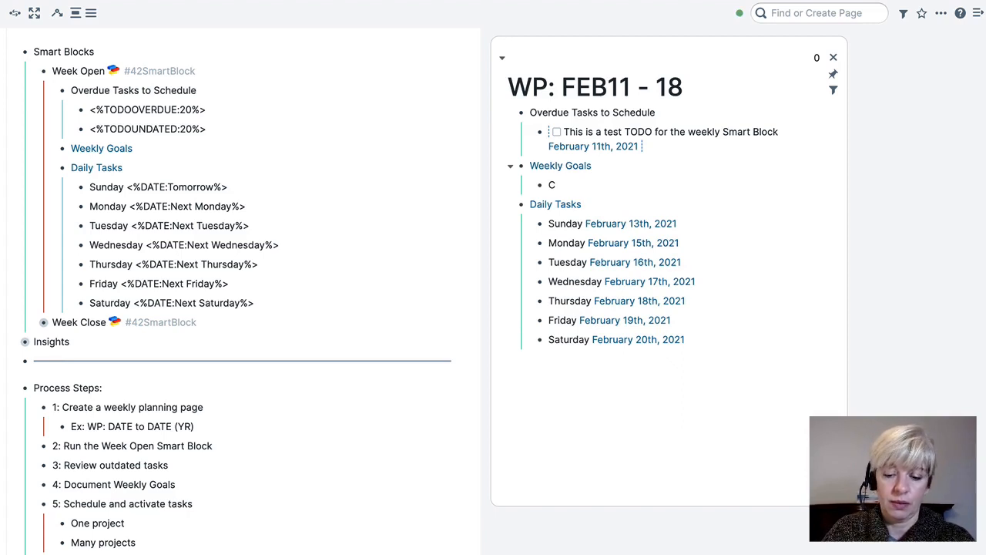
text(omplete Rea)
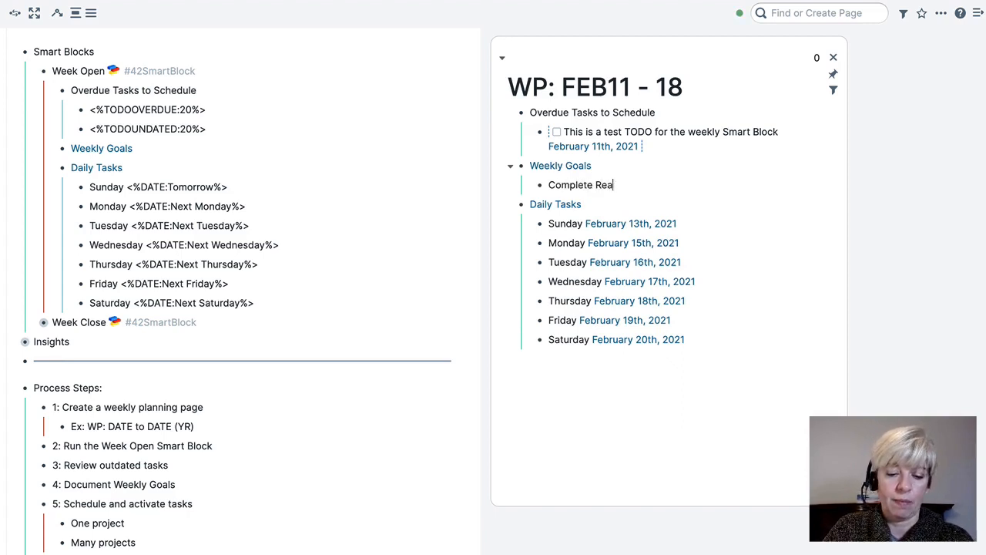
text(dn)
key(BackSpace)
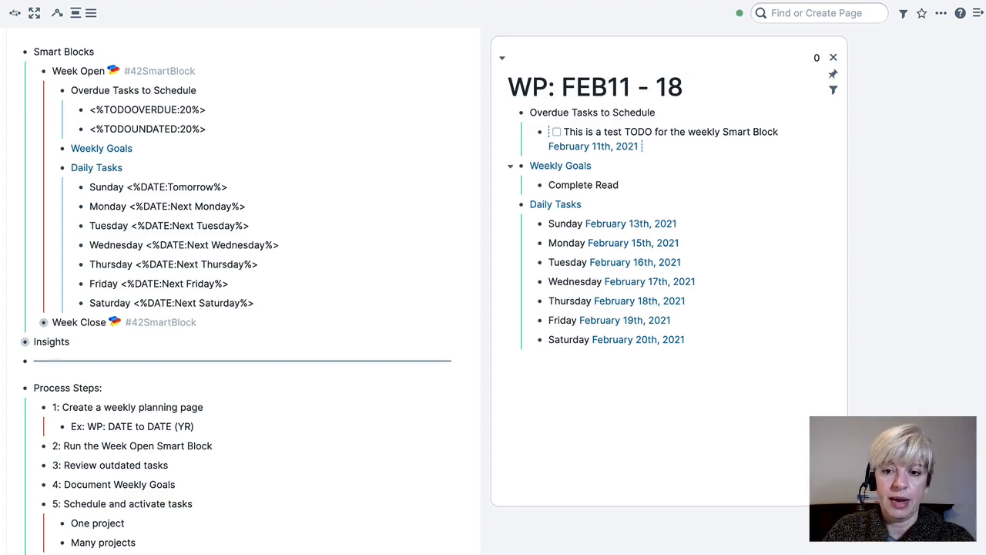
text(ing od)
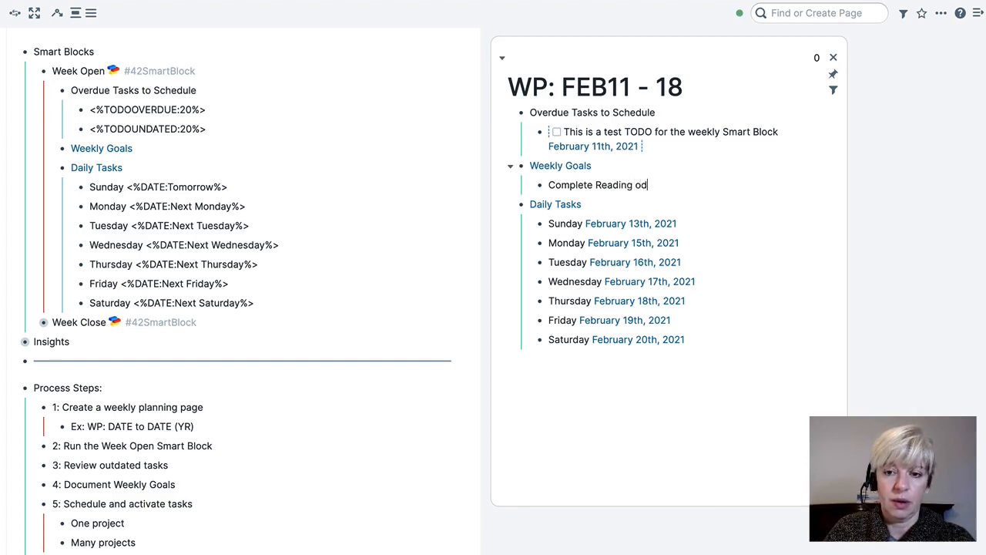
key(BackSpace)
text(f )
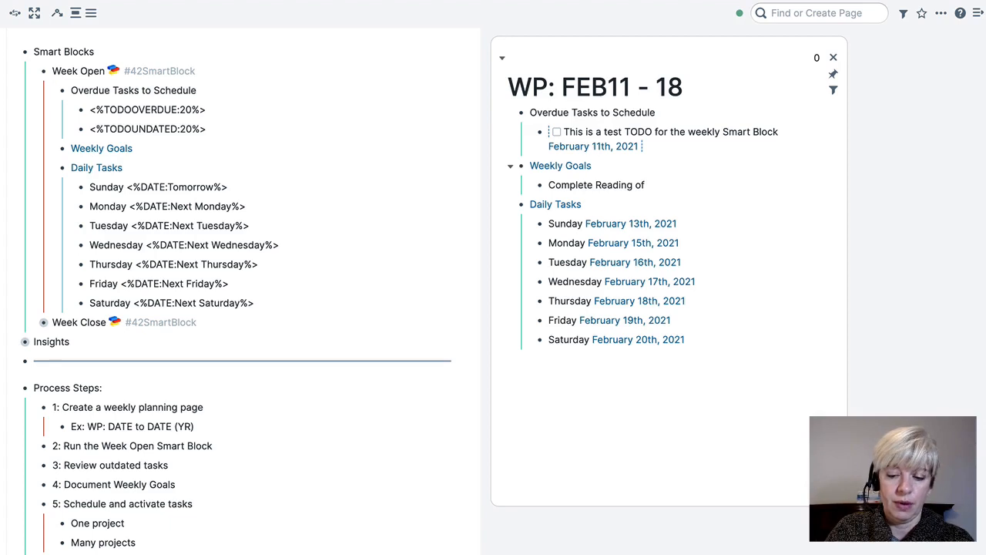
text(PDF1)
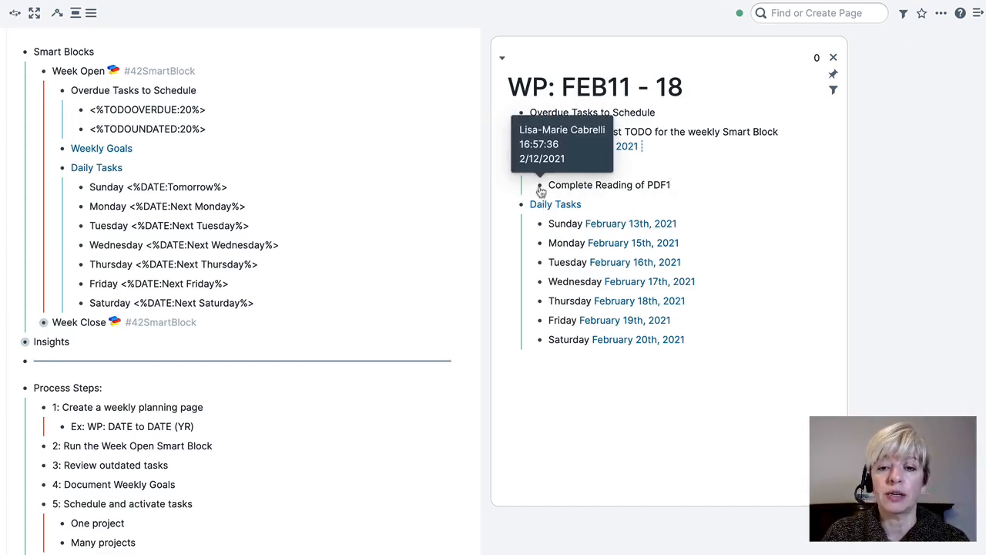
- Move "Complete Reading of PDF1" under Tuesday in Daily Tasks and turn it into an open TODO, clearing the interrupting notifications
drag(541, 190, 557, 273)
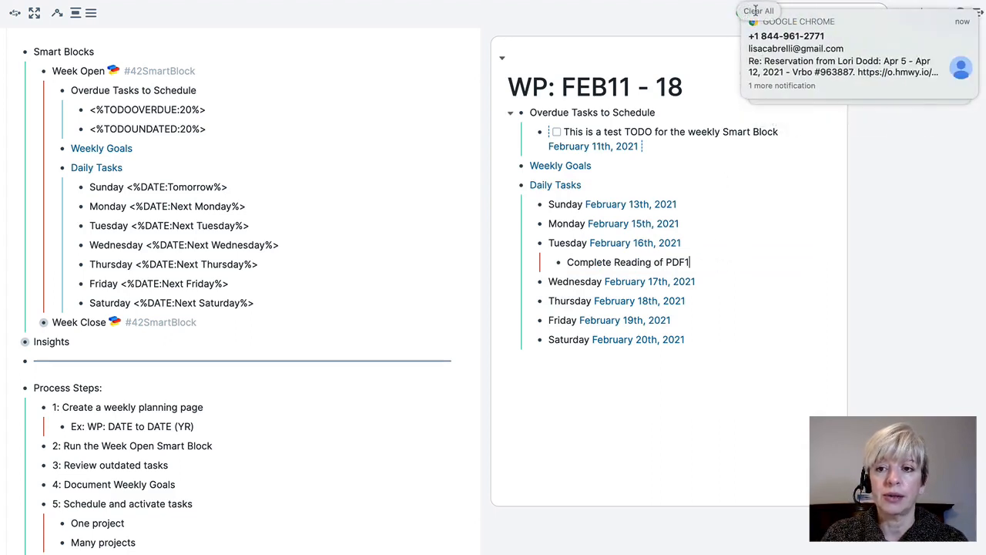
click(756, 11)
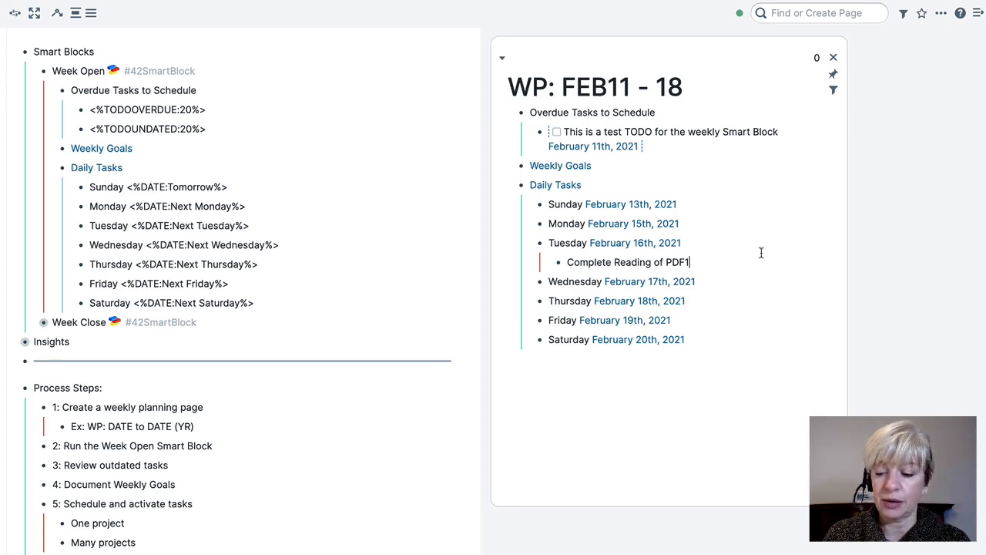
key(ctrl+Return)
key(ctrl+Return)
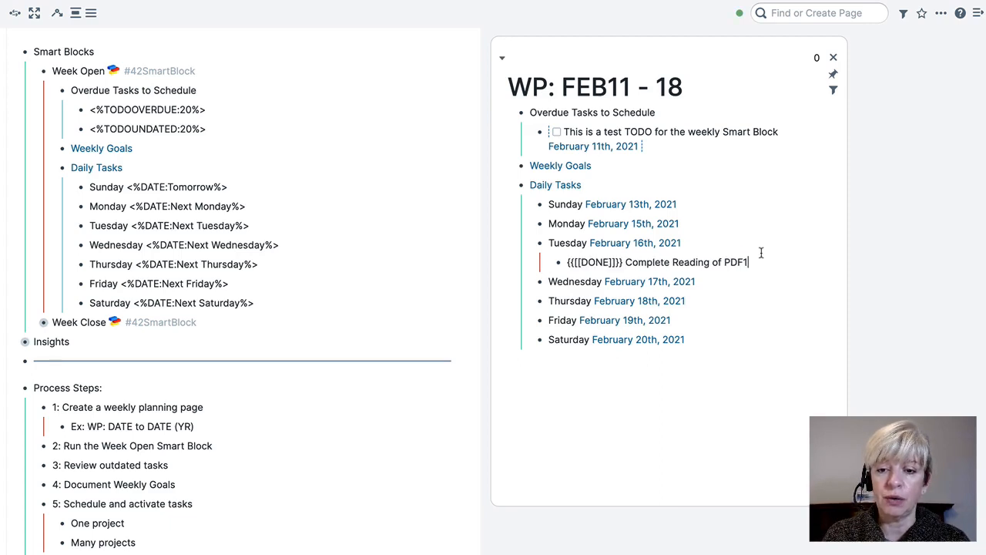
key(ctrl+Return)
key(ctrl+Return)
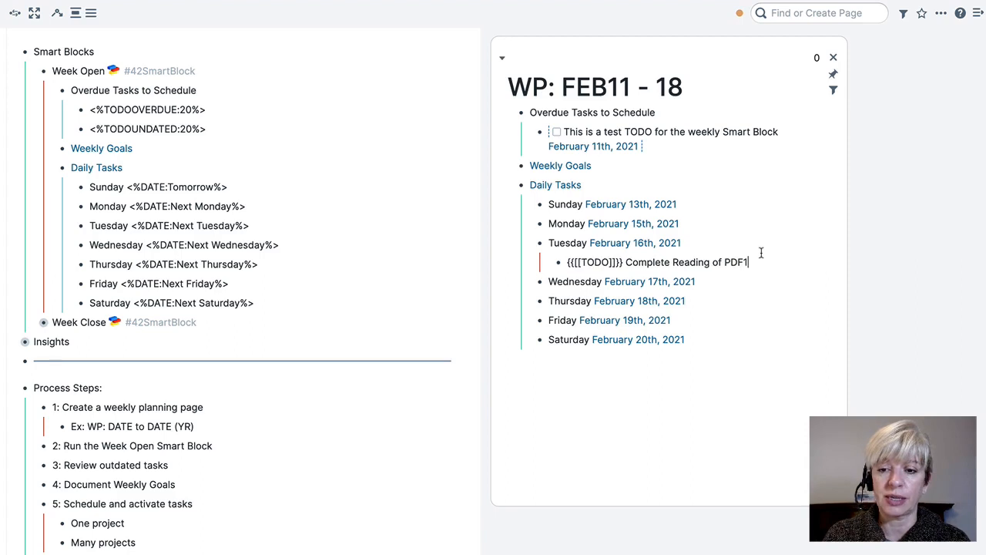
key(ctrl+Return)
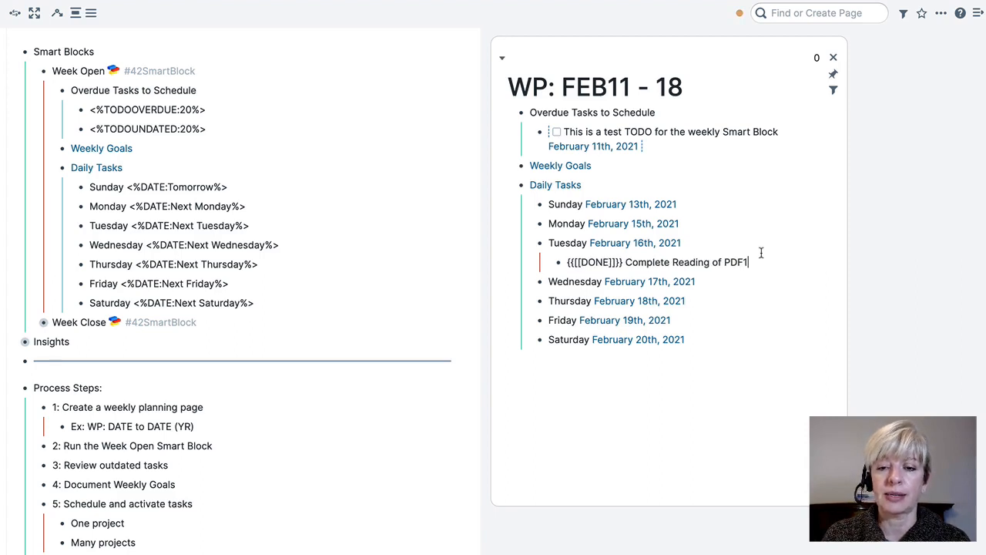
key(ctrl+Return)
key(ctrl+Return)
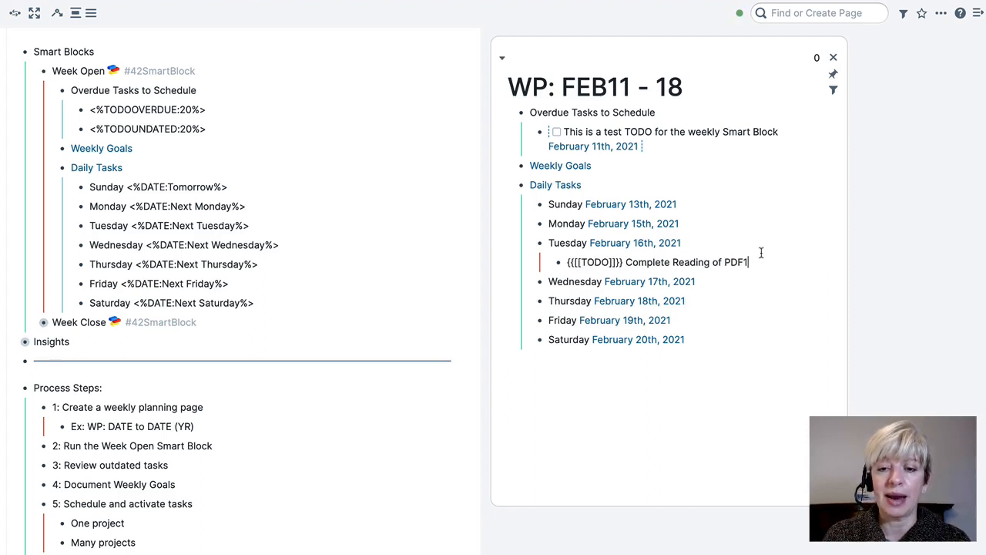
click(707, 390)
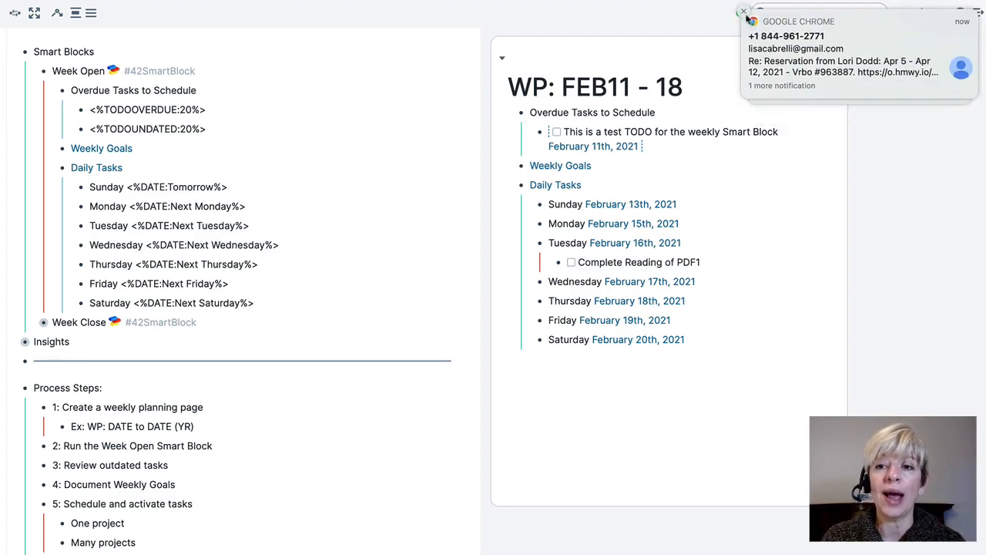
click(754, 12)
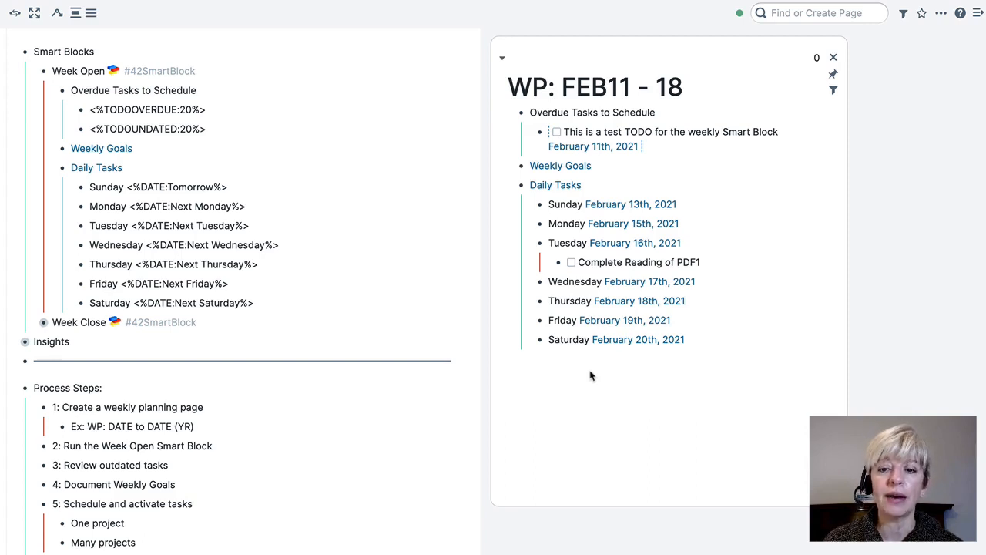
- Add a top-level horizontal divider after the Saturday entry of Daily Tasks, followed by an empty block
click(701, 342)
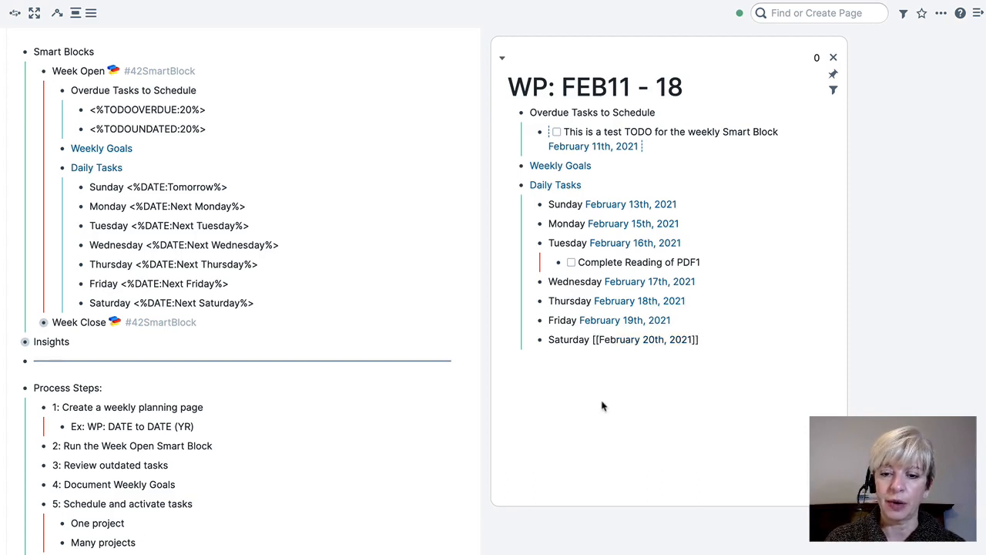
key(Return)
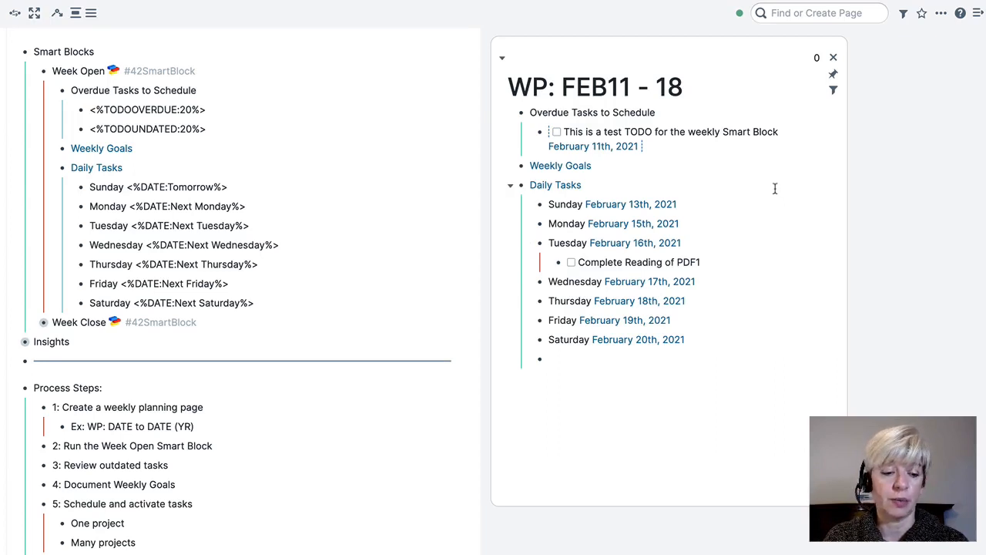
key(shift+Tab)
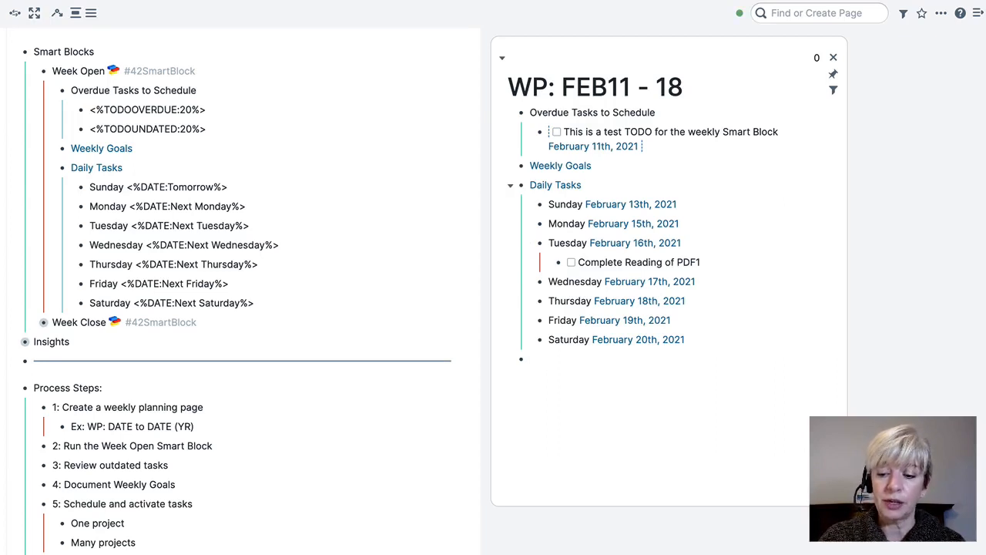
text(---)
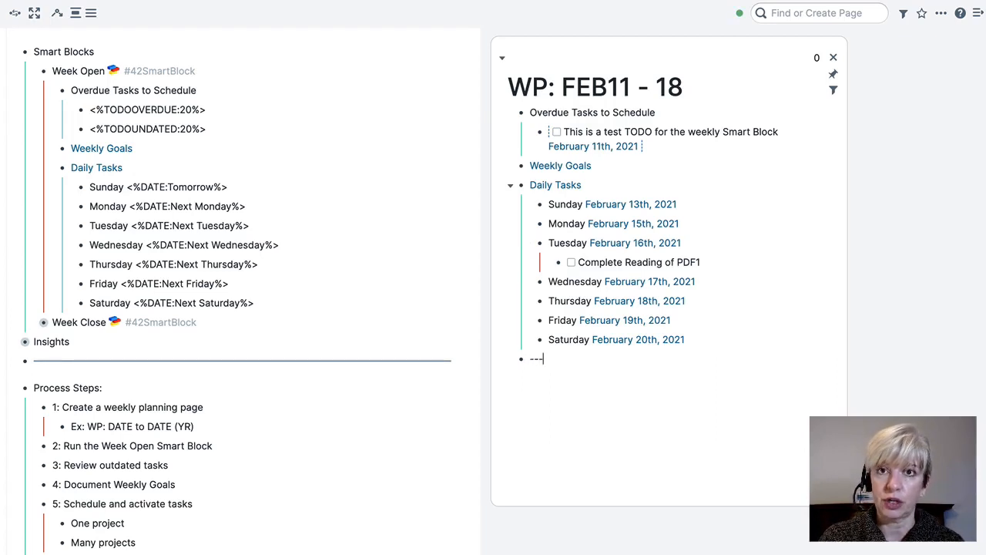
key(Return)
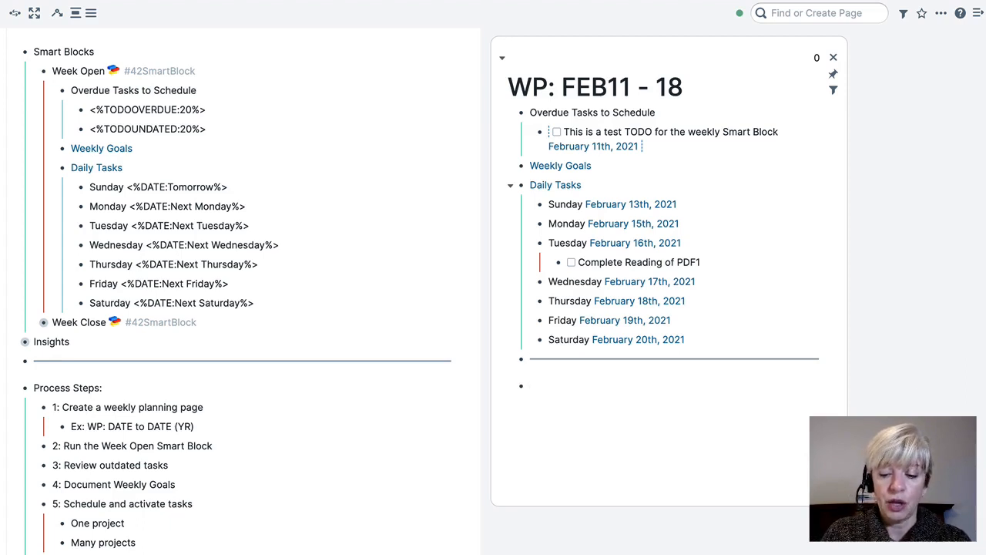
- Run the Week Close SmartBlock in the empty block below the divider in WP: FEB11 - 18
text(jjj)
key(BackSpace)
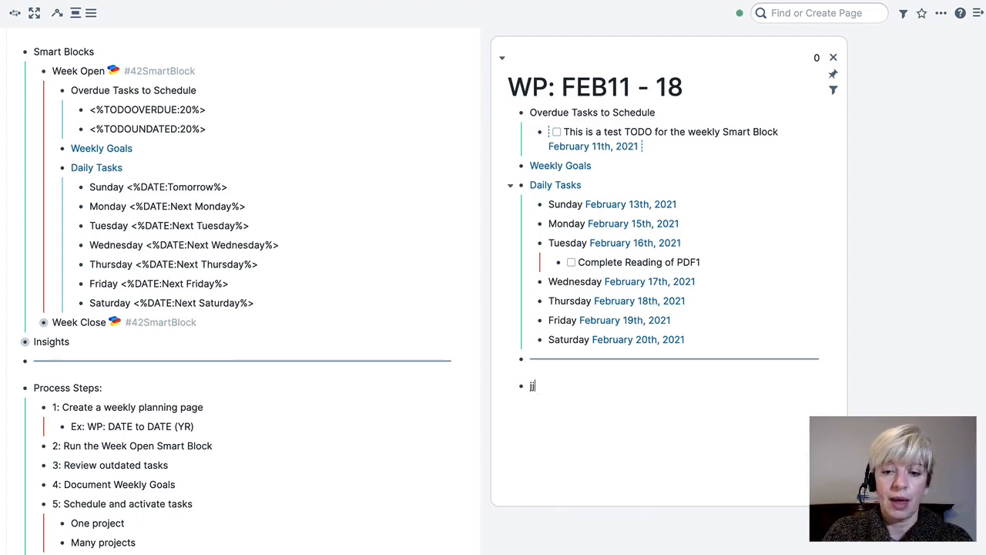
text(wee)
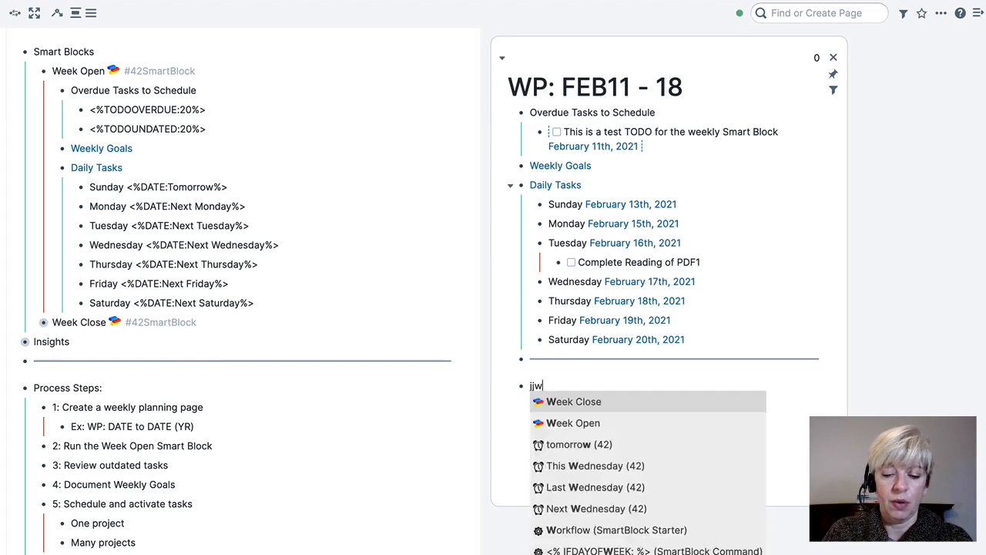
click(585, 401)
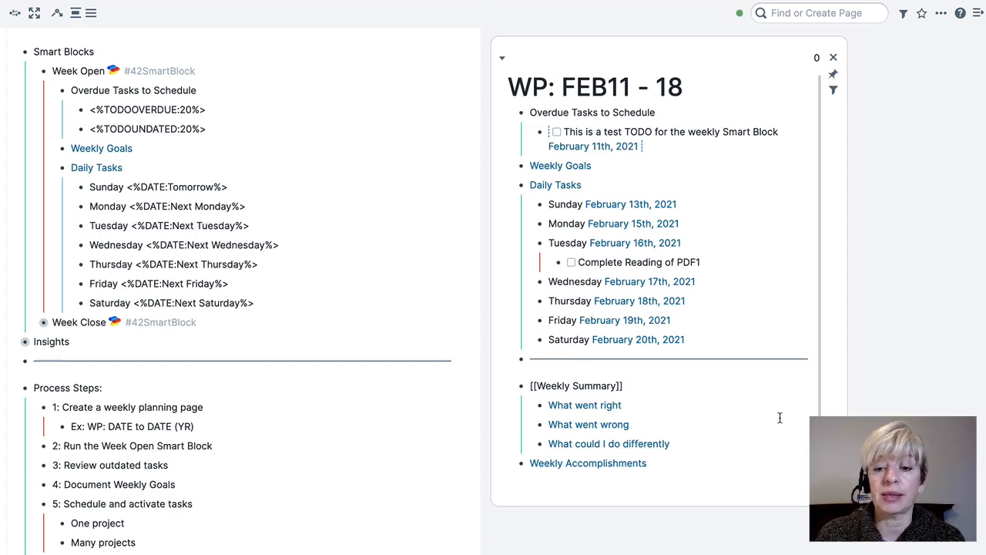
click(760, 464)
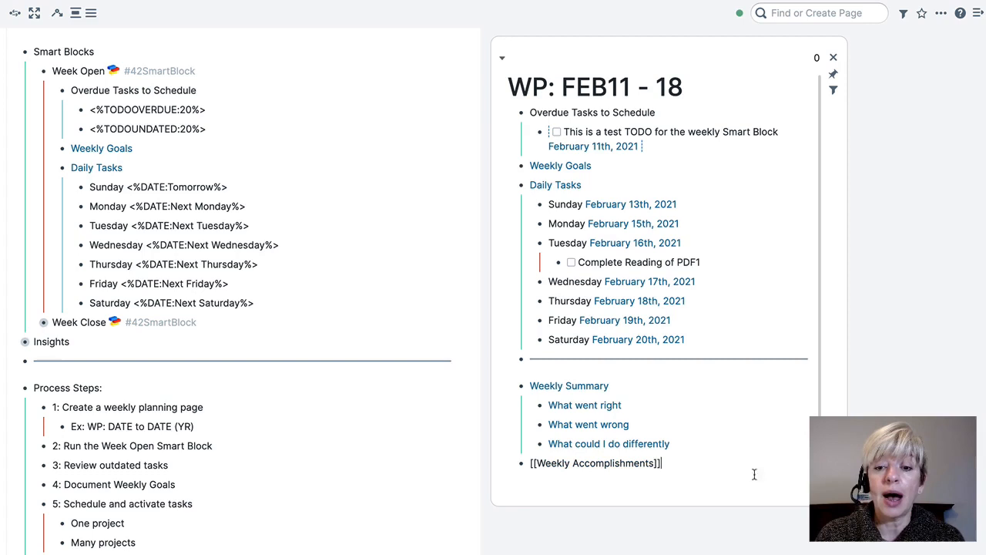
click(616, 496)
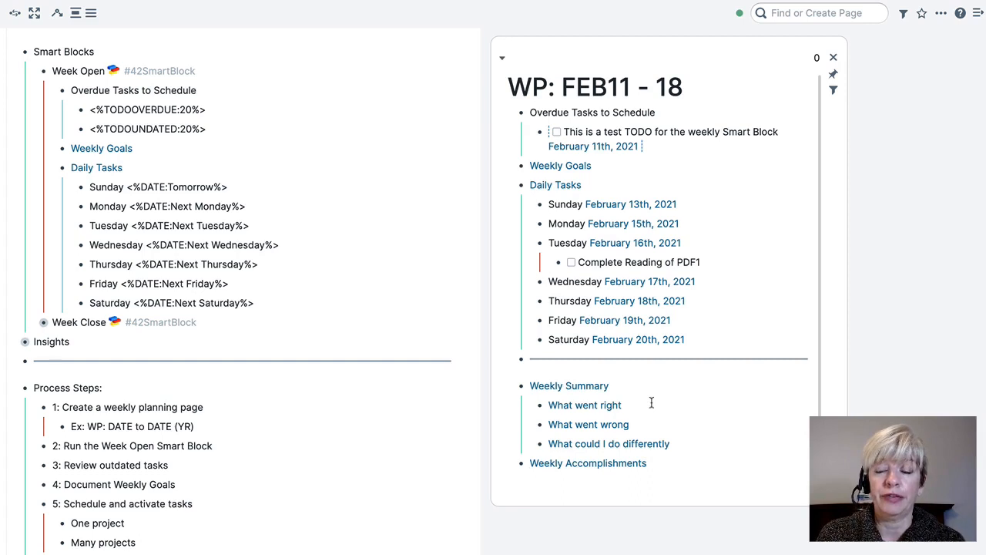
- Add an empty nested block under Weekly Accomplishments, removing the page reference started in it
click(672, 462)
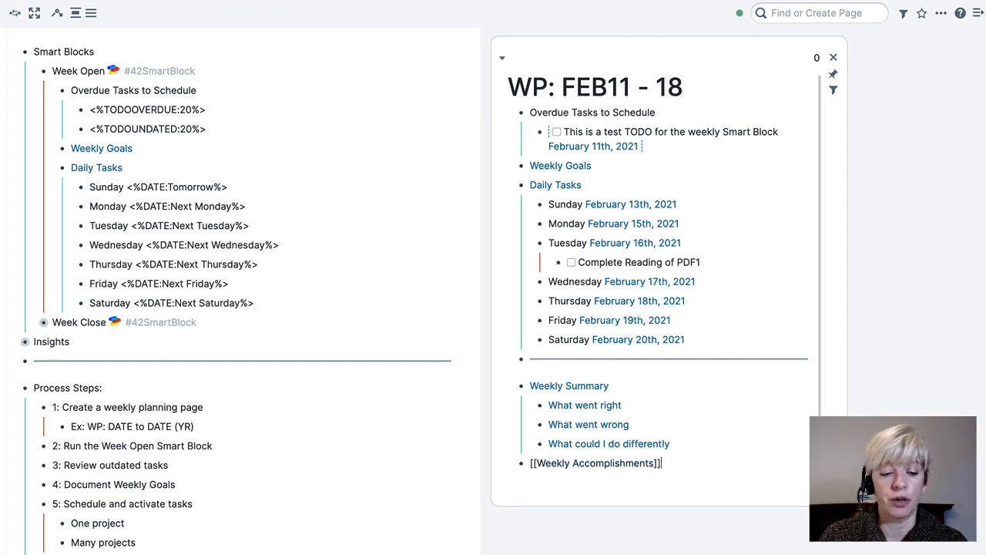
key(Return)
key(Tab)
text([[P)
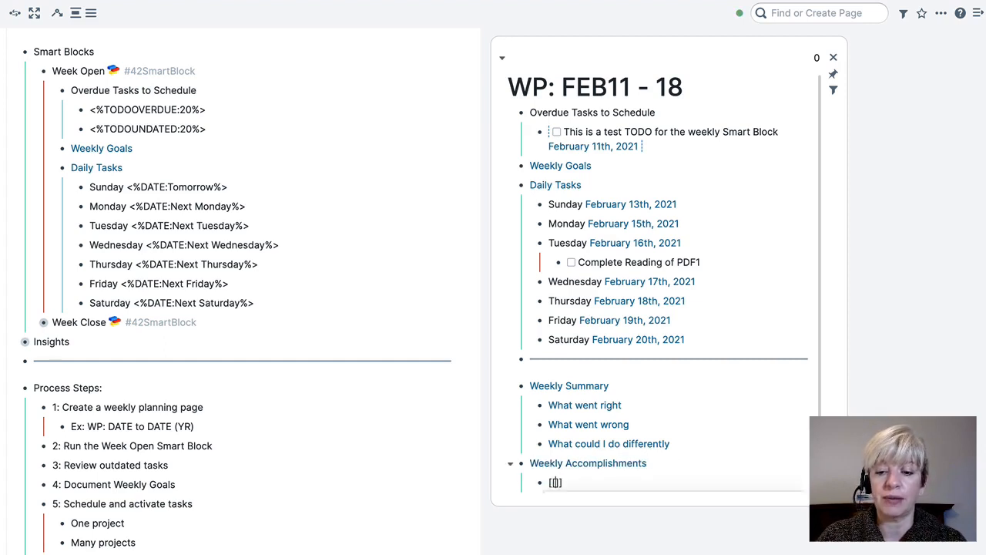
key(BackSpace)
key(BackSpace)
key(BackSpace)
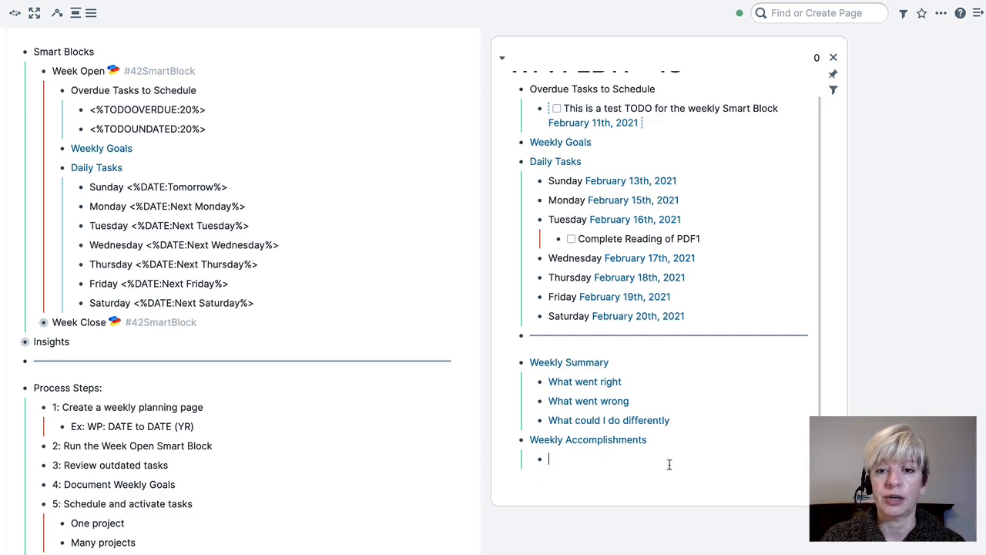
- Open the February 16th, 2021 page from Daily Tasks and expand its Tuesday linked reference to reveal the nested task
scroll(670, 354, up, 1)
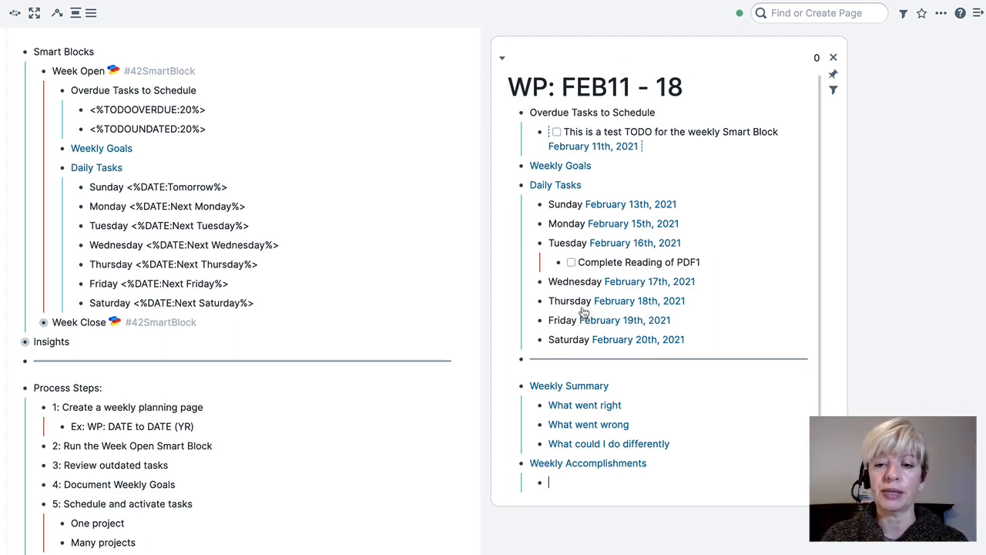
click(612, 244)
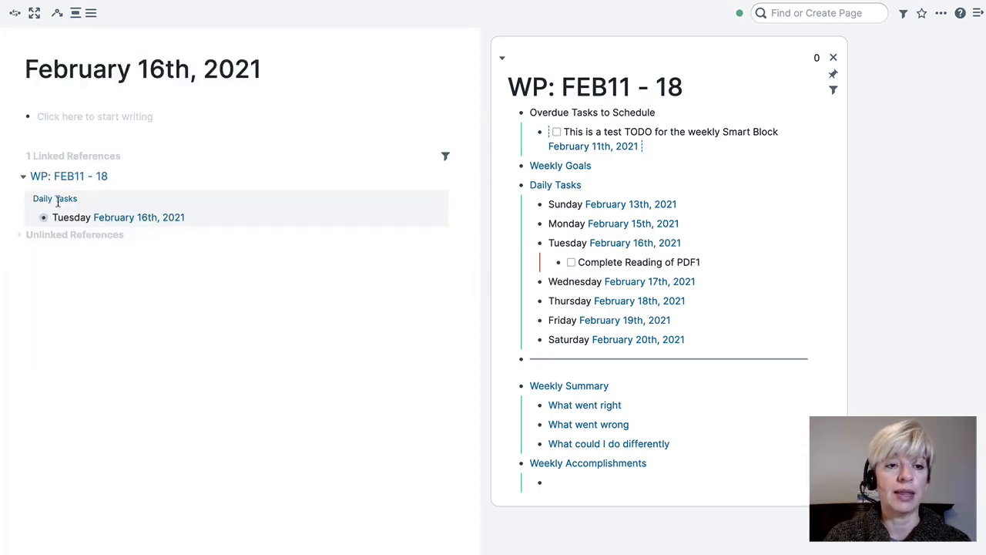
click(32, 218)
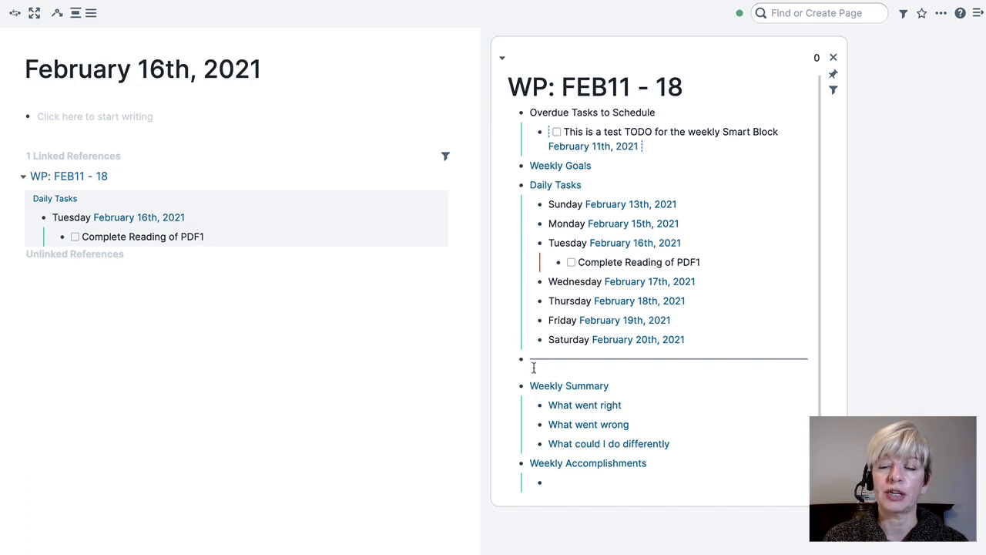
- Collapse, reopen and enlarge the WP: FEB11 - 18 page in the sidebar, and finally close it
click(502, 60)
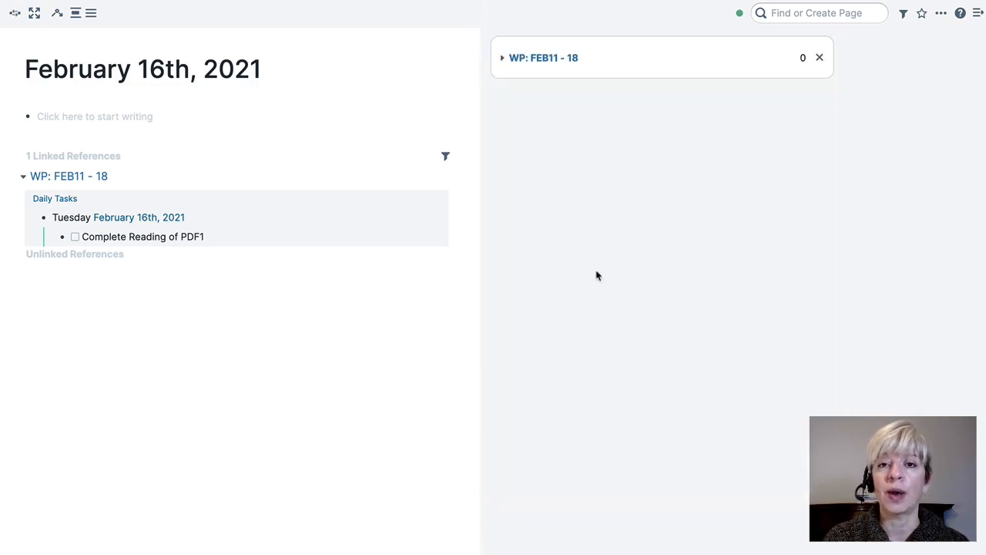
click(501, 60)
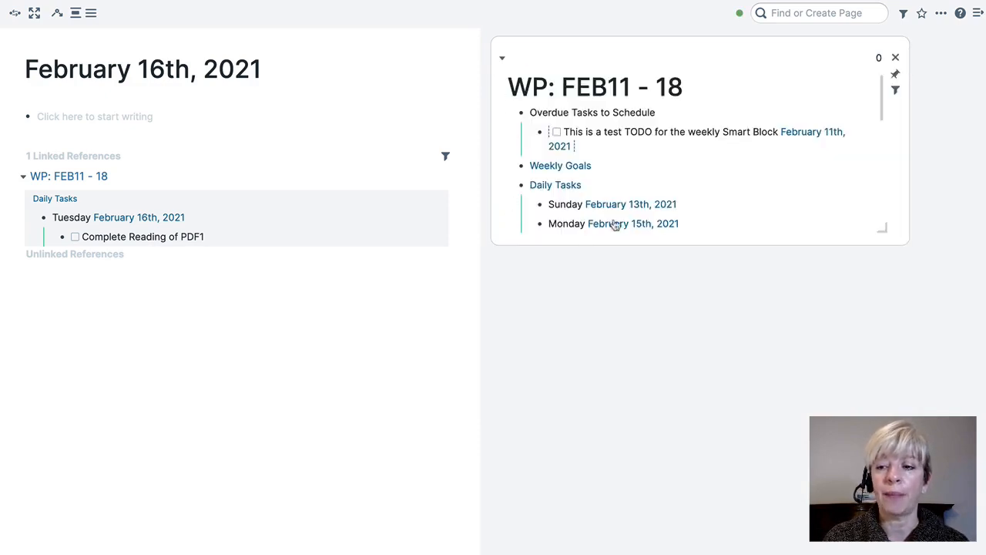
drag(882, 228, 806, 513)
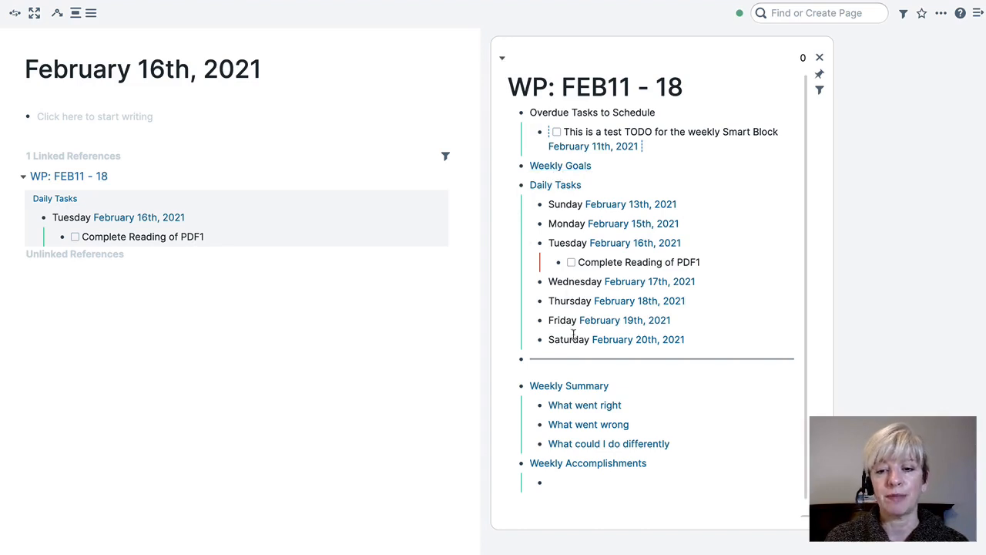
click(502, 61)
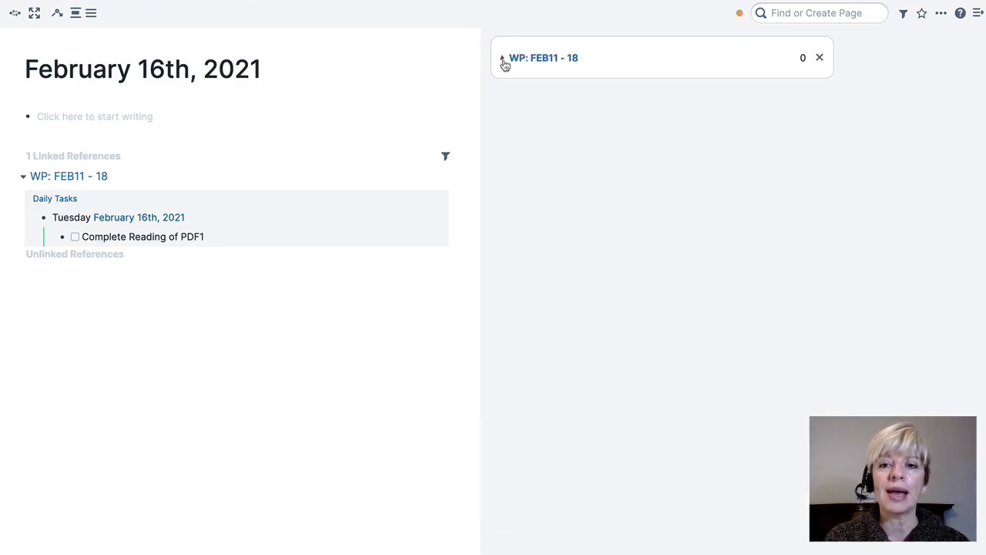
click(818, 60)
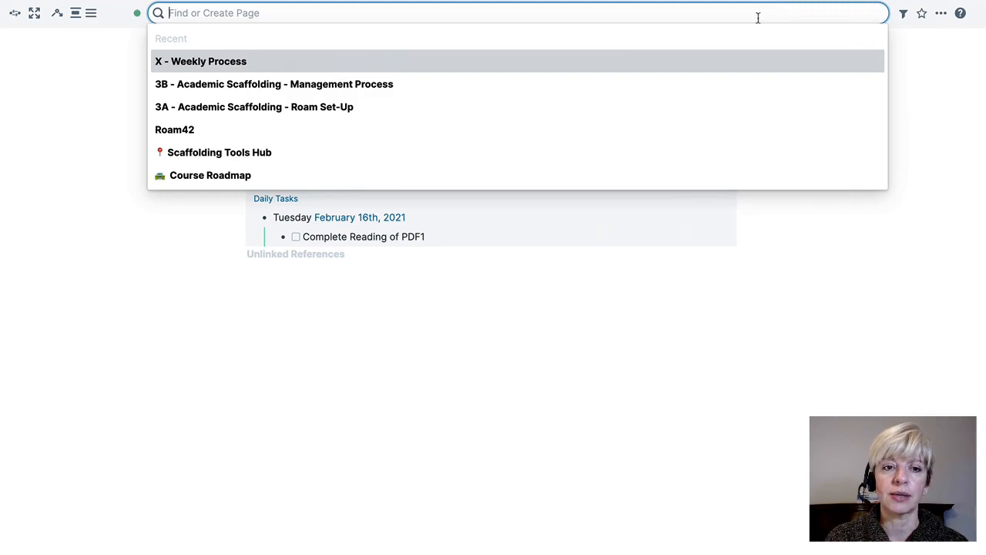
- Open the 3B - Academic Scaffolding - Management Process page and go from there to X - Daily Process
click(298, 86)
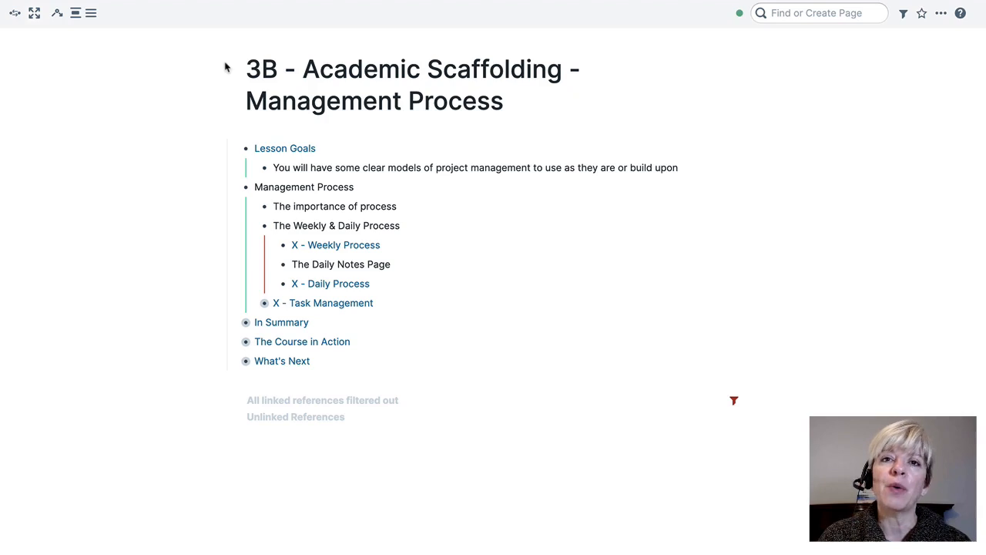
mouse_move(88, 14)
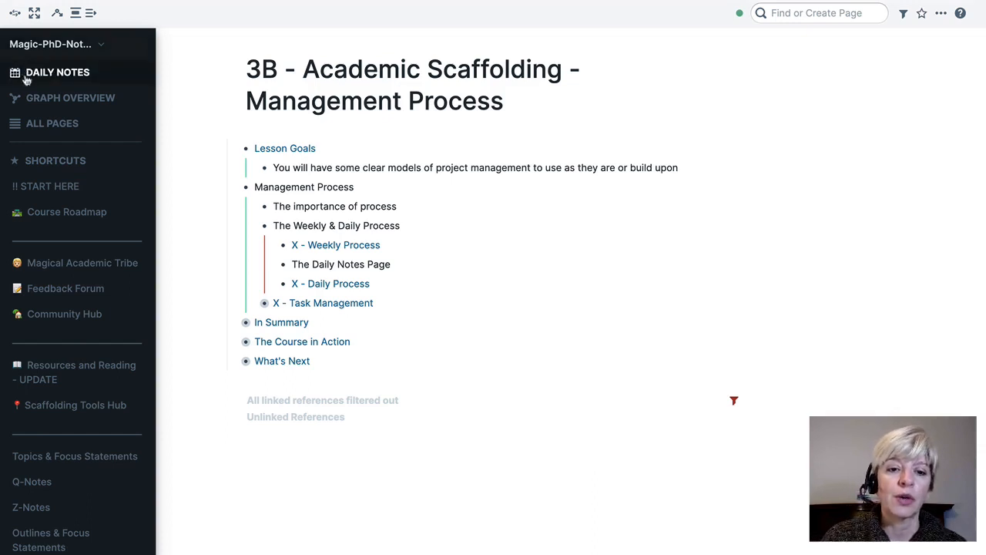
click(314, 285)
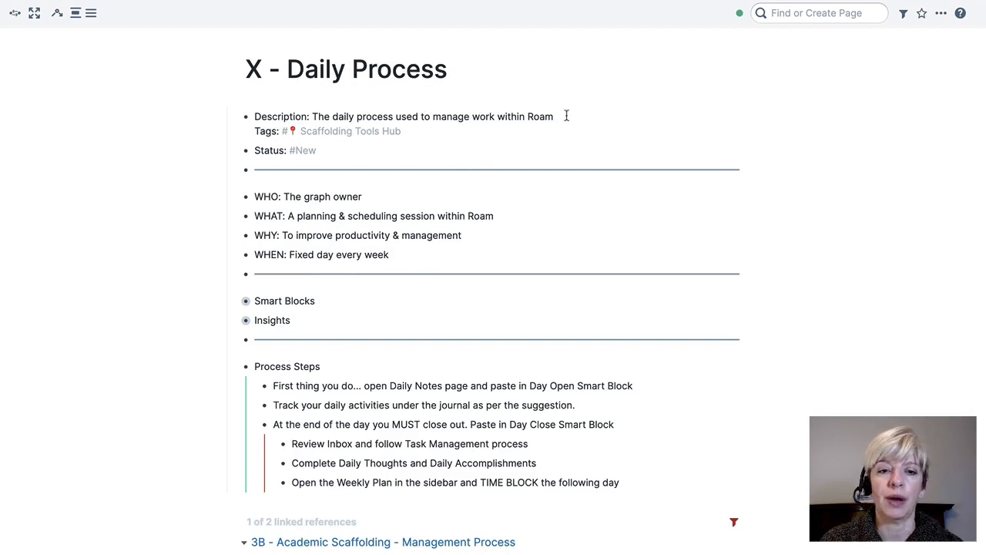
- Change the WHEN line on the X - Daily Process page to read "Every day"
scroll(378, 227, down, 2)
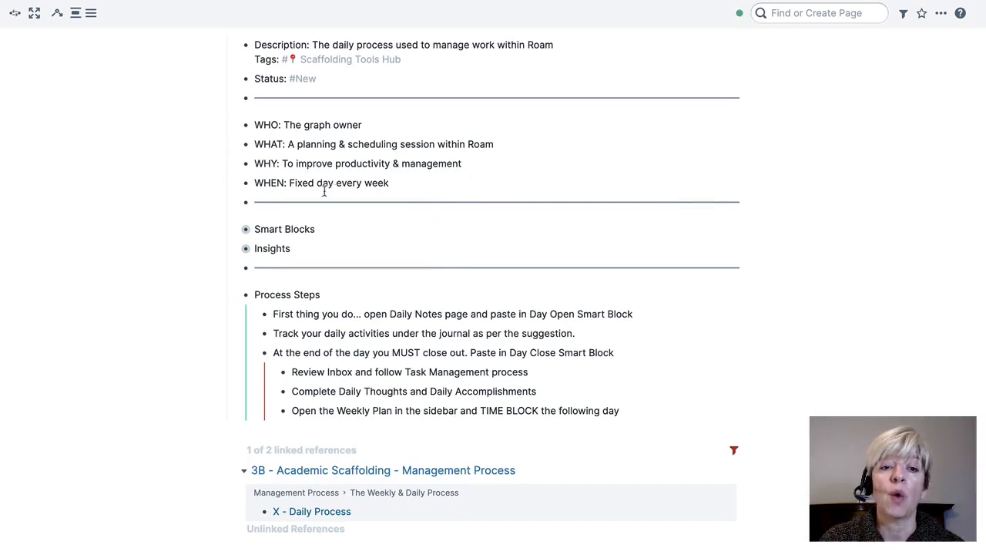
drag(390, 185, 291, 180)
text(Every)
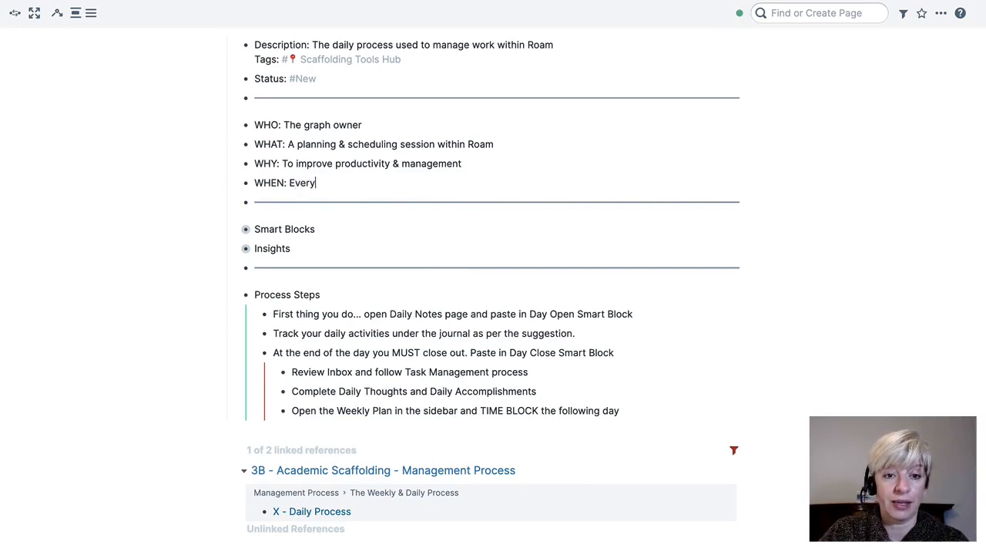
text( da)
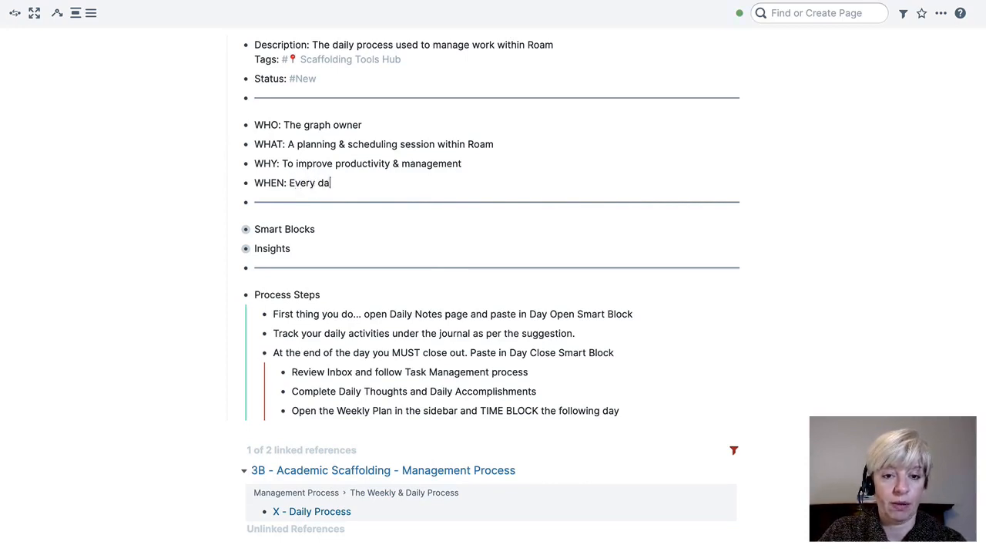
text(y)
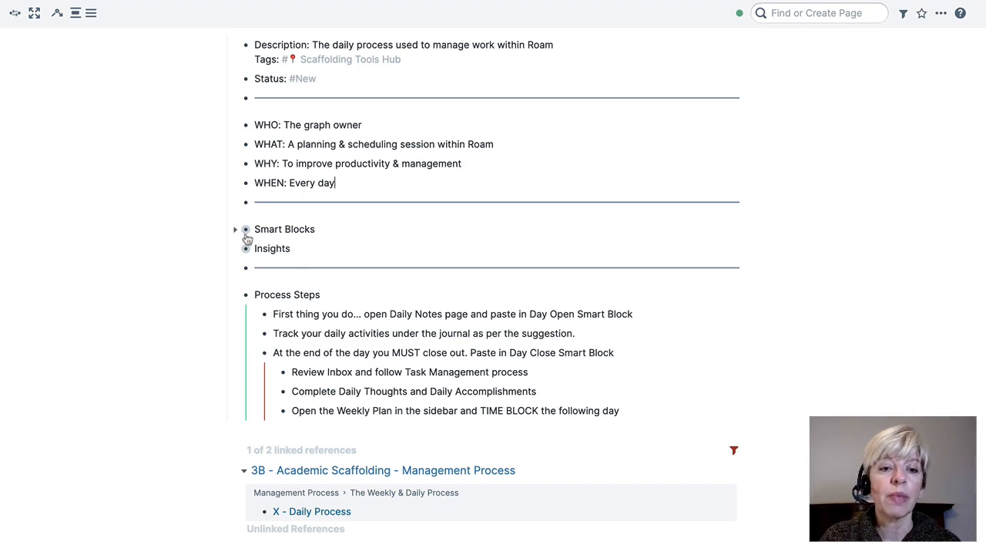
- Expand Smart Blocks, collapse its Day Open and Day Close entries, and briefly inspect the Pom and Insights blocks
click(236, 231)
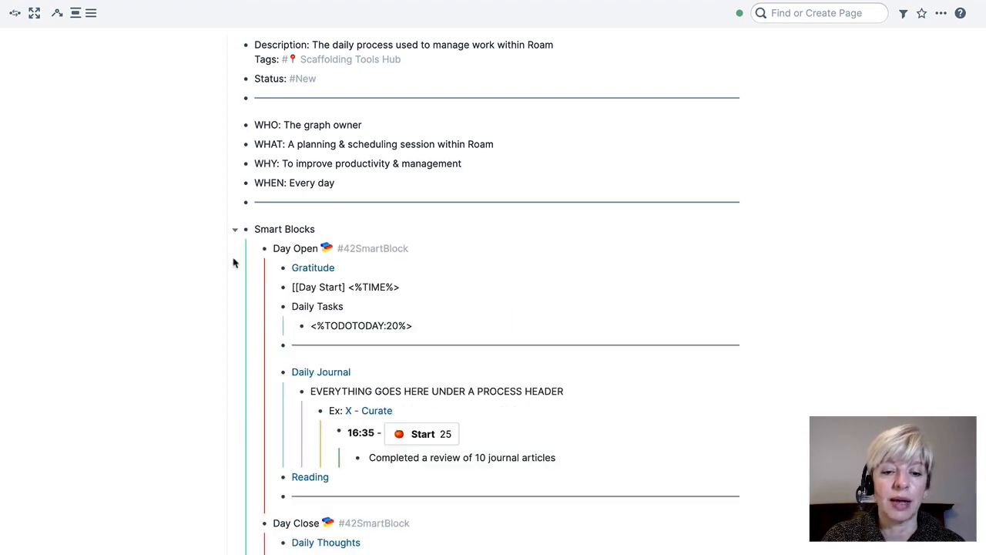
click(253, 248)
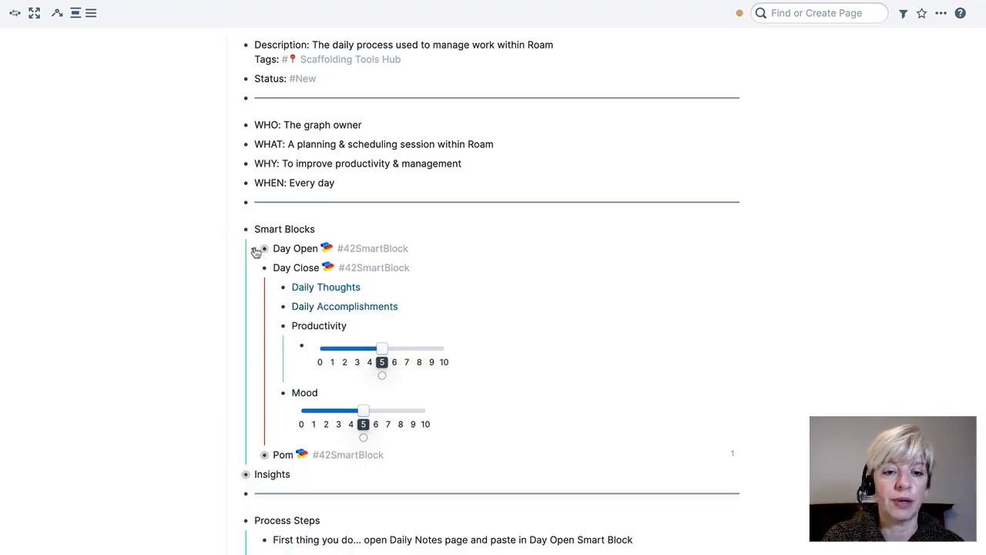
click(255, 268)
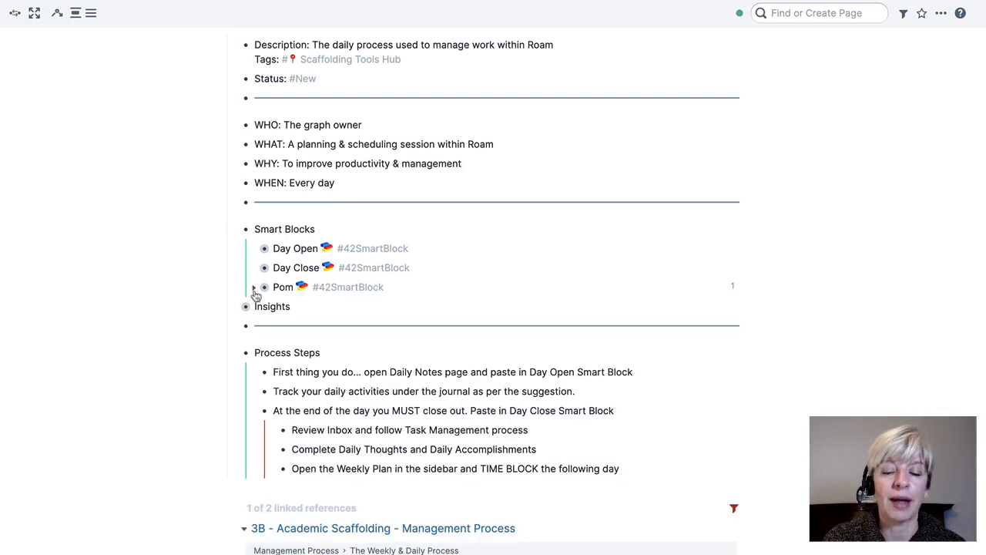
click(253, 288)
click(254, 290)
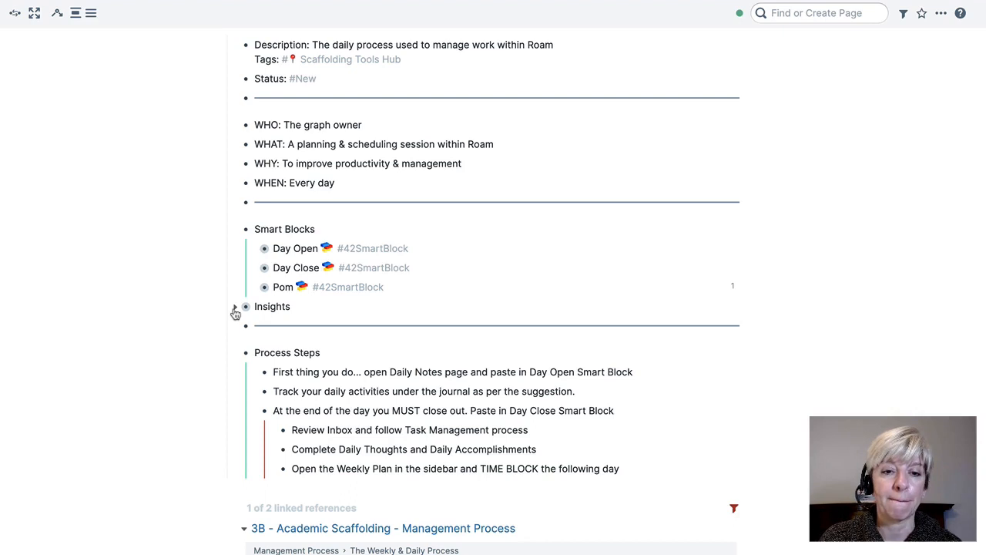
click(235, 308)
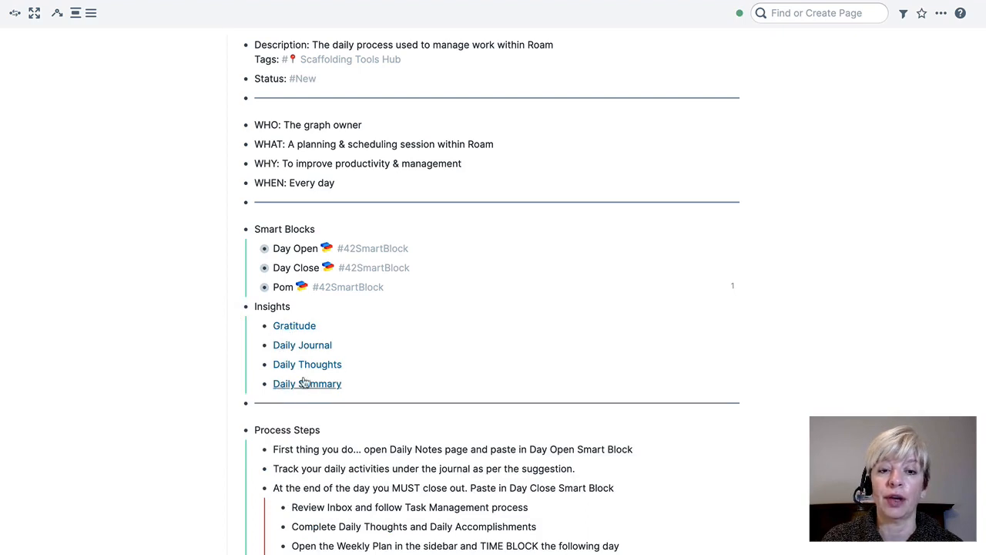
click(239, 310)
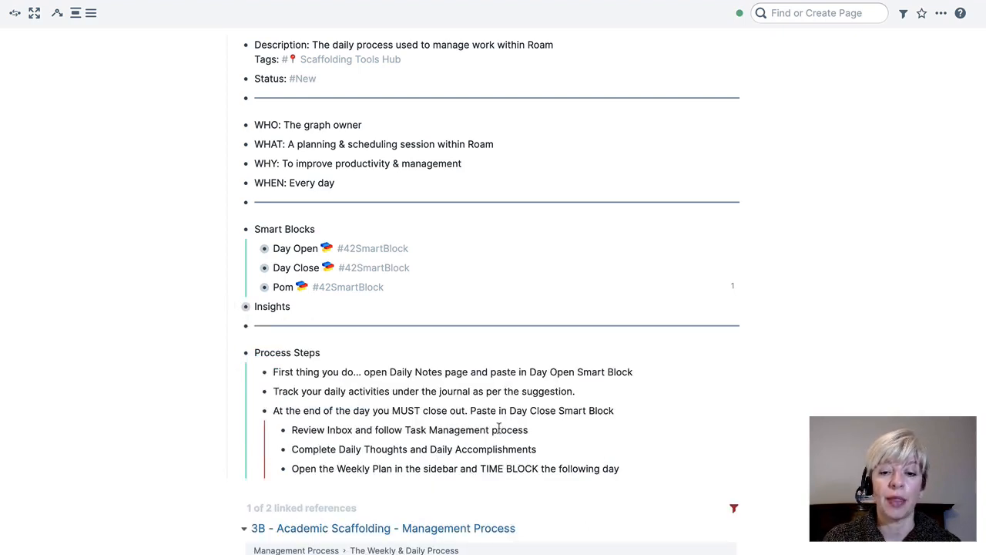
- Search for the X - Daily Process page and open it in the sidebar
scroll(423, 252, up, 2)
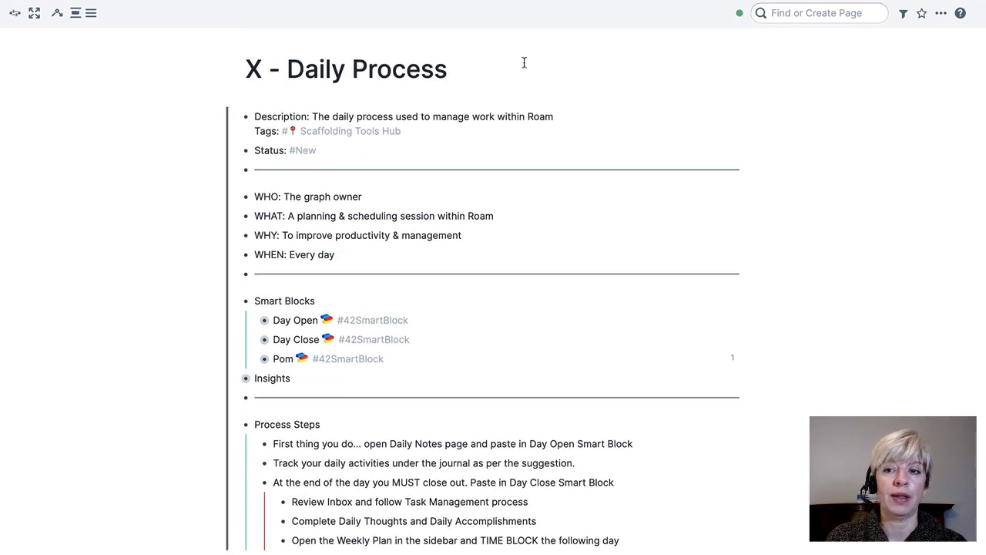
click(787, 13)
text(X)
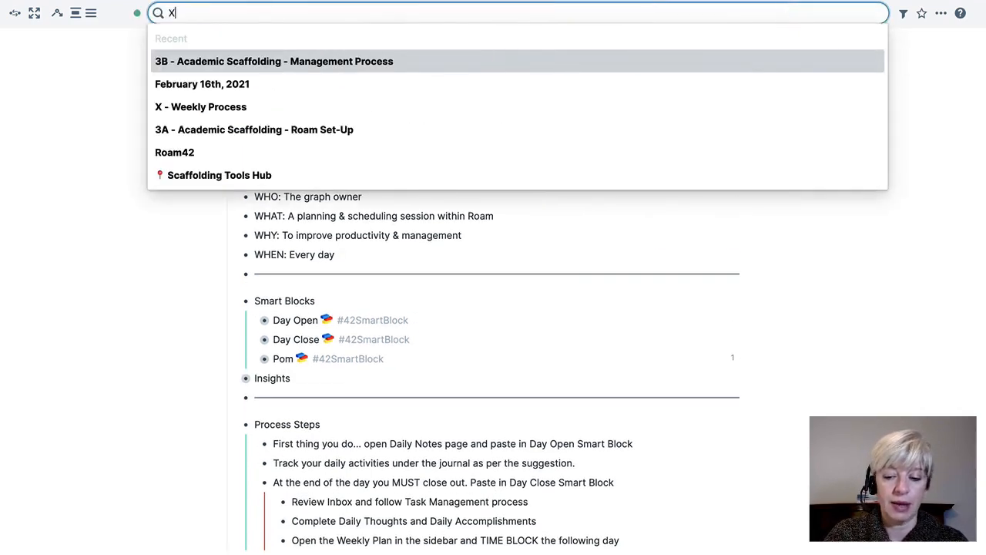
text(-)
key(BackSpace)
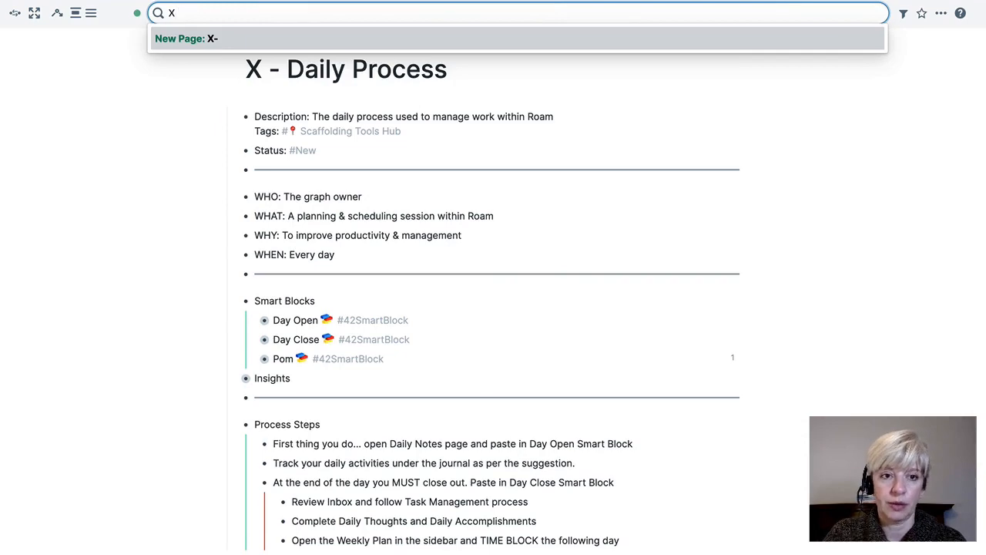
text(- )
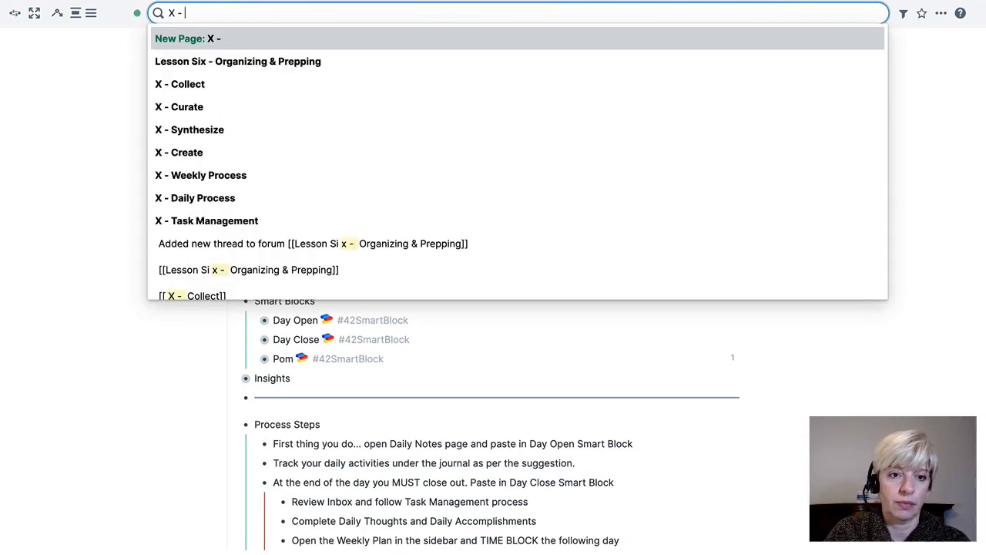
text(Dail)
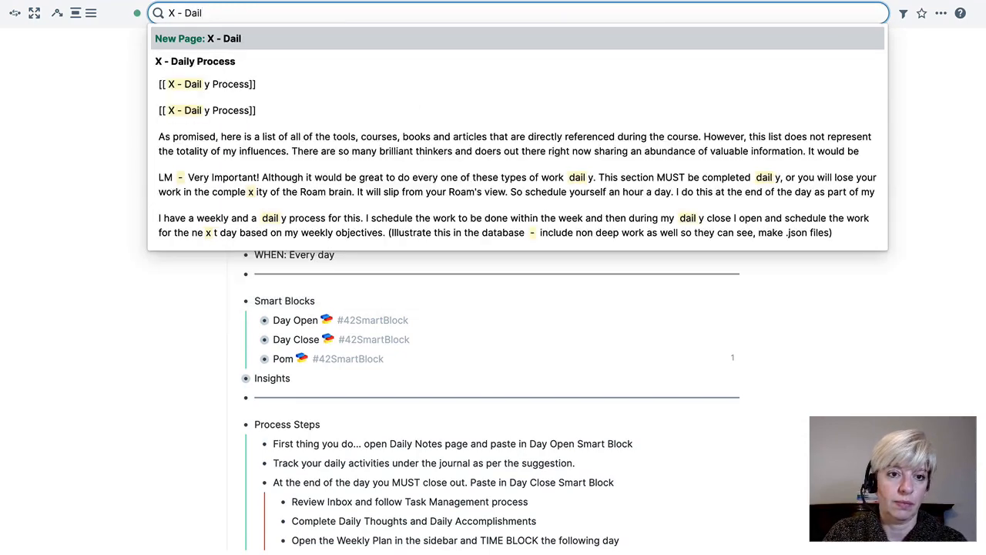
click(208, 64)
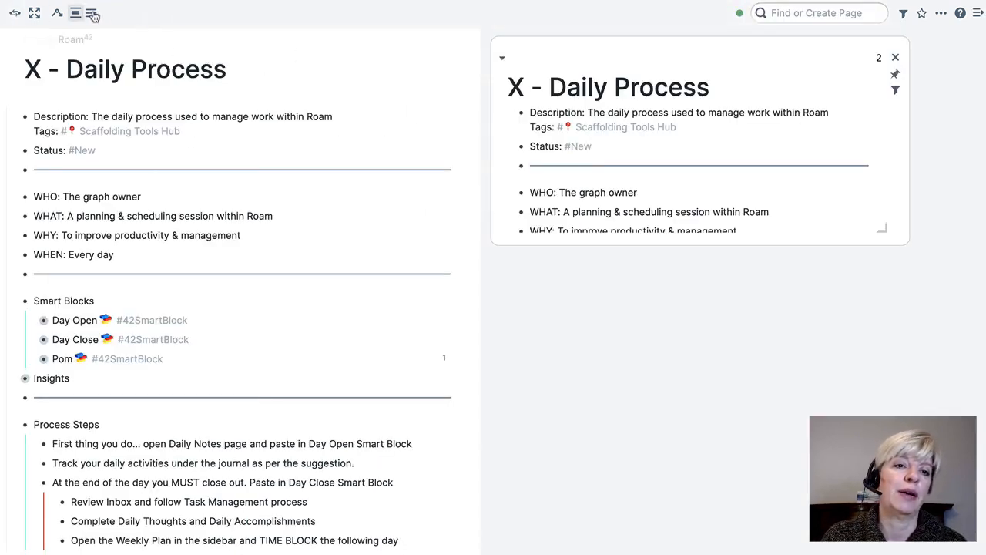
- Go to the February 12th, 2021 daily note and enlarge the X - Daily Process sidebar pane to show its Process Steps
mouse_move(76, 14)
click(41, 78)
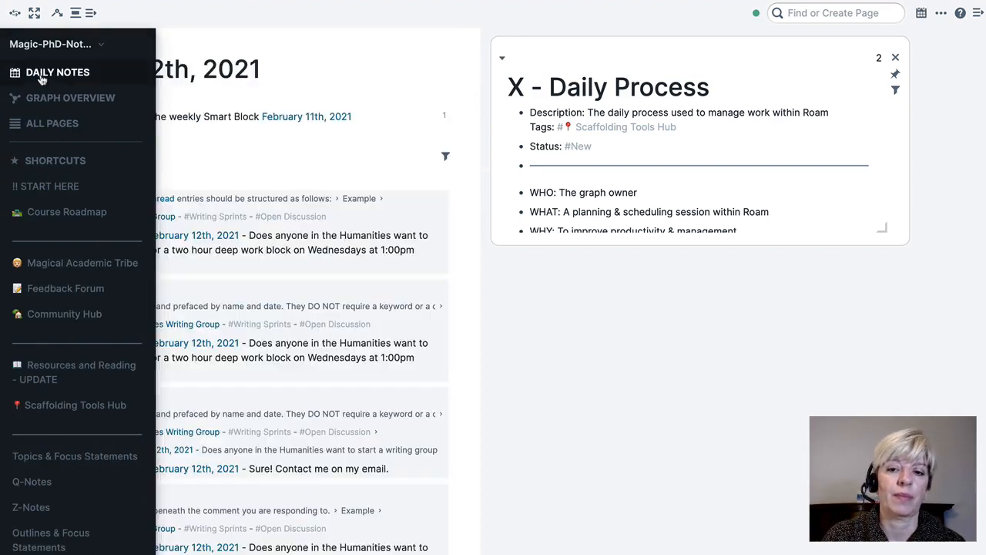
drag(883, 236, 875, 554)
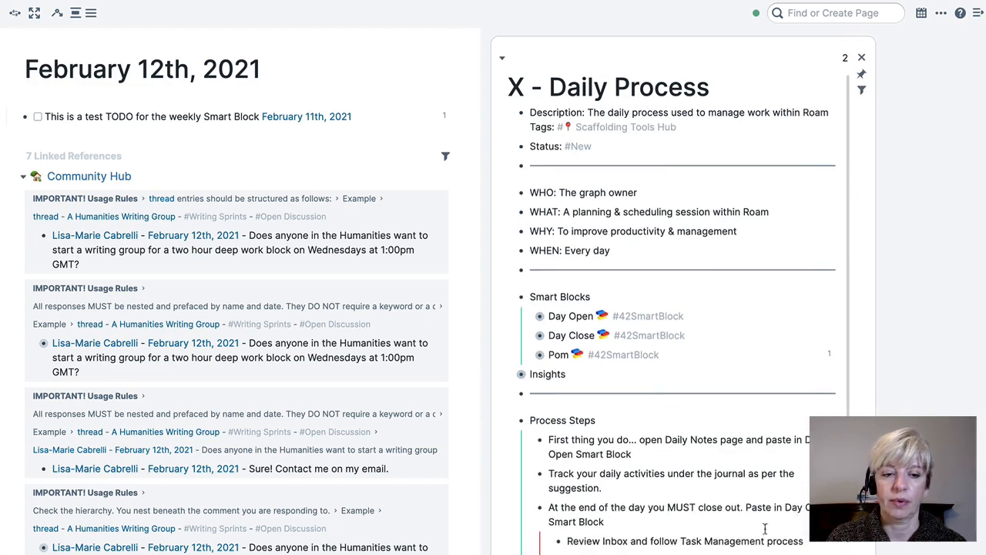
scroll(730, 500, down, 1)
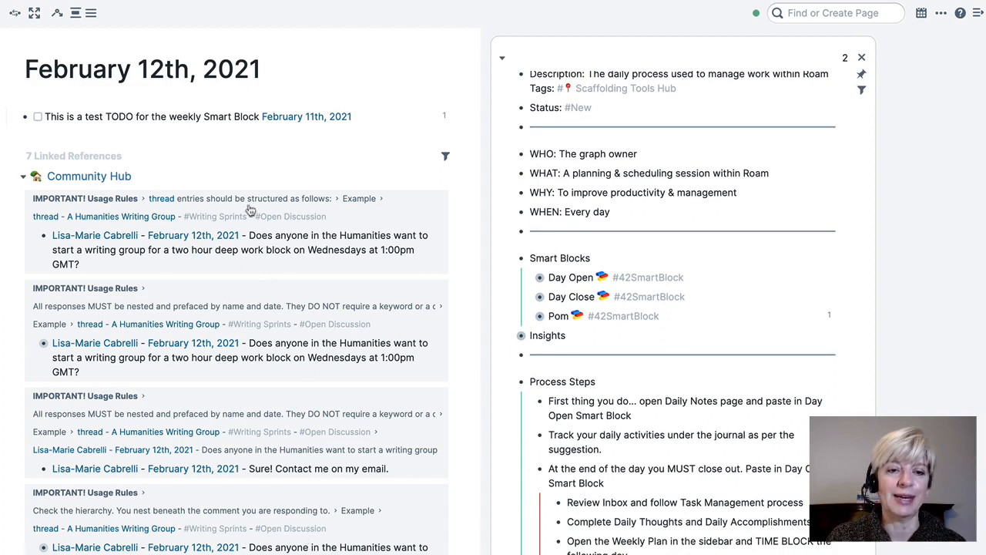
- Insert the Day Open SmartBlock in a new block below the test TODO on the February 12th, 2021 page
click(376, 114)
key(Return)
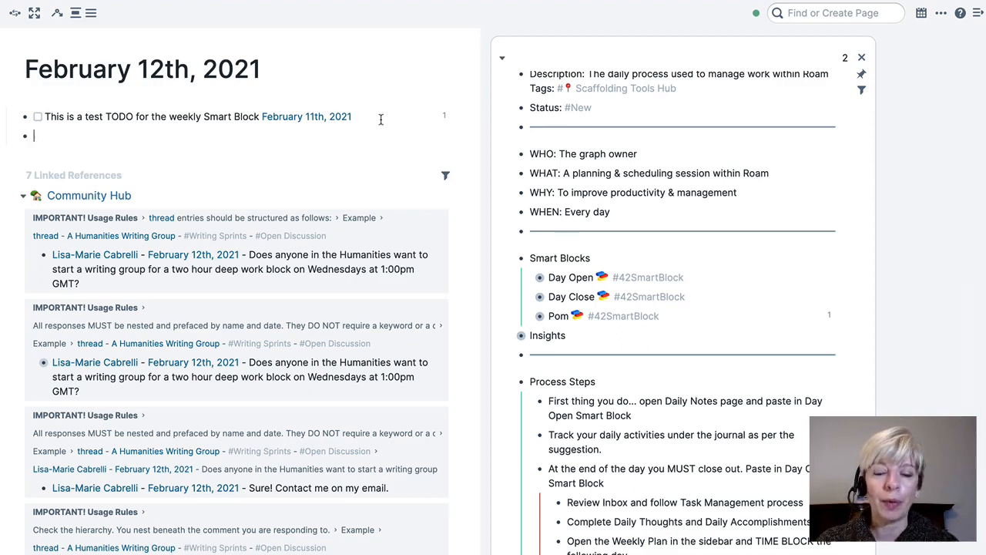
text(jj)
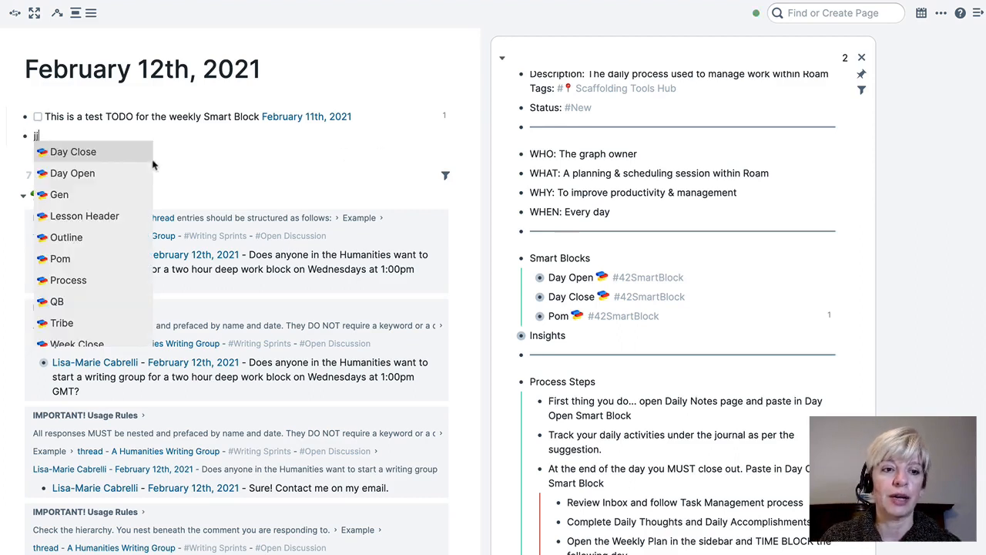
click(94, 177)
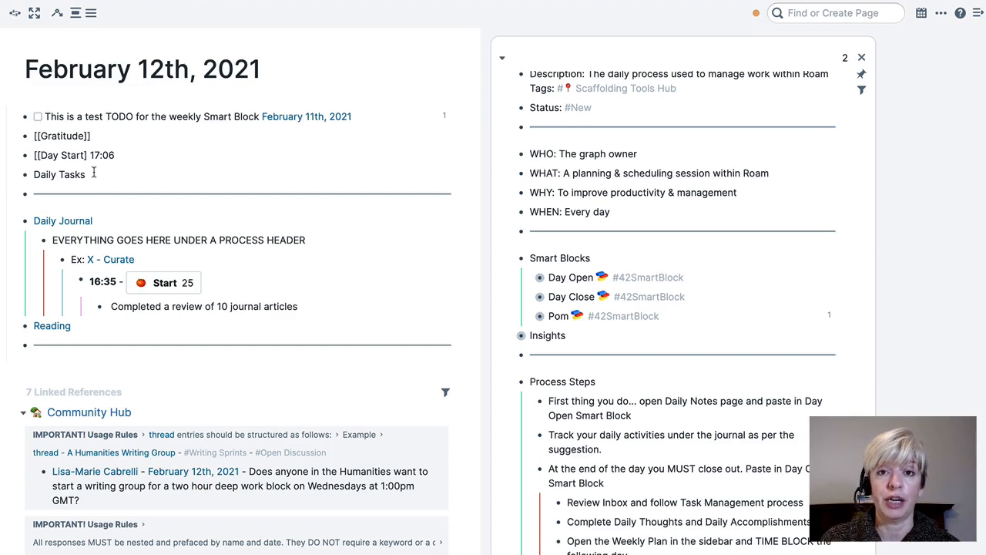
- Delete the test TODO block for the weekly Smart Block above Gratitude
click(379, 117)
drag(392, 117, 68, 93)
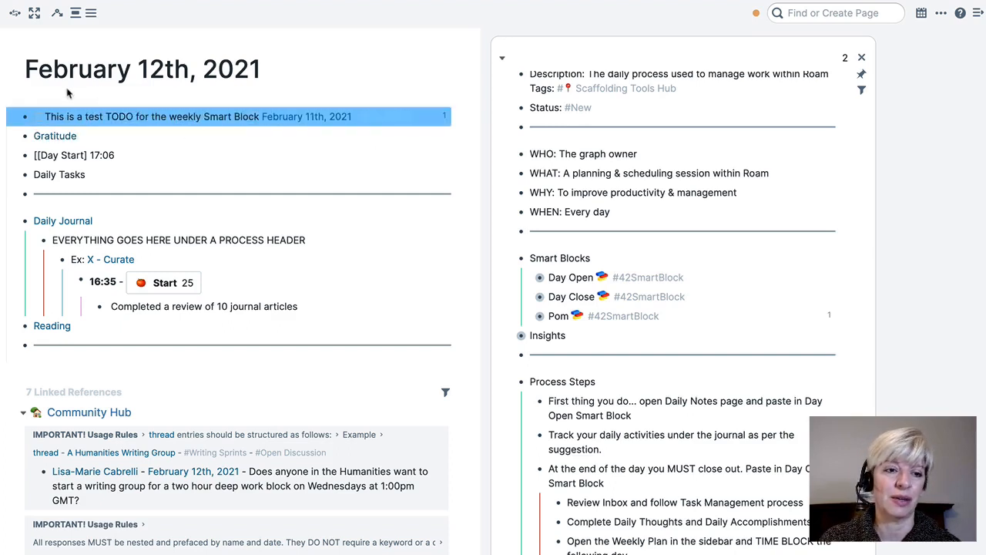
key(BackSpace)
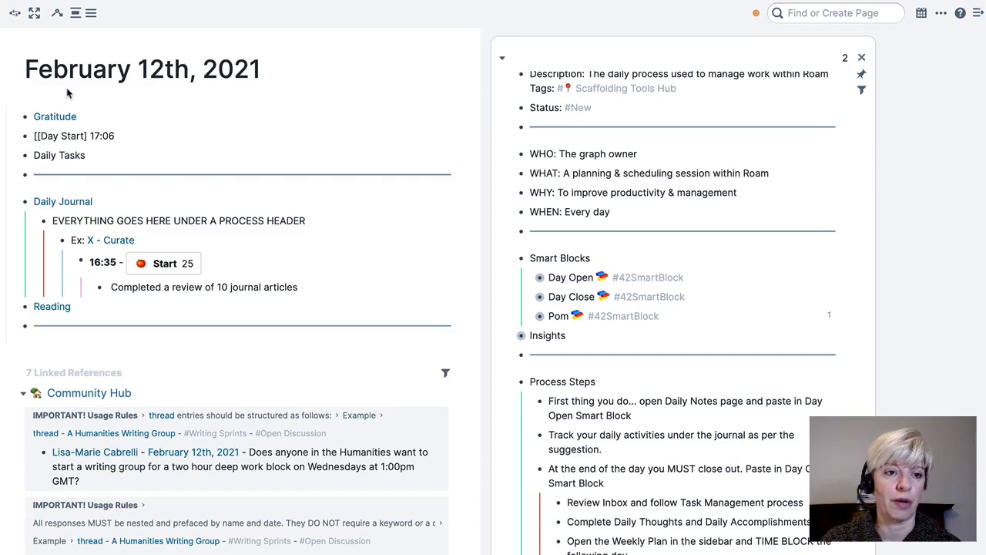
- Nest two blocks under Gratitude reading "I am thankful for this" and "And I am thankful for this"
click(155, 118)
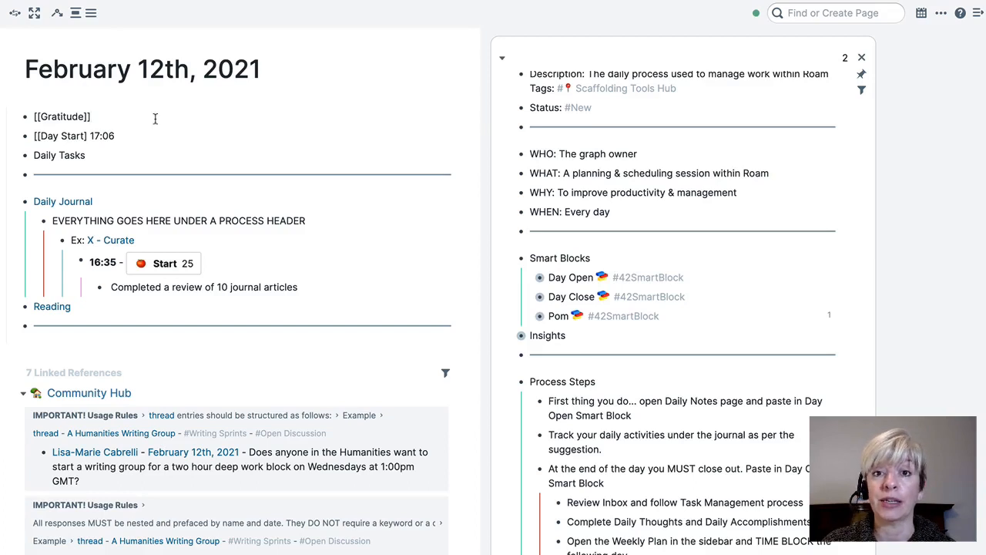
key(Return)
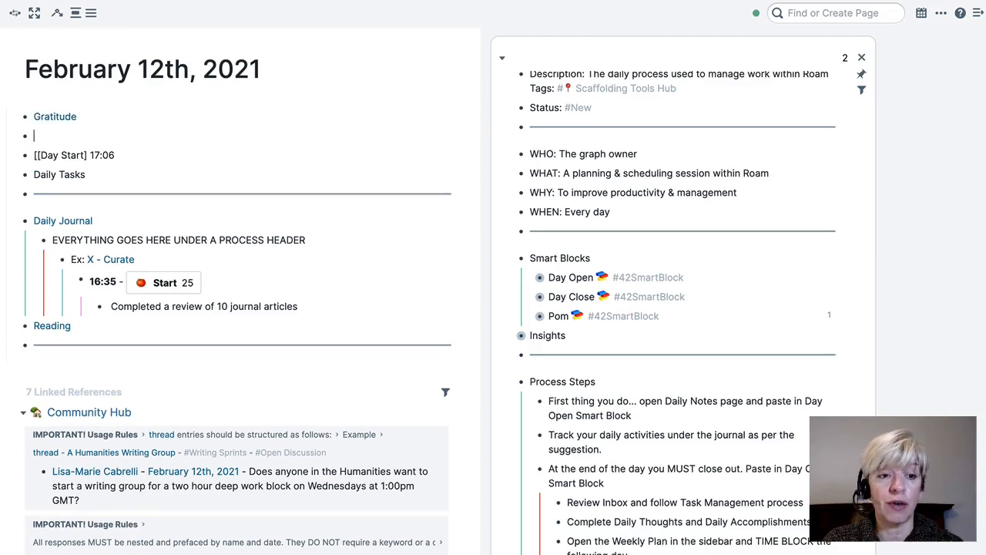
key(Tab)
text(I am thankful)
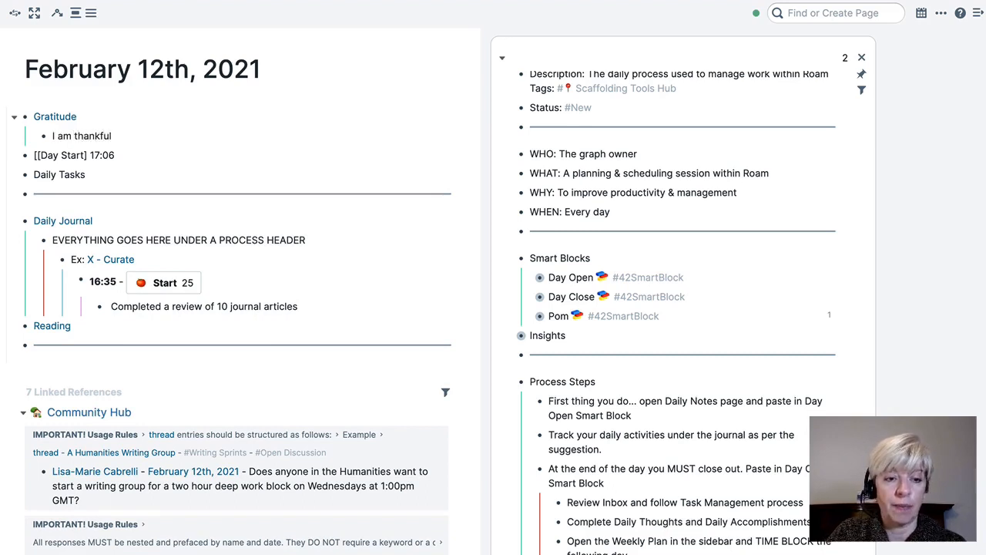
text( for this)
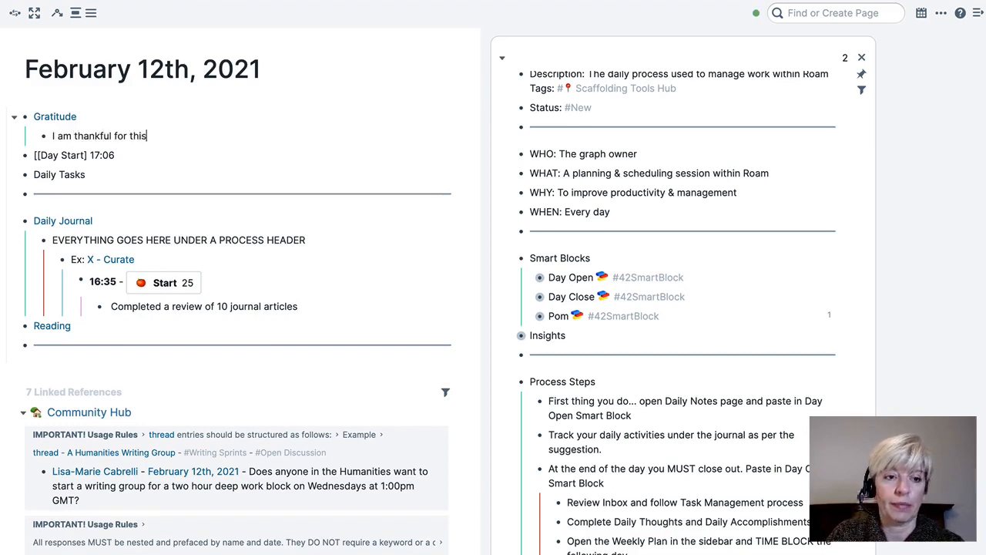
key(Return)
text(And I am )
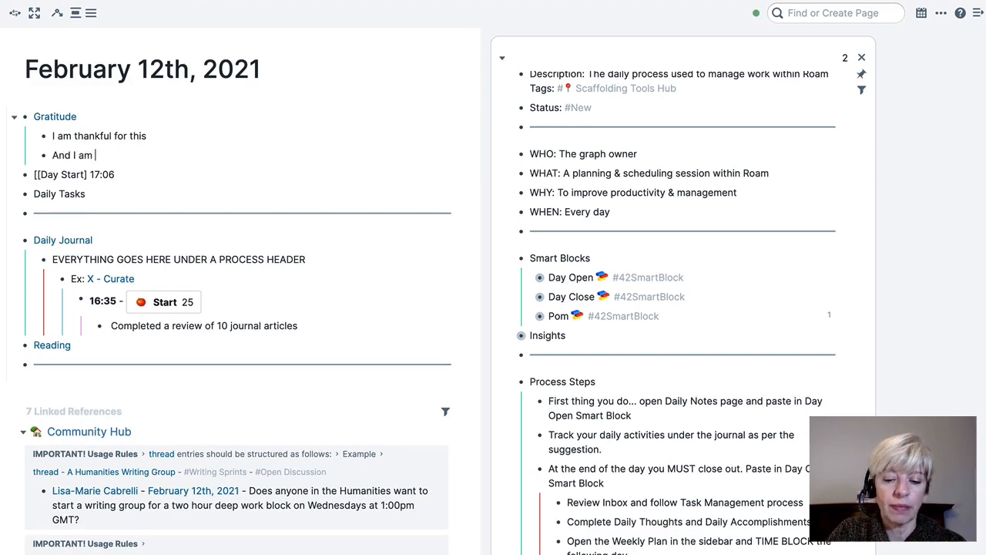
text(thankful f)
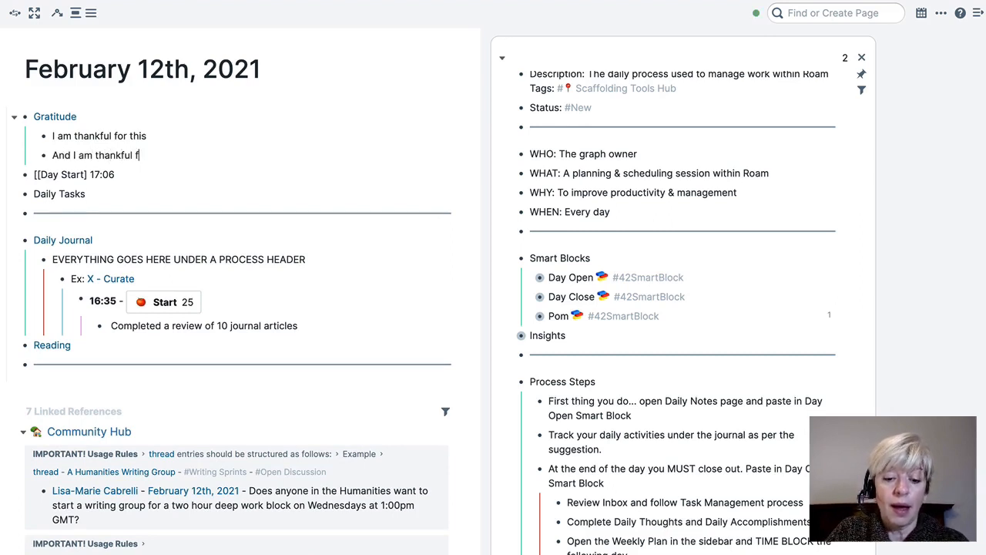
text(or this)
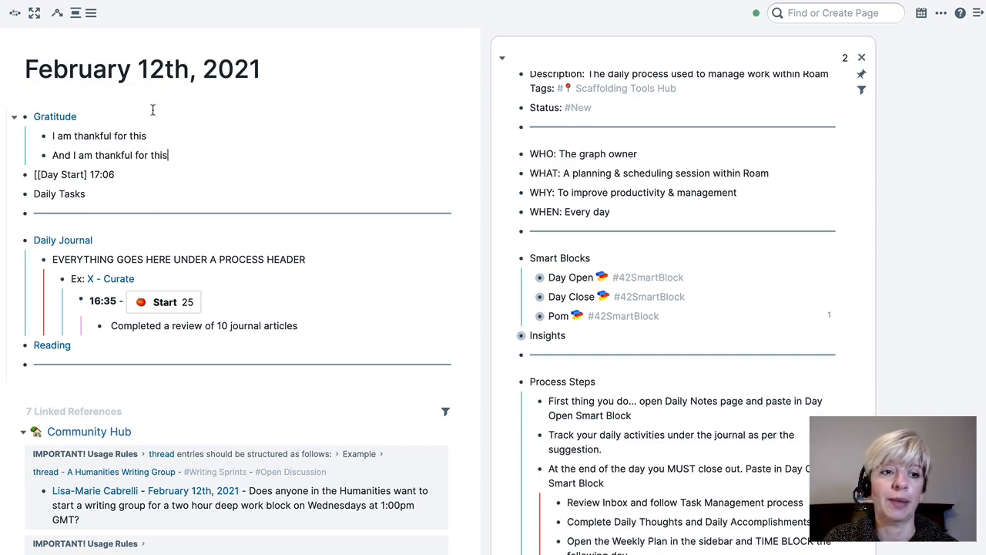
- Open the Gratitude page and filter its linked references to exclude X - Daily Process
click(54, 118)
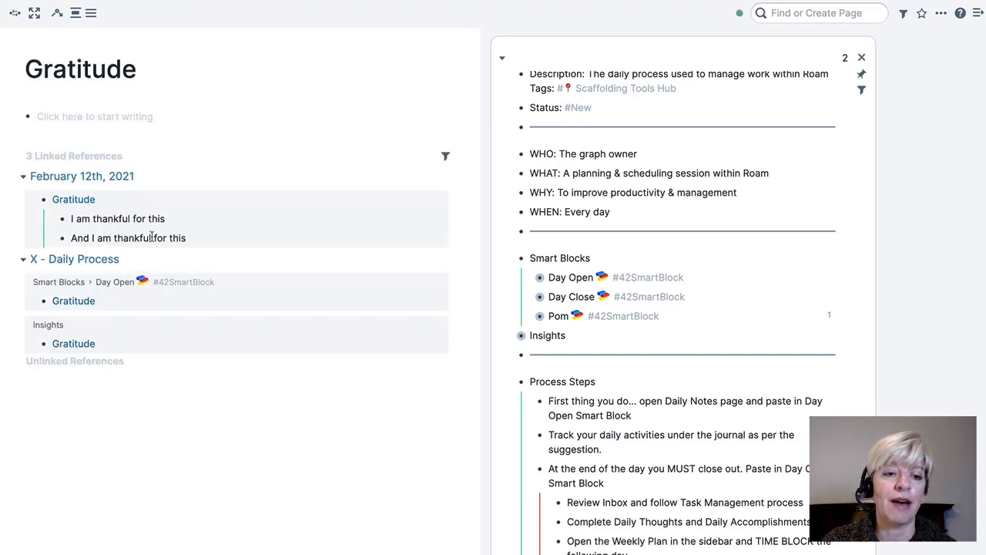
click(445, 156)
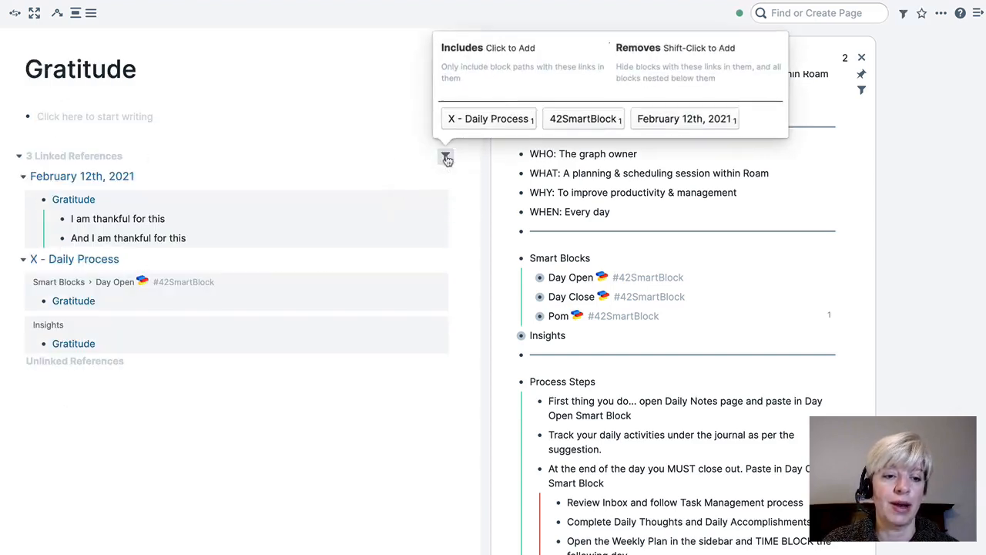
shift+click(467, 121)
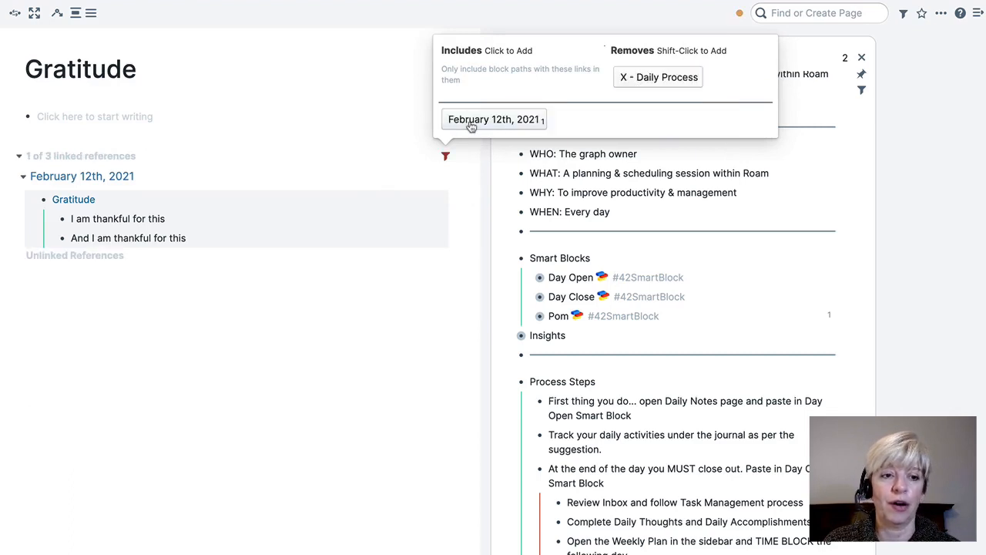
click(328, 325)
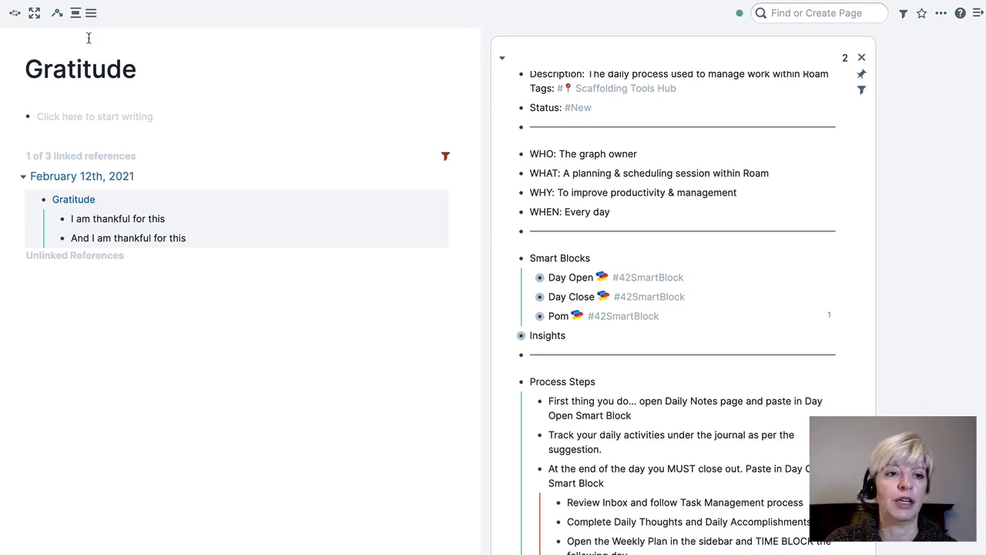
- Return to the February 12th, 2021 page and add the missing closing bracket to the Day Start page link
click(5, 19)
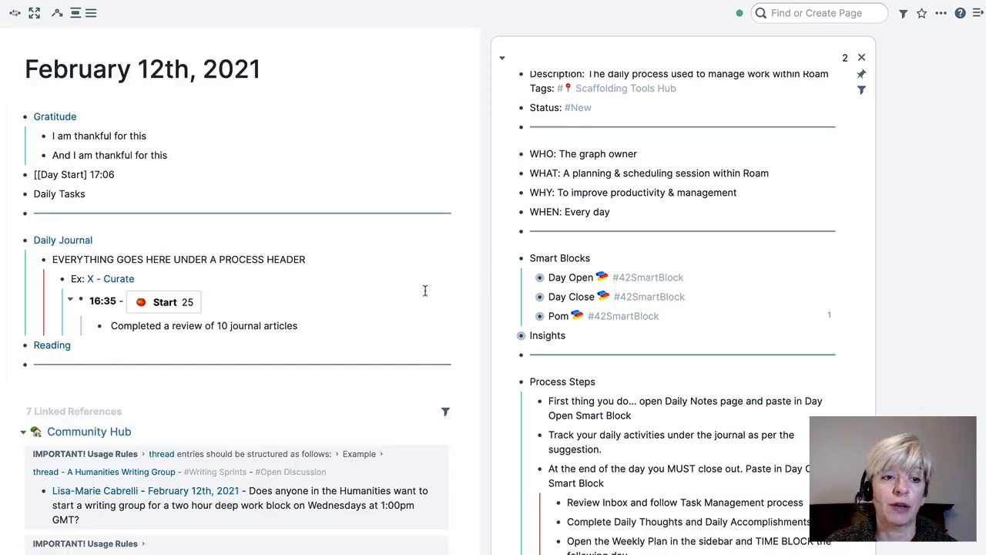
click(87, 174)
text(])
click(139, 189)
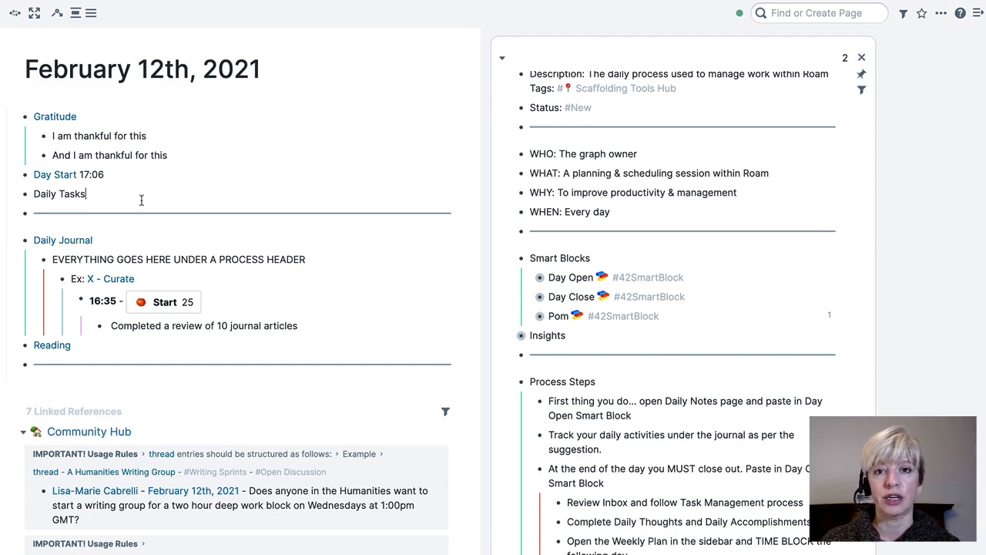
click(141, 200)
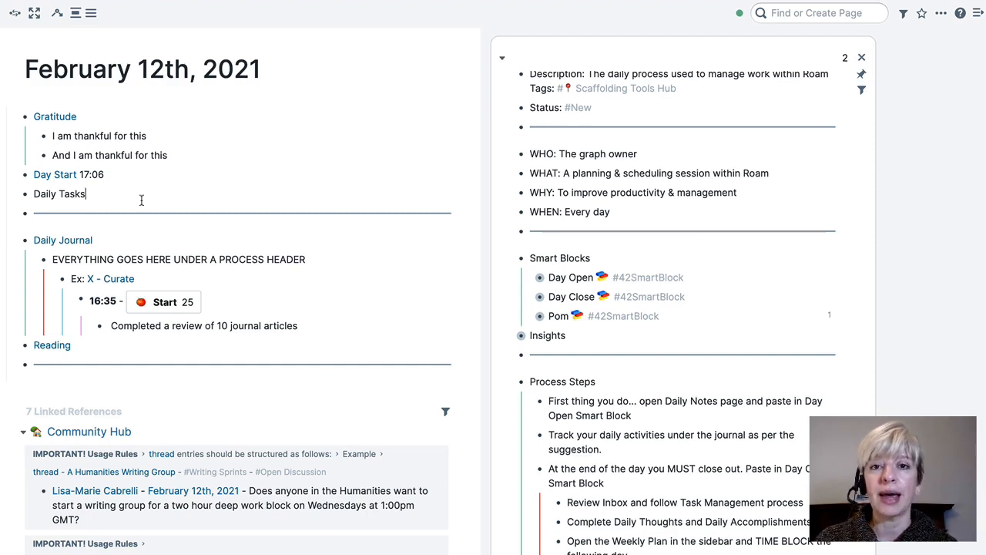
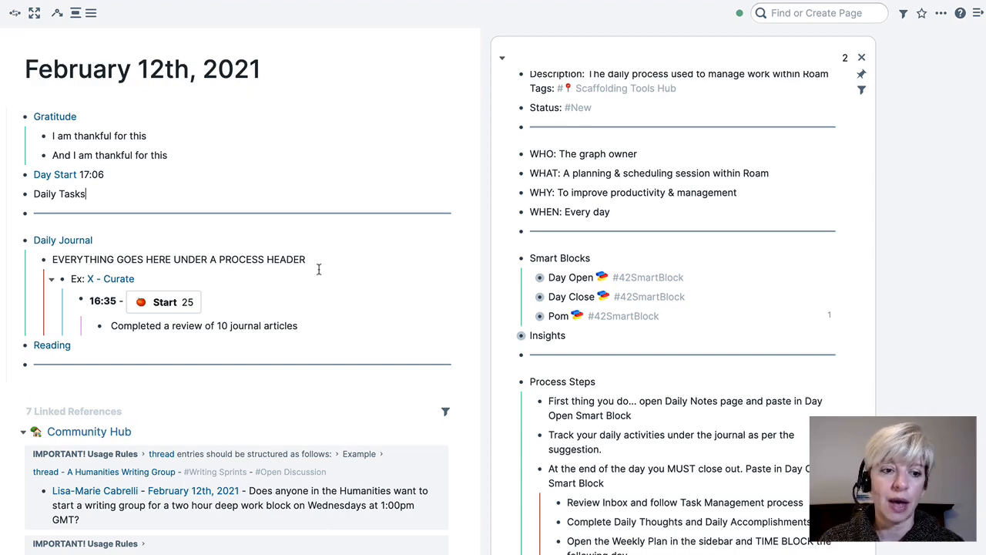
- Add a block directly under Daily Journal reading "I had breakfast early and I think I will do that tomorrow. It gave me more energy."
click(312, 329)
key(Return)
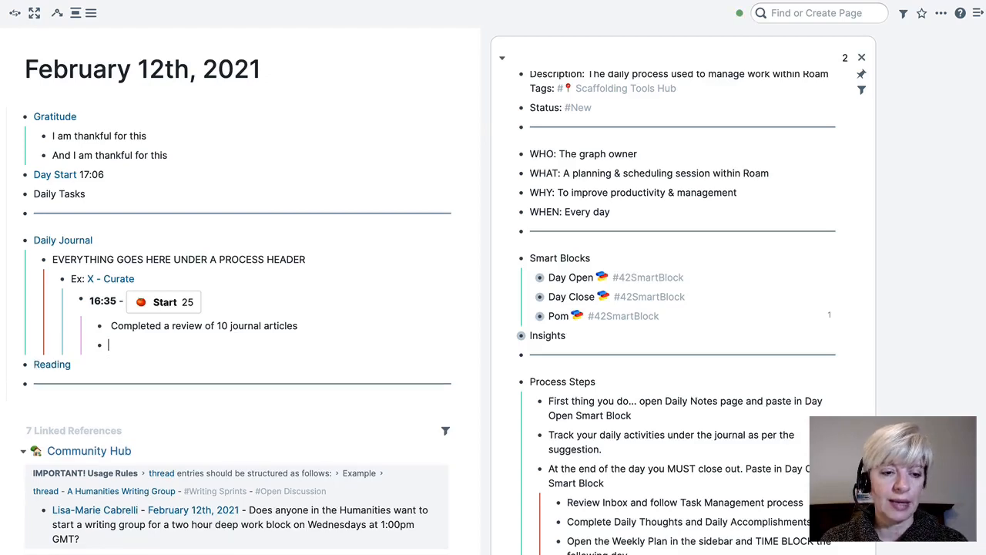
key(shift+Tab)
key(shift+Tab)
key(shift+Tab)
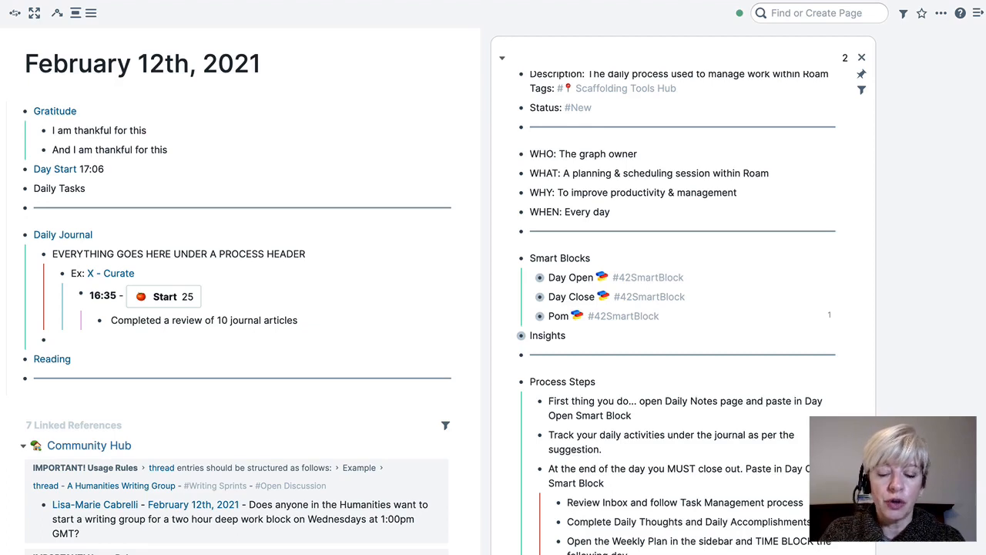
text(I)
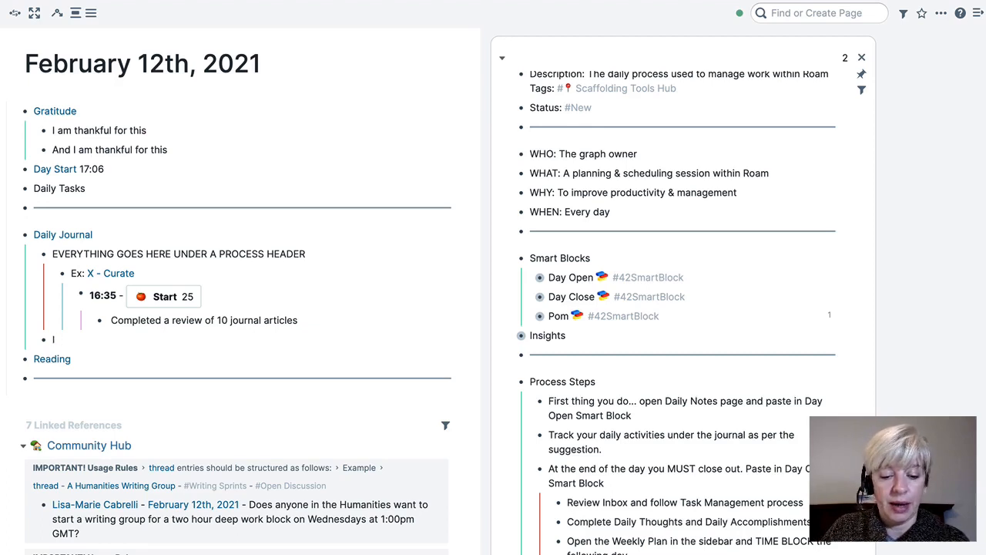
text( had break)
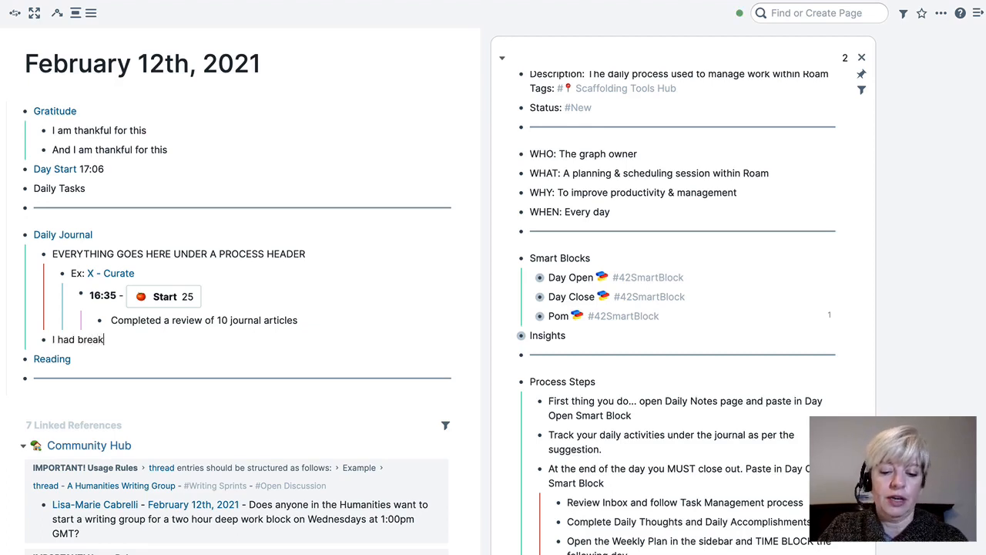
text(sfat ealry)
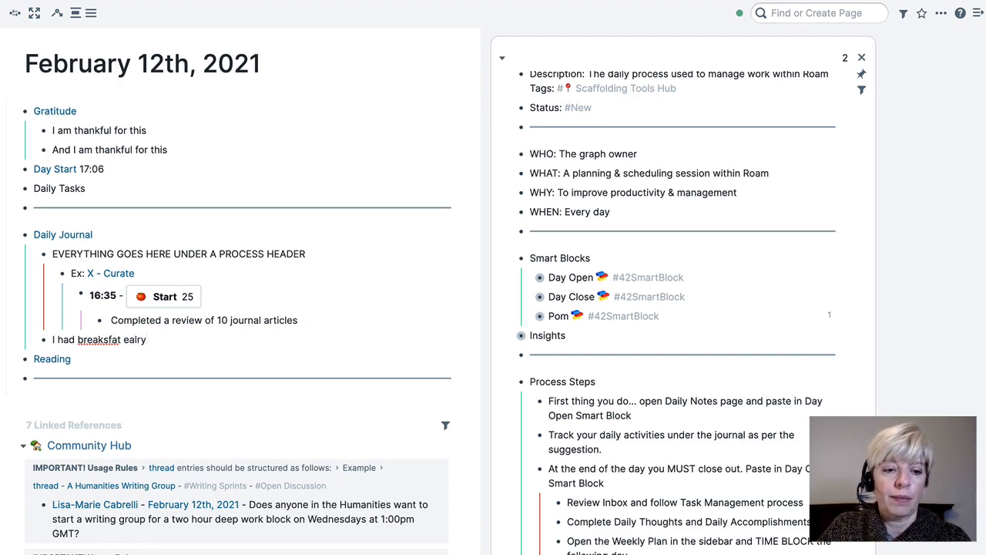
key(BackSpace)
key(BackSpace)
key(BackSpace)
key(BackSpace)
key(BackSpace)
key(BackSpace)
key(BackSpace)
key(BackSpace)
key(BackSpace)
key(BackSpace)
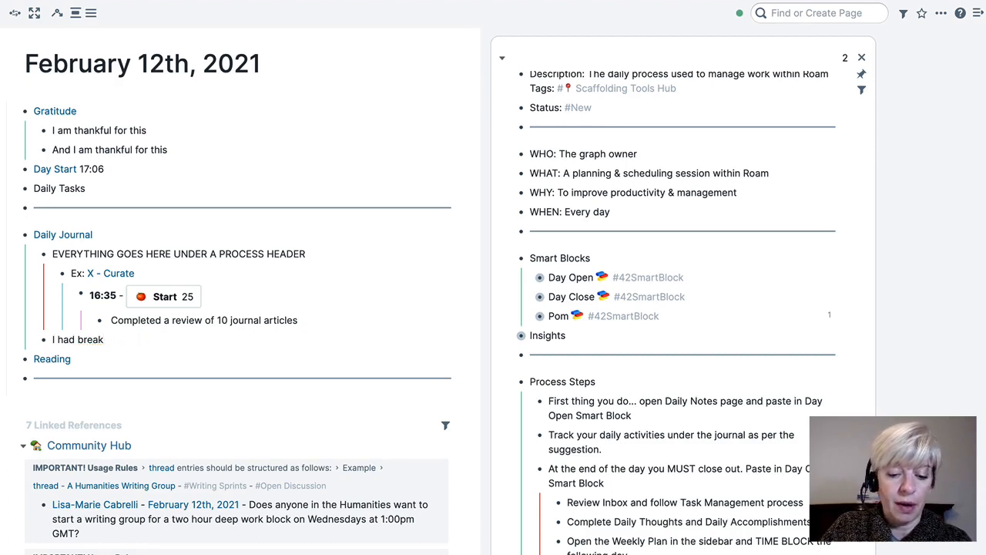
text(fast ear)
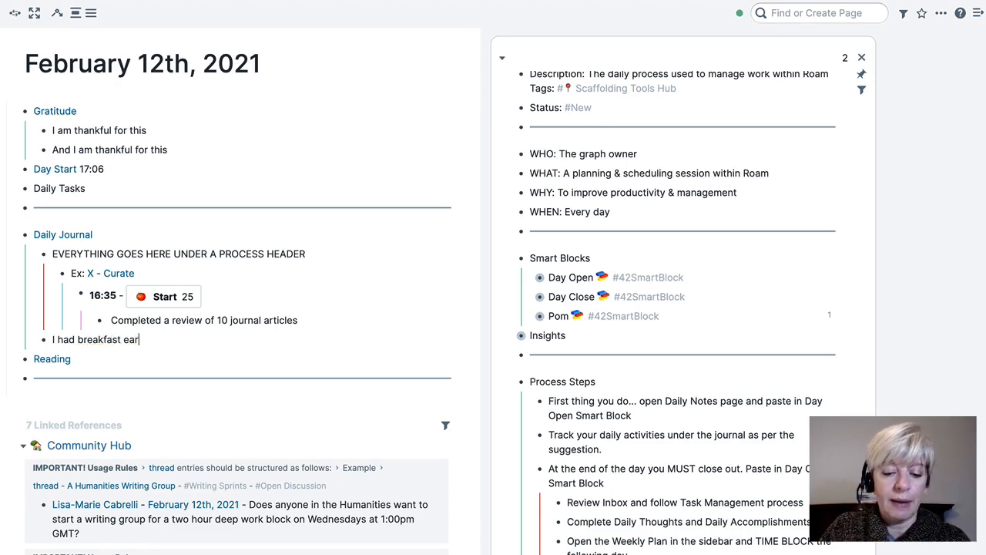
text(ly and I )
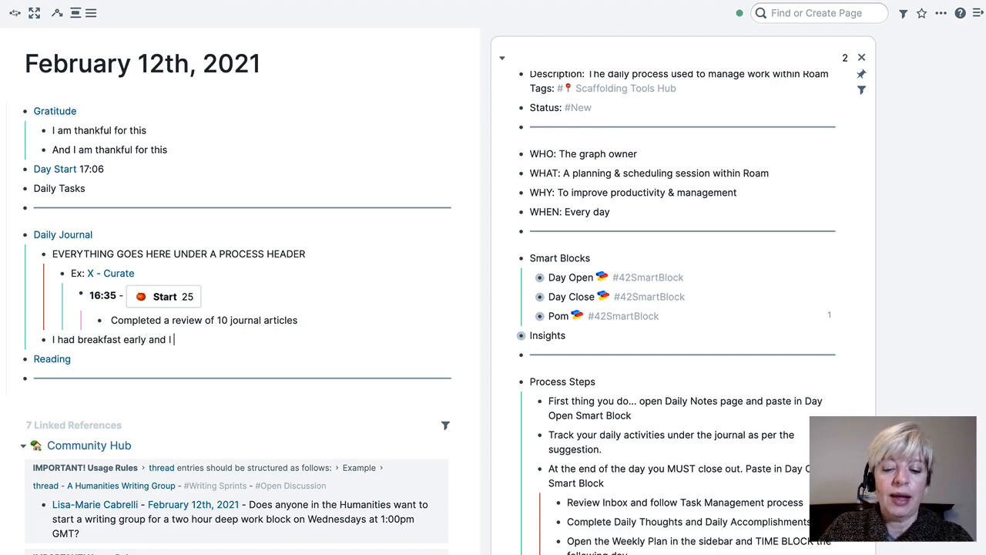
text(think I will d)
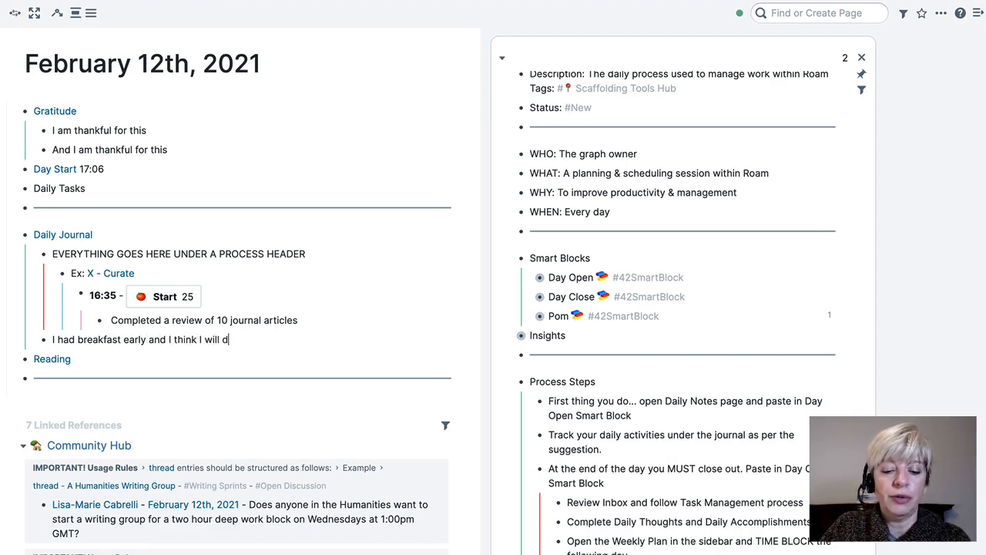
text(o that tomorrow. )
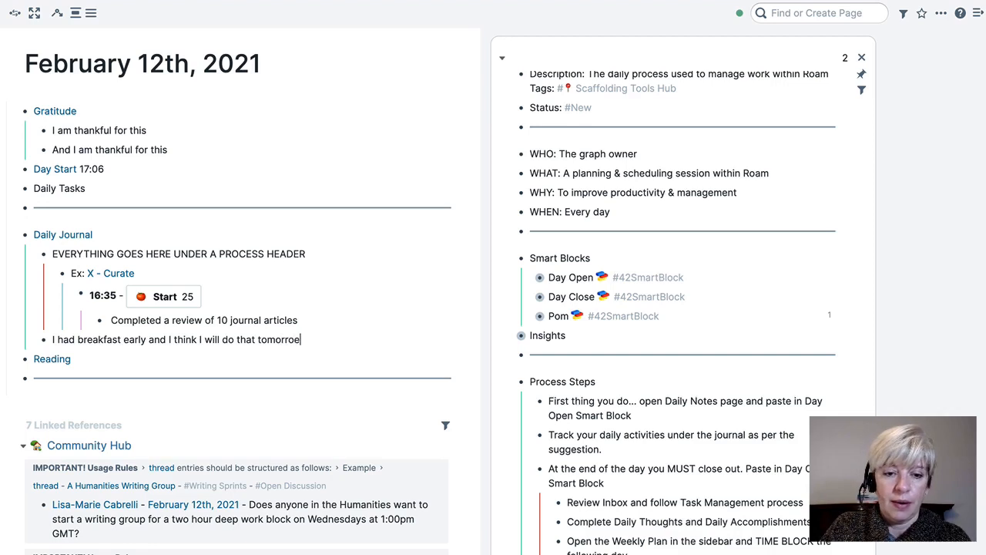
text(It)
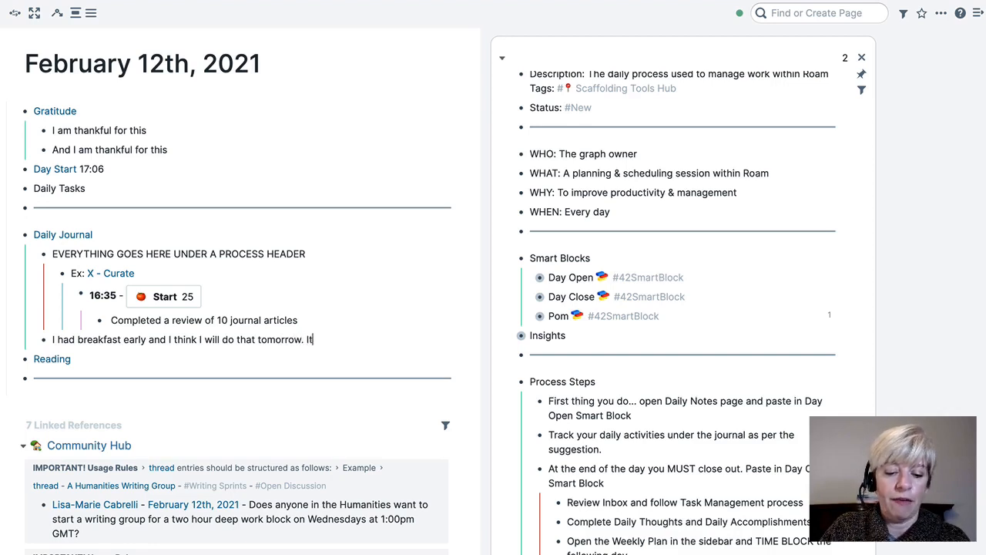
text( gave me more )
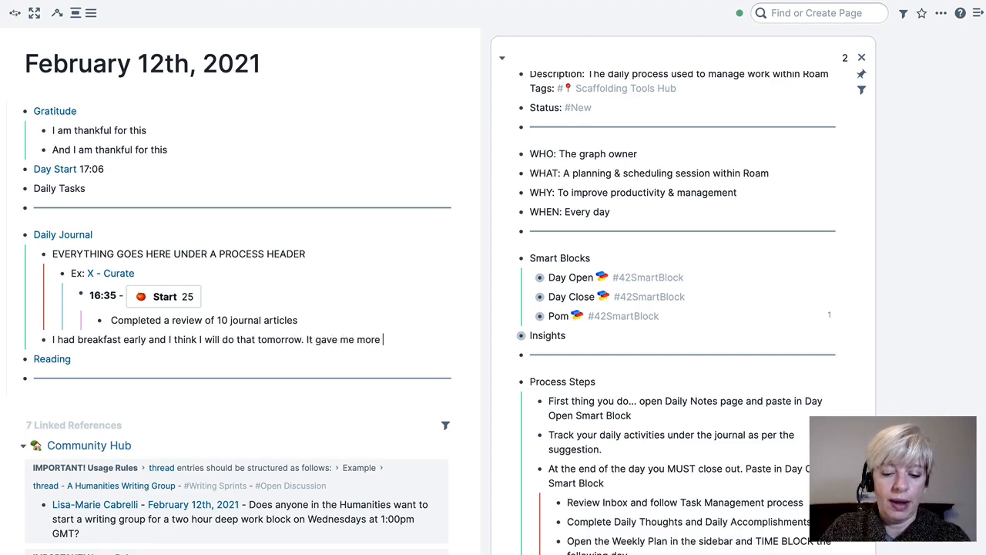
text(energy.)
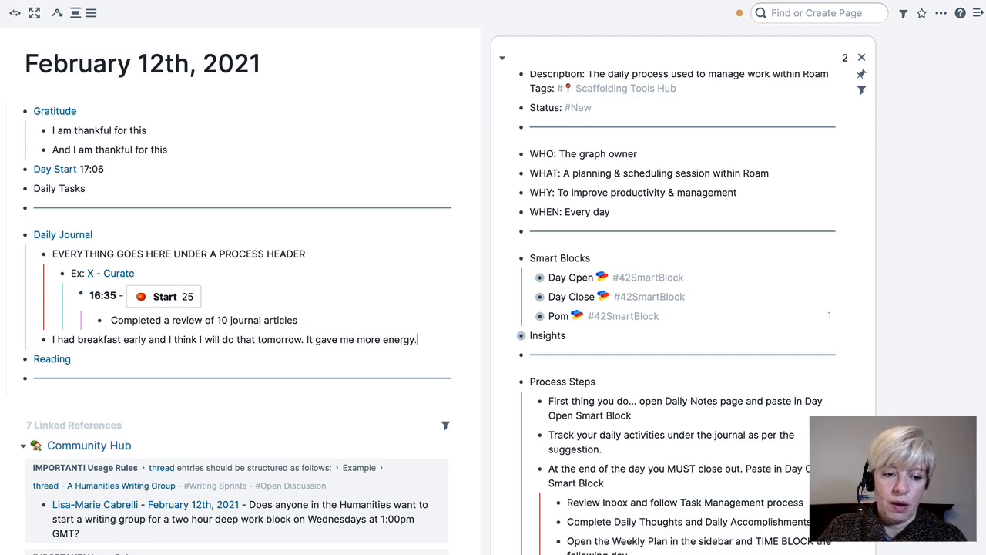
- Add another block under Daily Journal reading "I checked my mail before work because I was expecting a message from my supervisor."
key(Return)
text(I checked)
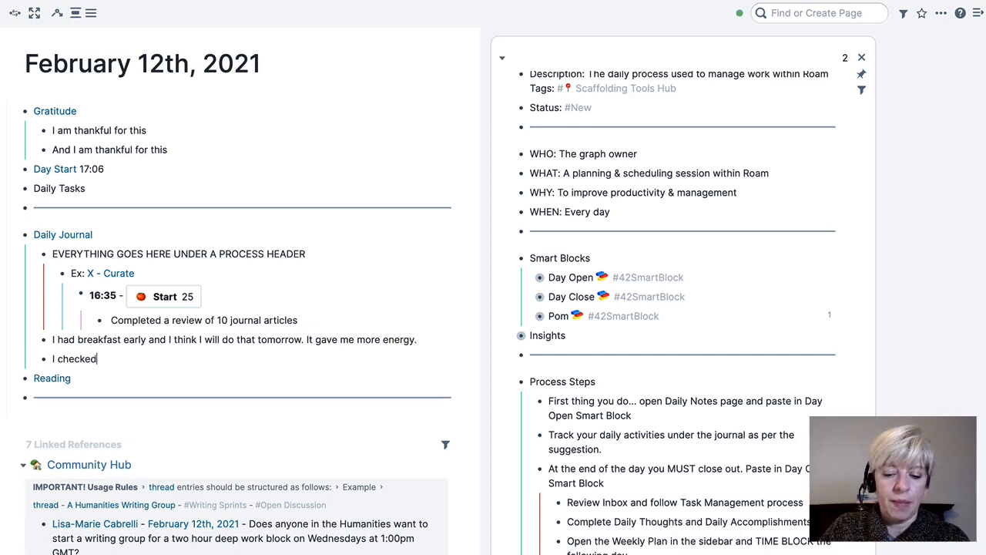
text( my mail befor)
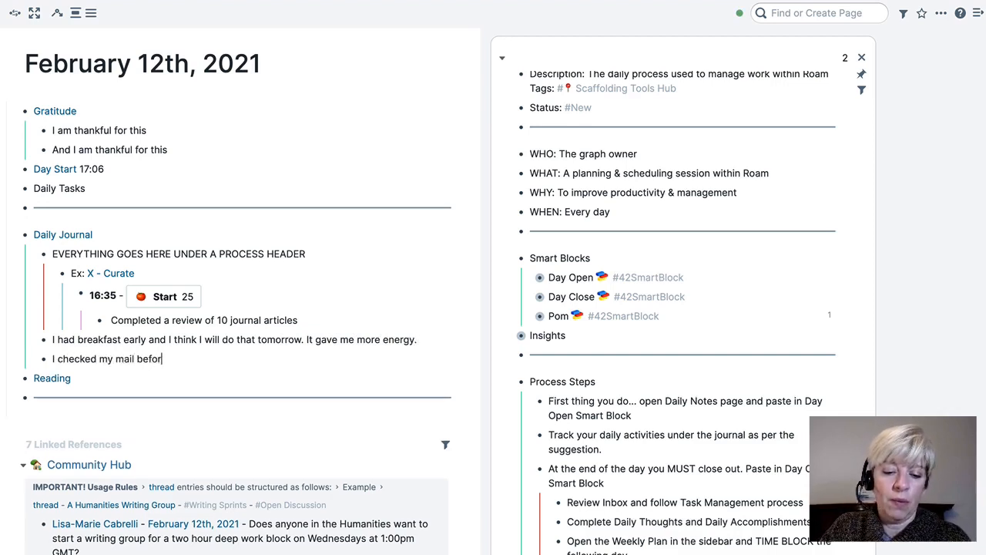
text(e work becasue)
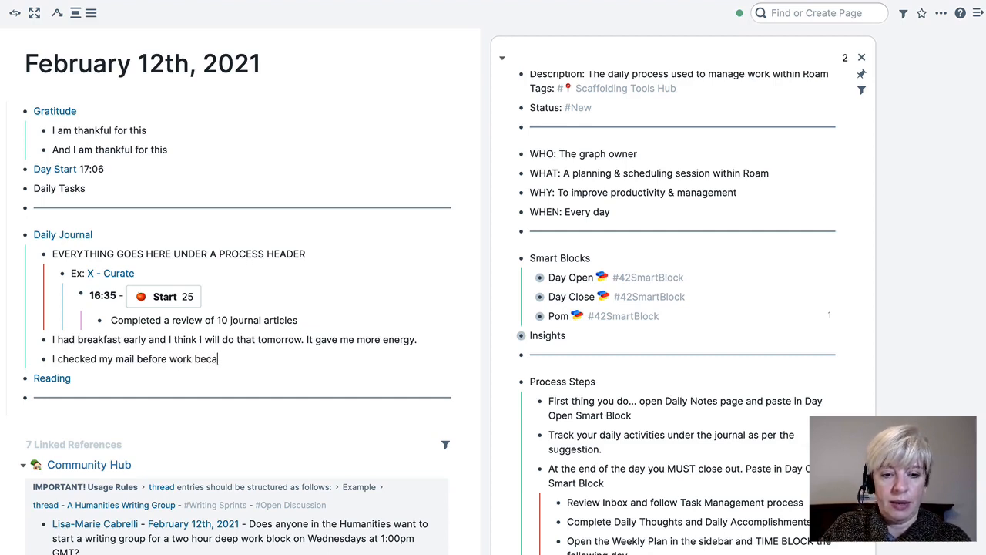
key(BackSpace)
key(BackSpace)
key(BackSpace)
text(use I was e)
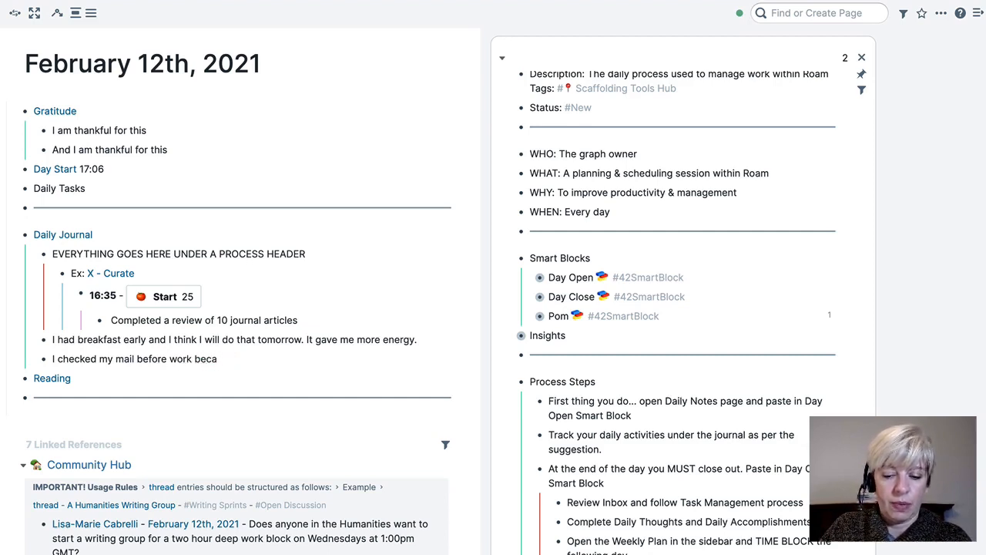
text(xpecting)
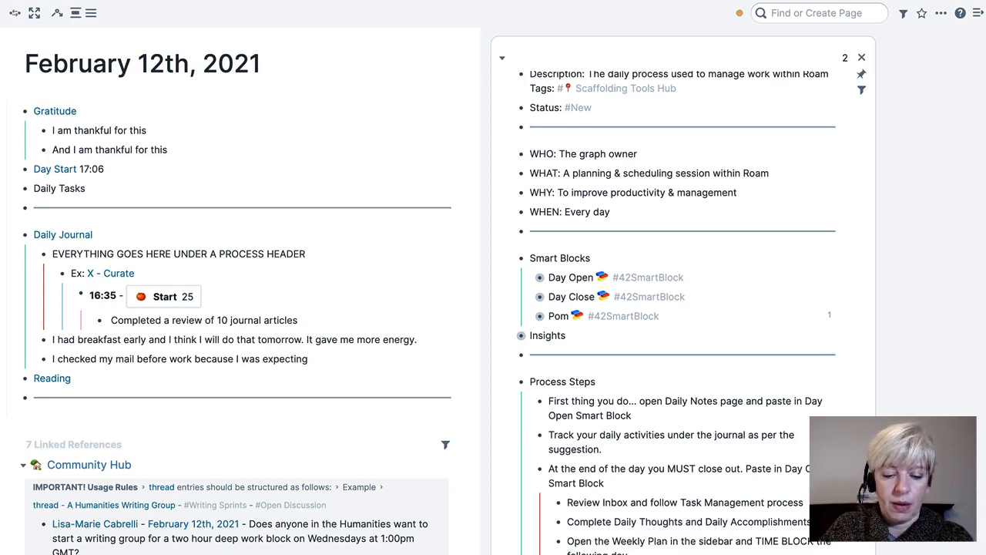
text( a message fr)
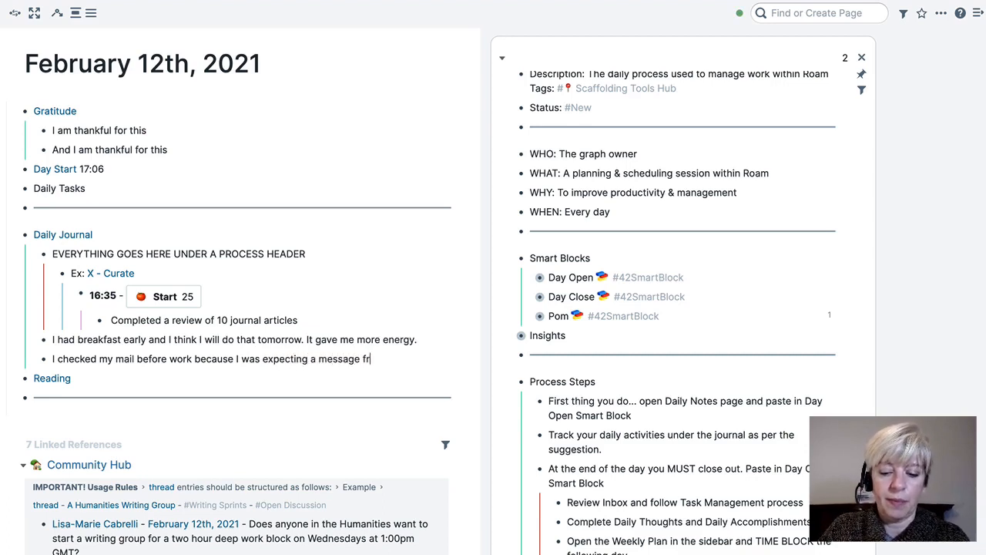
text(om my supervid)
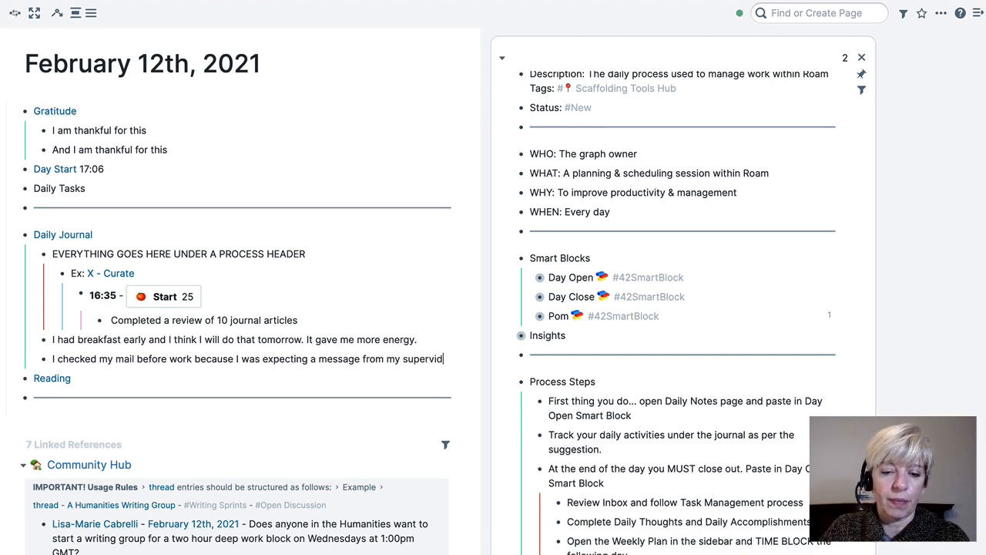
key(BackSpace)
key(BackSpace)
text(isor)
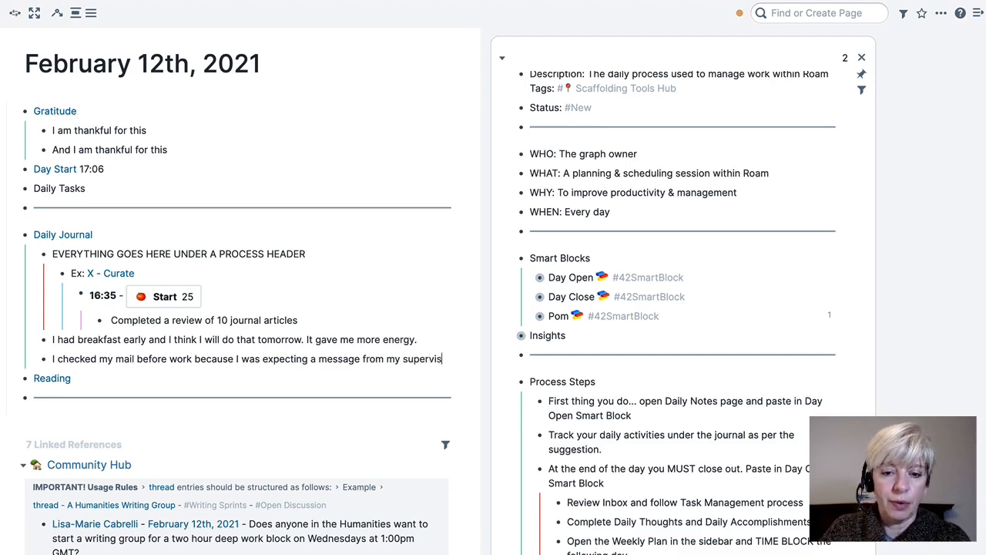
key(BackSpace)
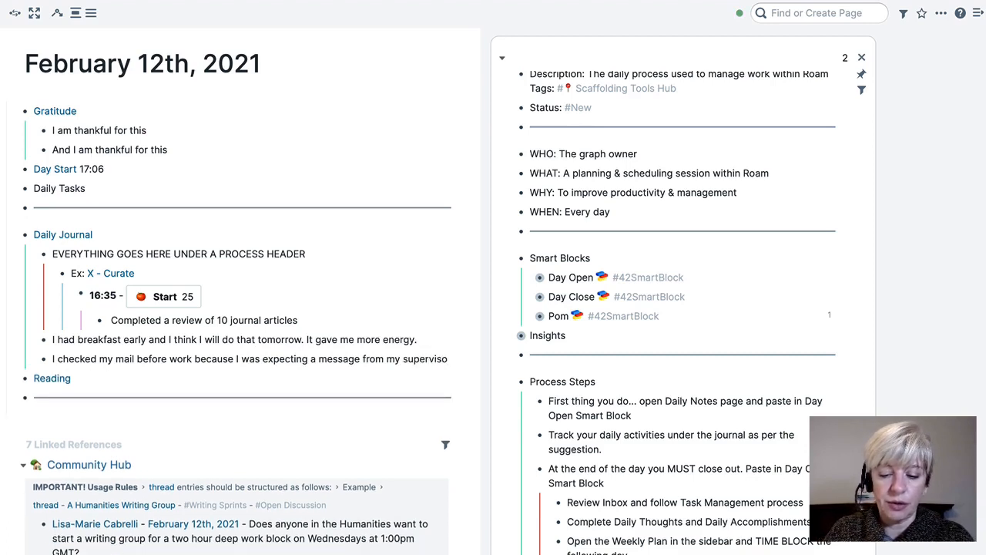
text(r)
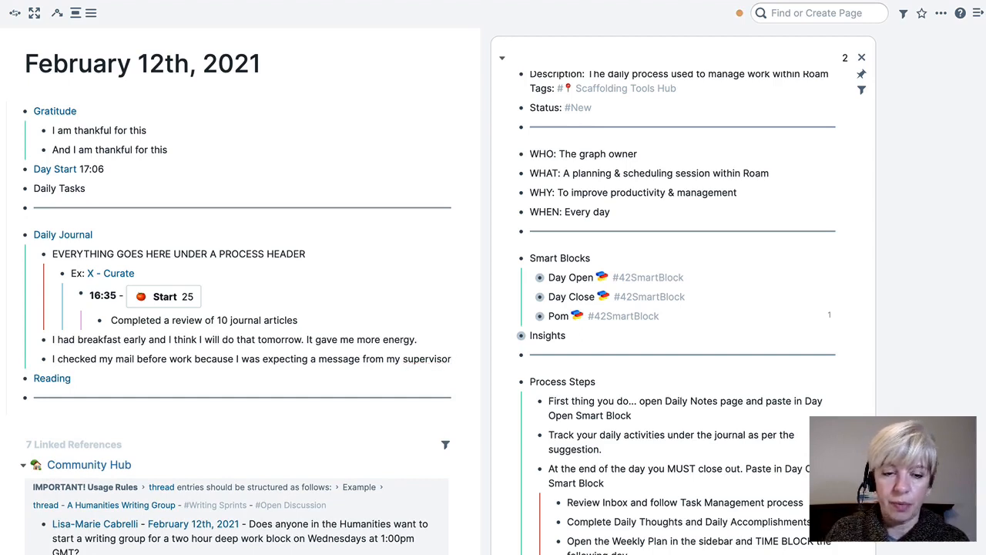
text(.)
- Add a process header block linking to the X - Curate page below the supervisor message entry
key(Return)
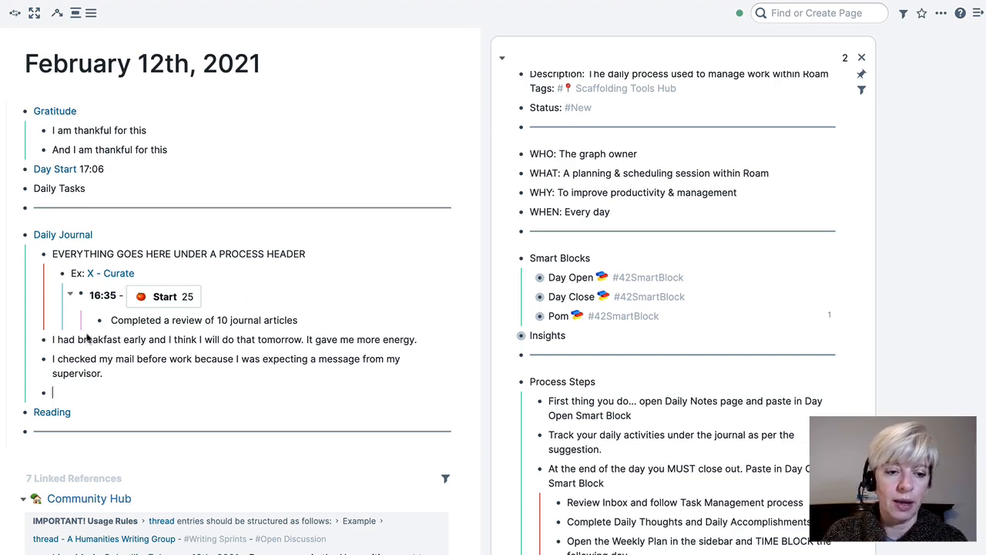
text([[)
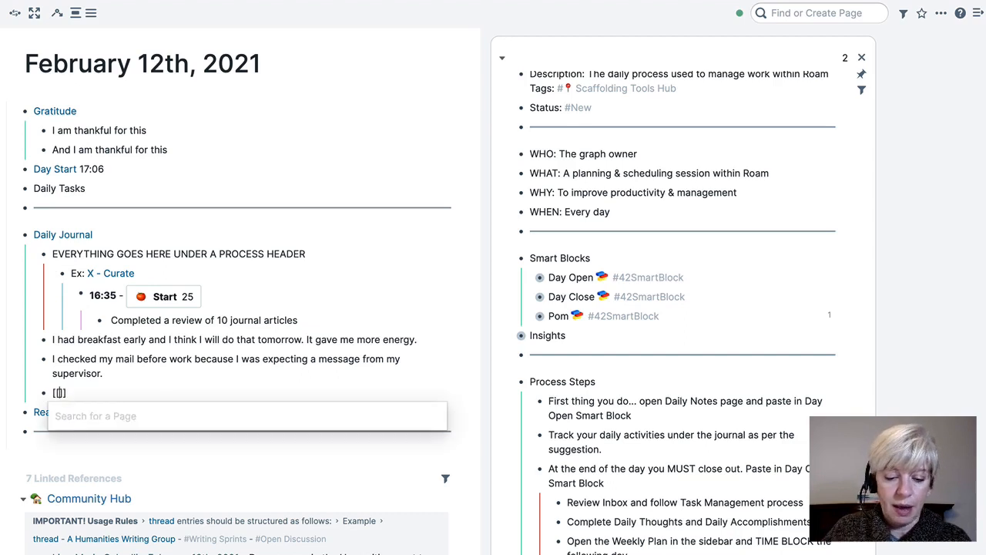
text(X -)
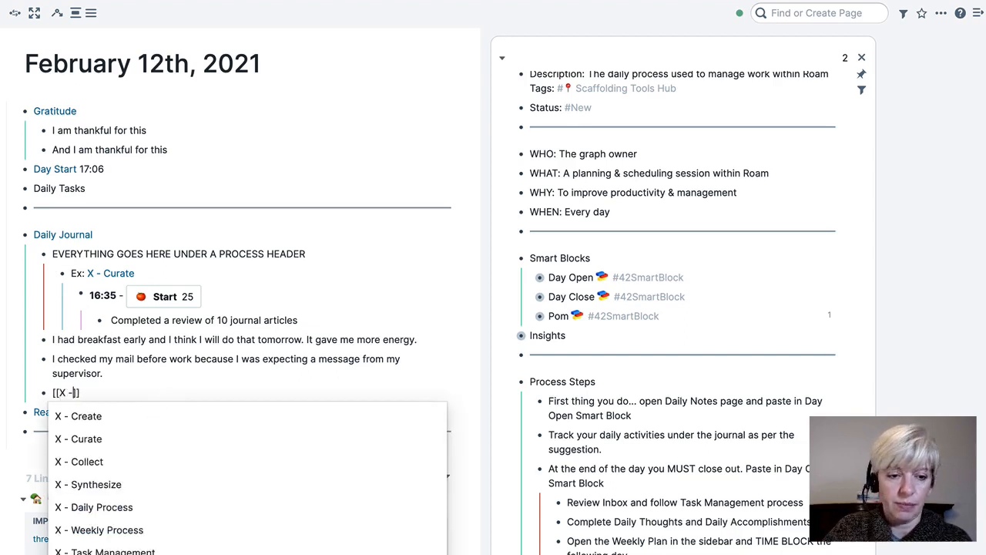
click(95, 438)
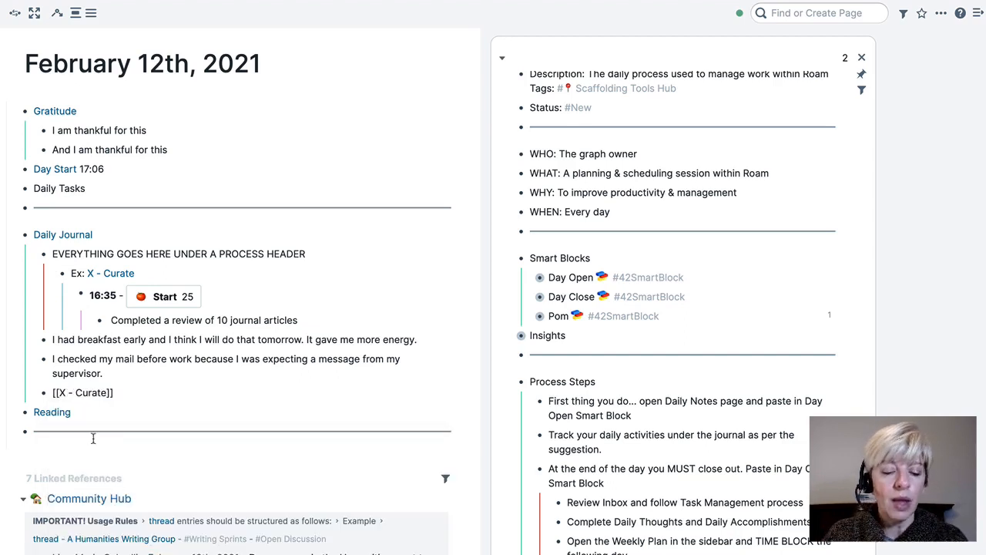
- Insert the Pom smart block as a nested block under the X - Curate process header
key(Return)
key(Tab)
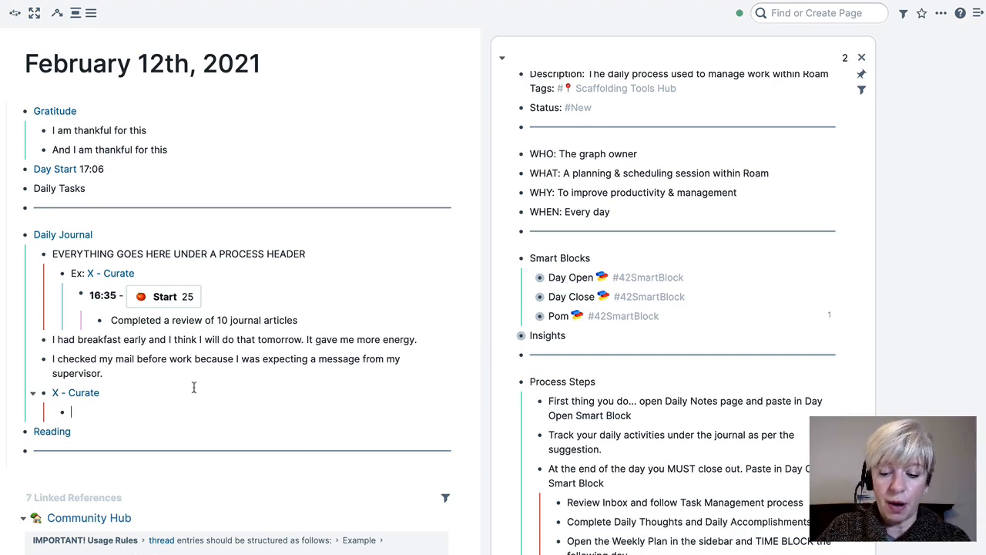
text(jjpom)
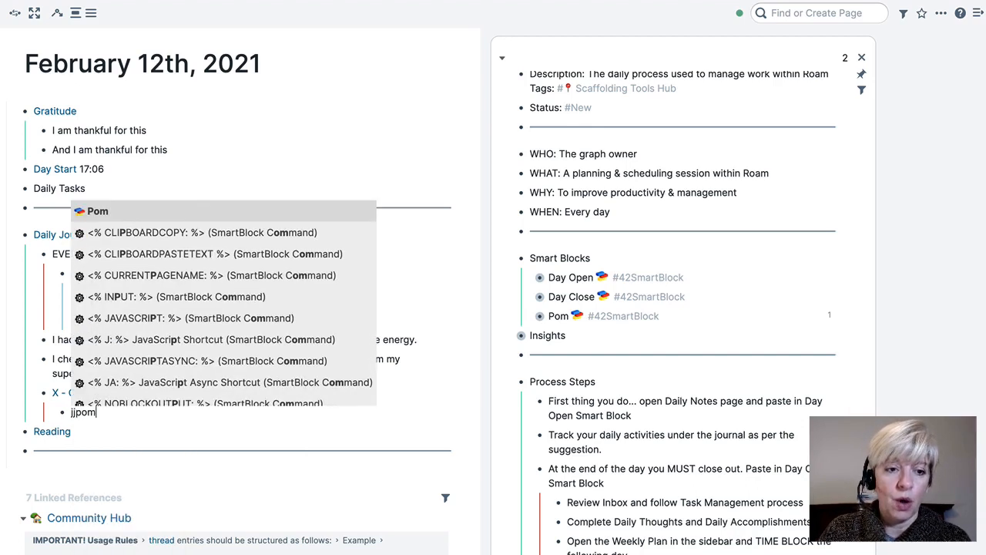
click(202, 213)
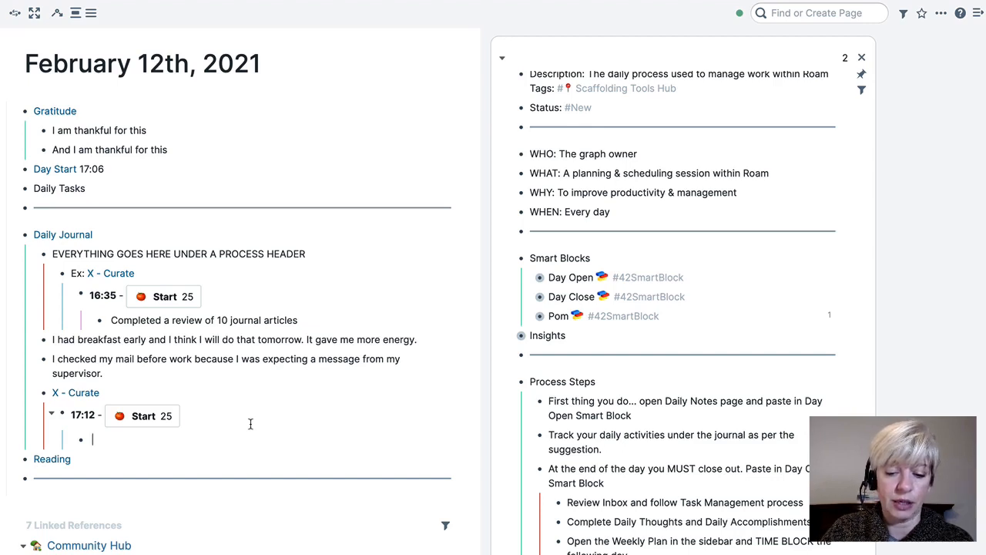
- Enter "Complete an investigation of 5 journal articles" under the new Pomodoro entry and start its 25-minute timer
text(Complete)
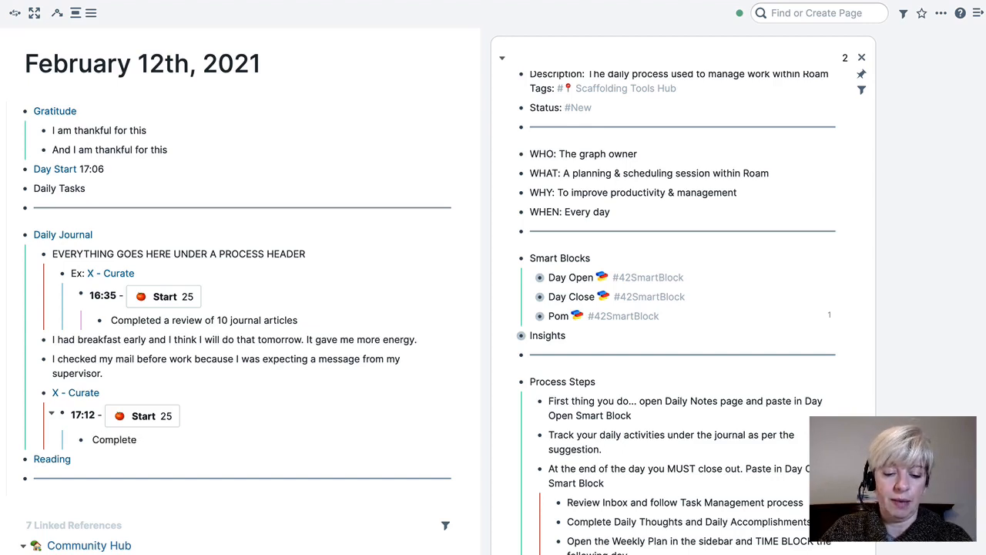
text( the se)
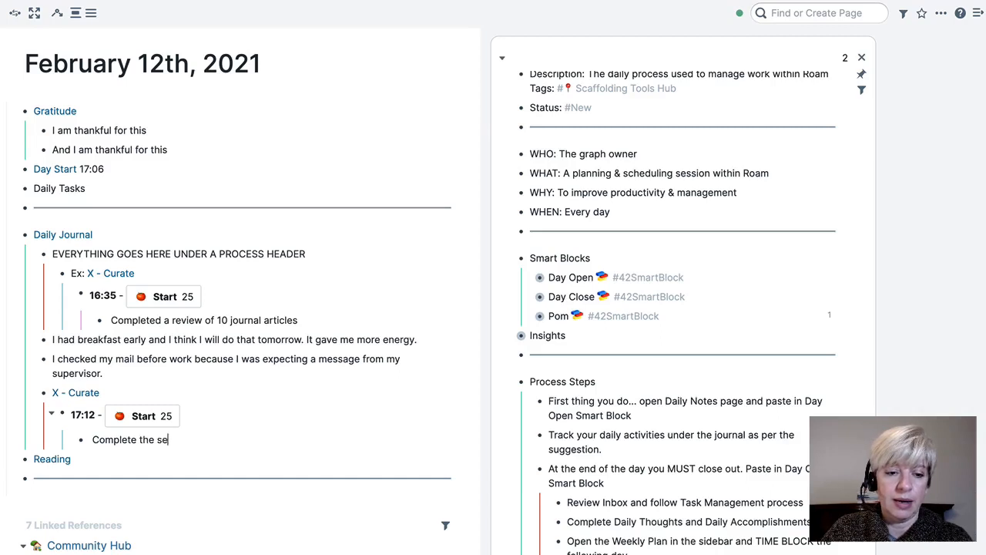
key(BackSpace)
key(BackSpace)
key(BackSpace)
key(BackSpace)
key(BackSpace)
key(BackSpace)
text(an )
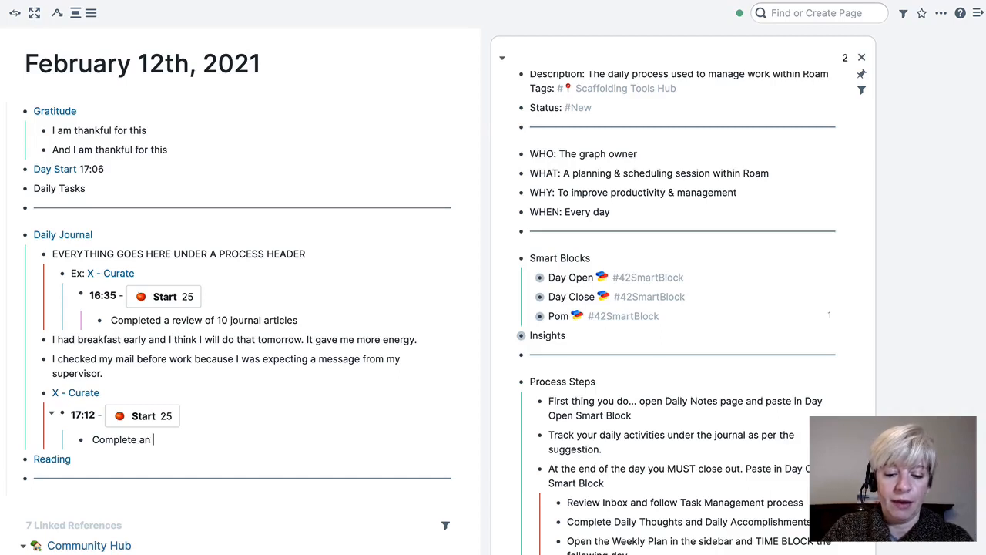
text(investigation )
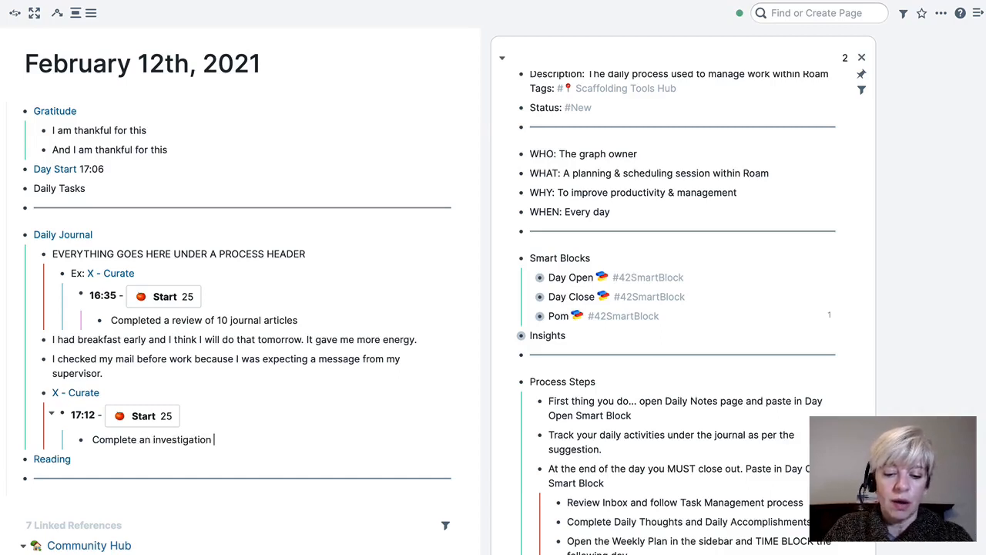
text(of 5 journmal article)
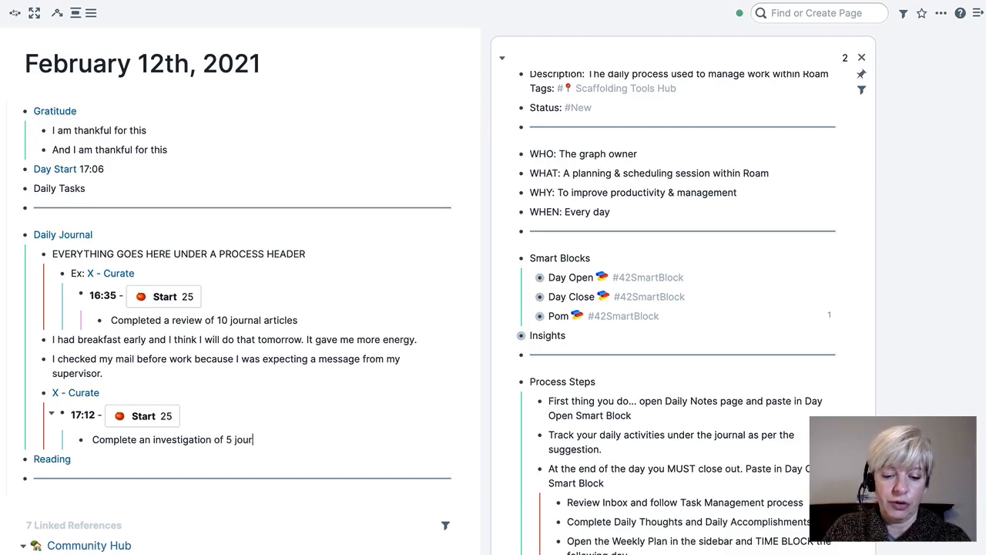
key(BackSpace)
key(BackSpace)
key(BackSpace)
key(BackSpace)
key(BackSpace)
key(BackSpace)
key(BackSpace)
key(BackSpace)
key(BackSpace)
key(BackSpace)
key(BackSpace)
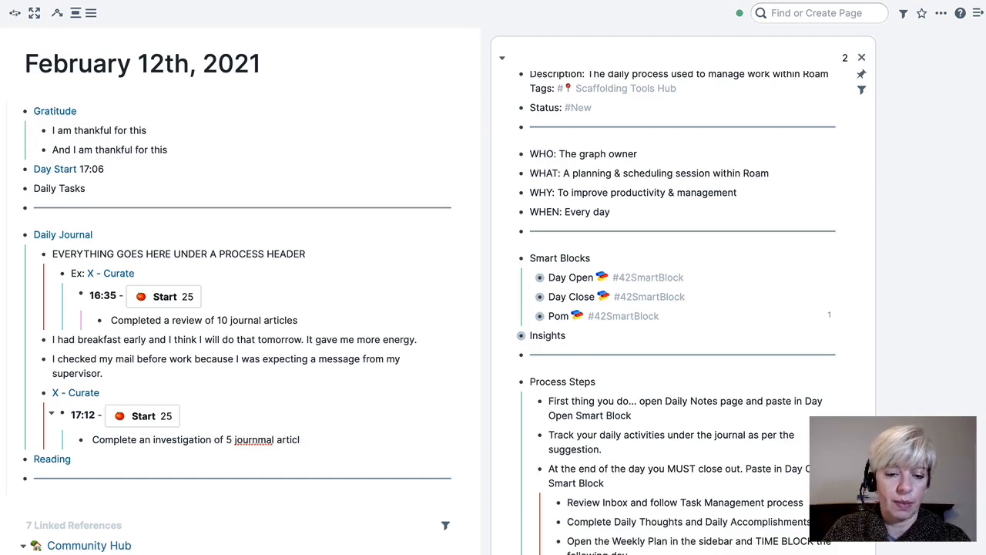
text(na)
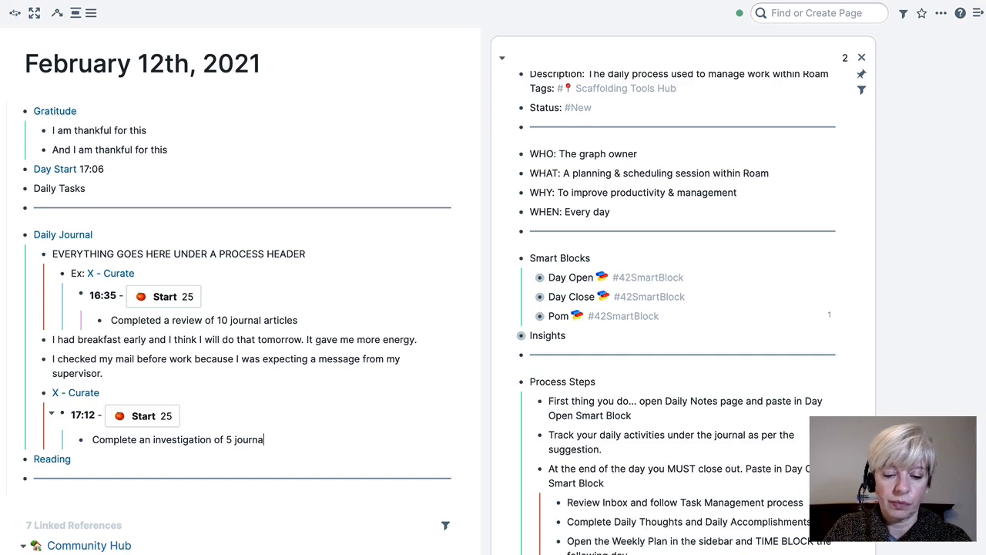
text(l articles)
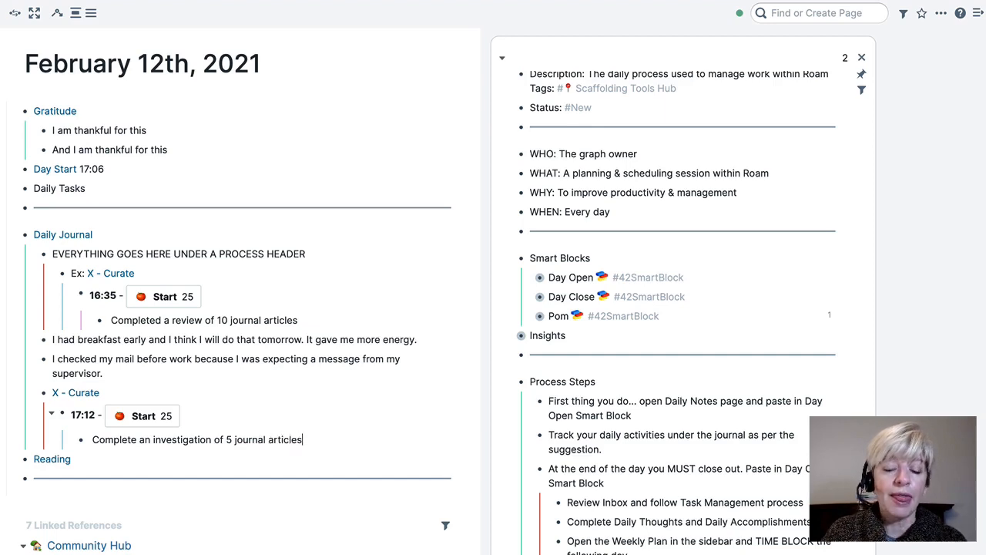
click(144, 423)
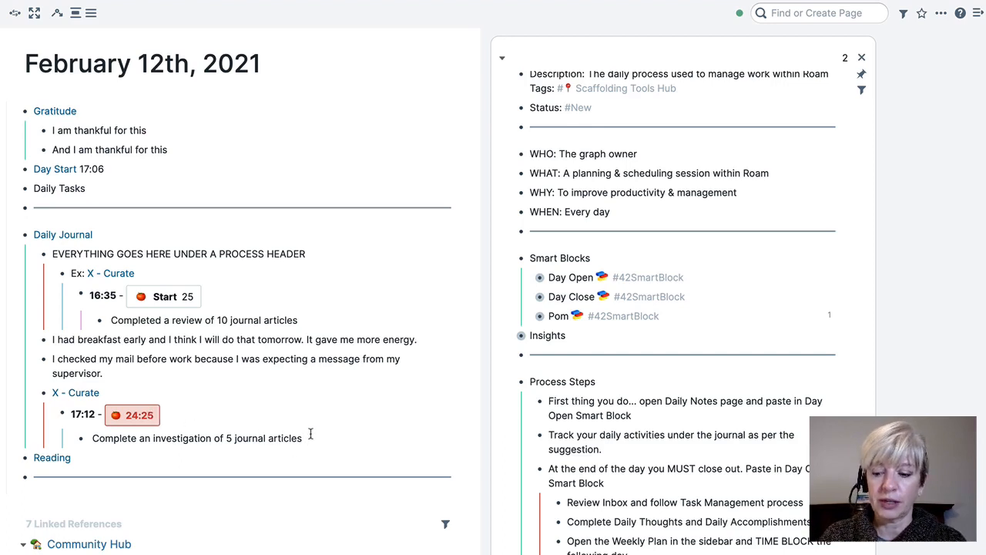
- Add a block reading "I finished 3" below the journal article investigation entry
key(Return)
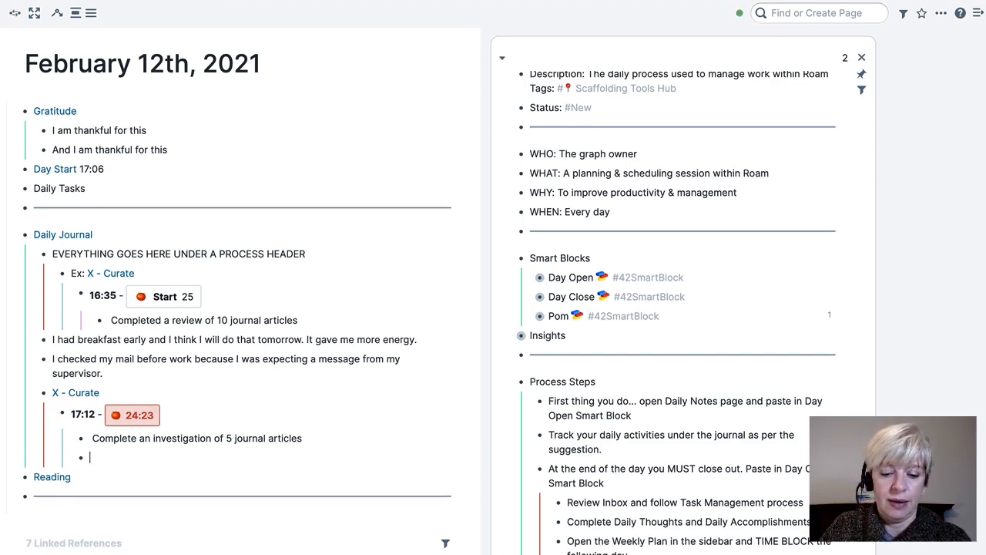
text(I finimshed)
key(BackSpace)
key(BackSpace)
key(BackSpace)
key(BackSpace)
key(BackSpace)
key(BackSpace)
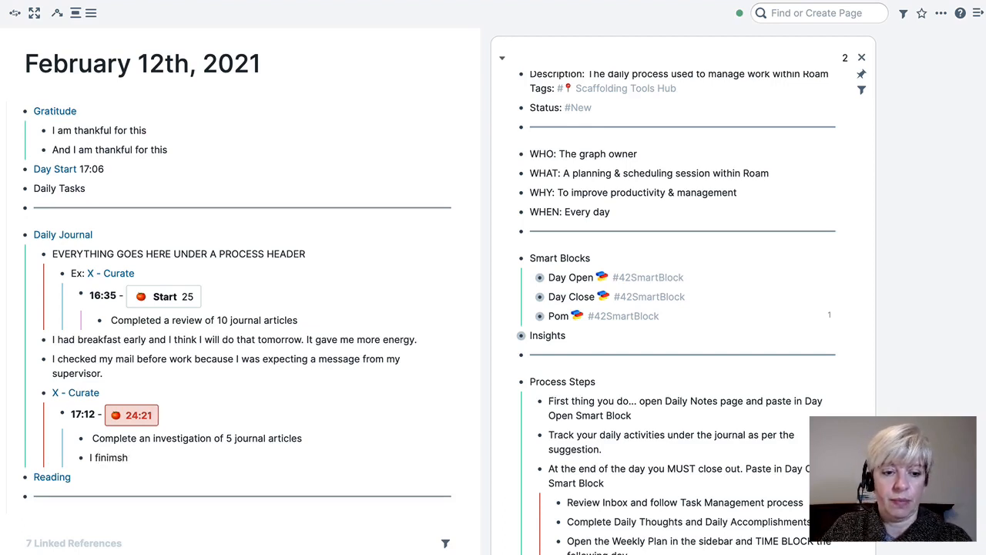
text(ished 3)
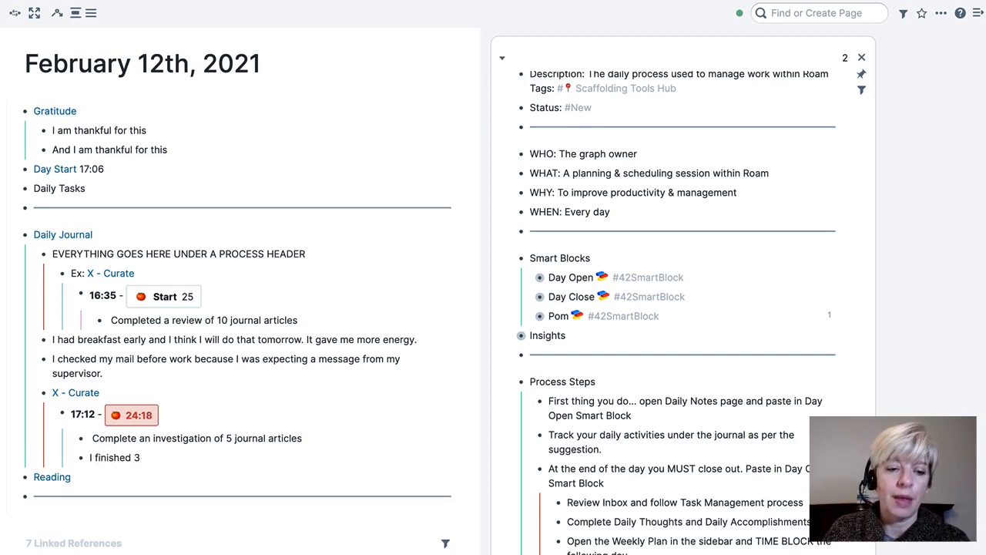
- Insert a second Pom smart block under X - Curate and place the cursor in its empty nested block
key(Return)
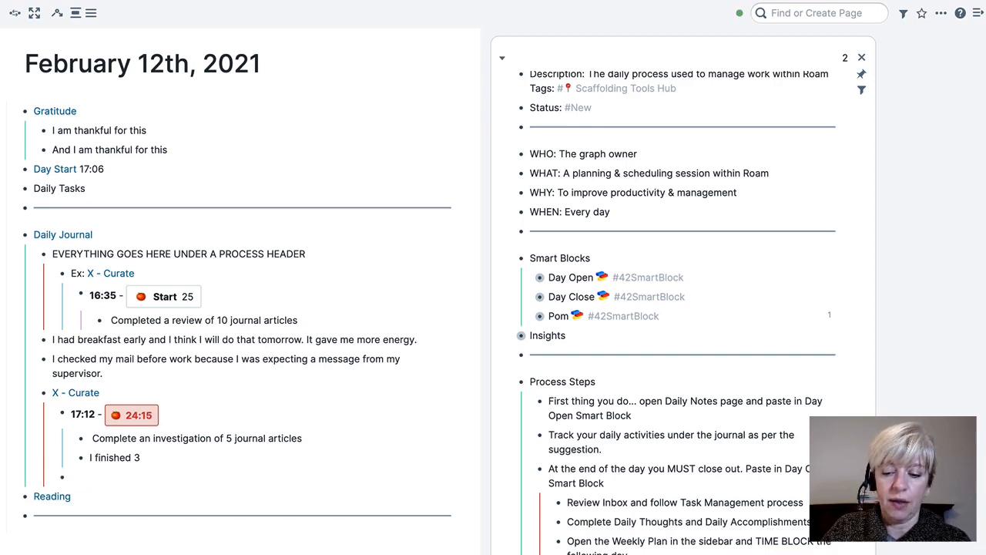
text(jjpom)
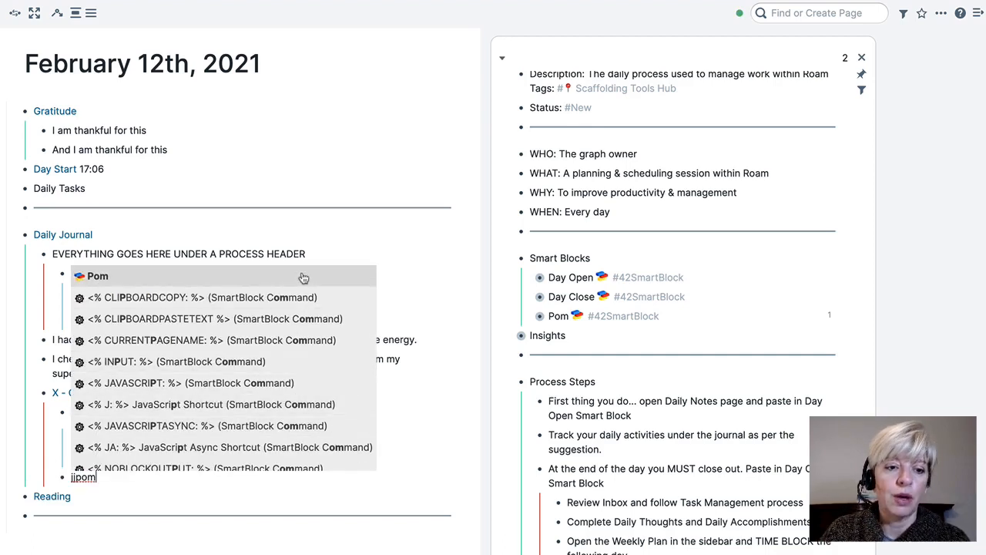
click(303, 278)
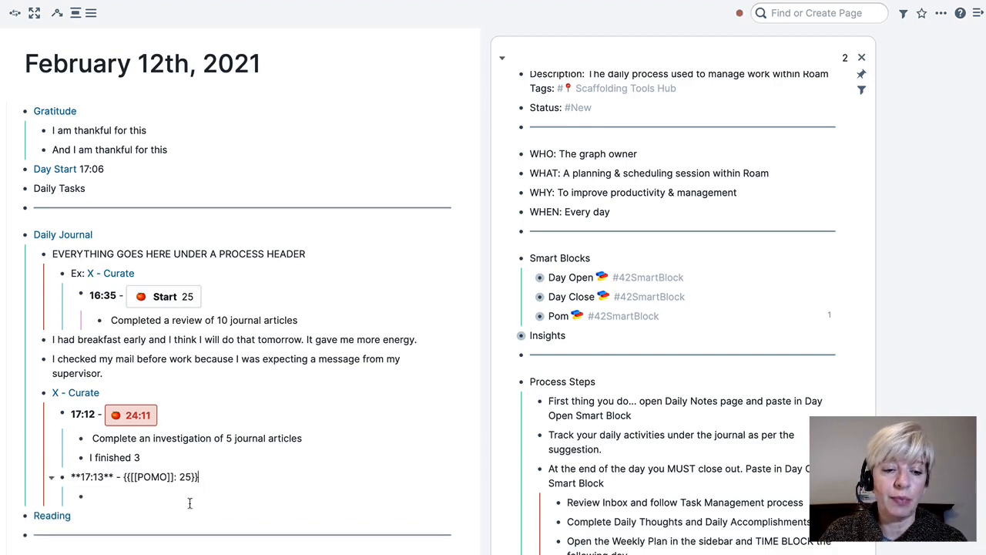
click(121, 495)
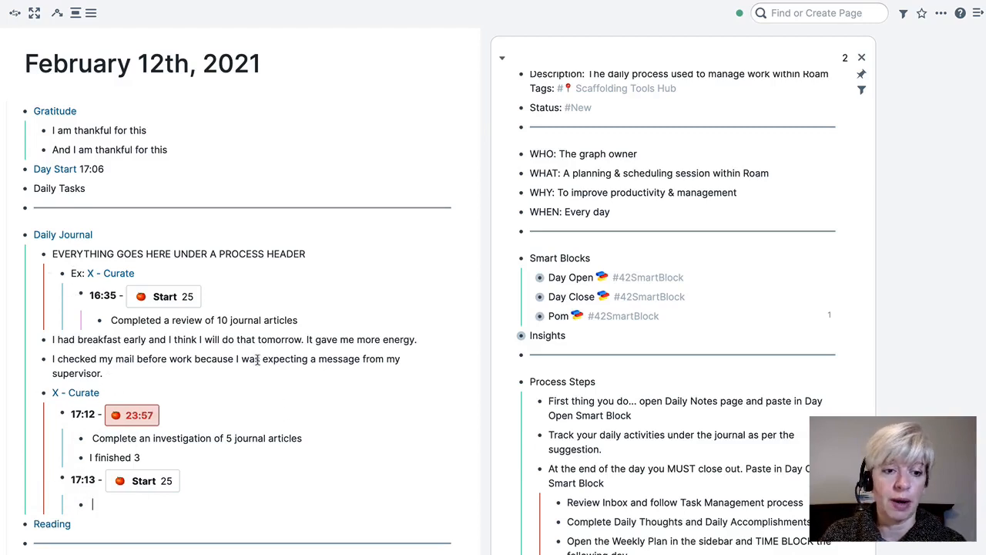
drag(103, 373, 54, 342)
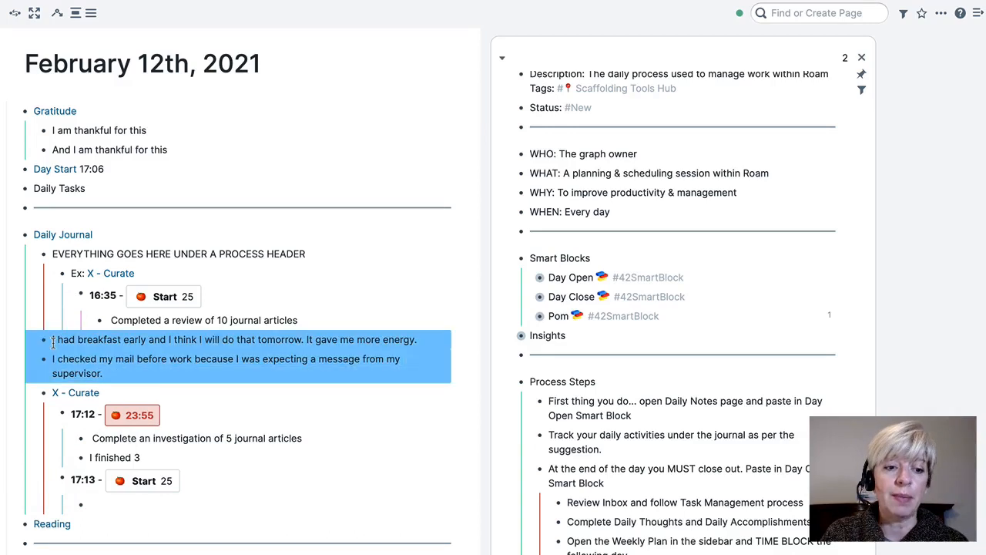
click(250, 390)
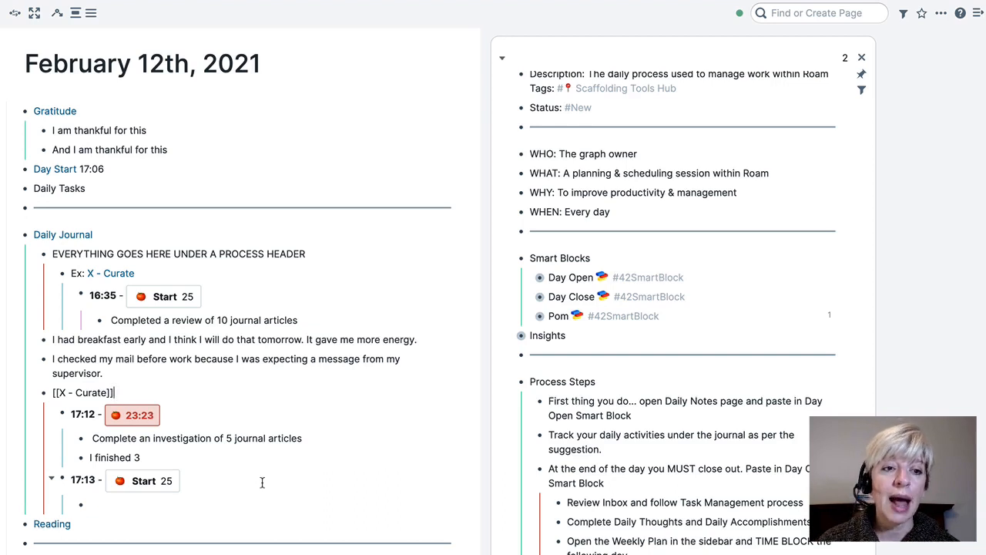
- Add an empty nested block under the Reading heading
scroll(277, 473, down, 3)
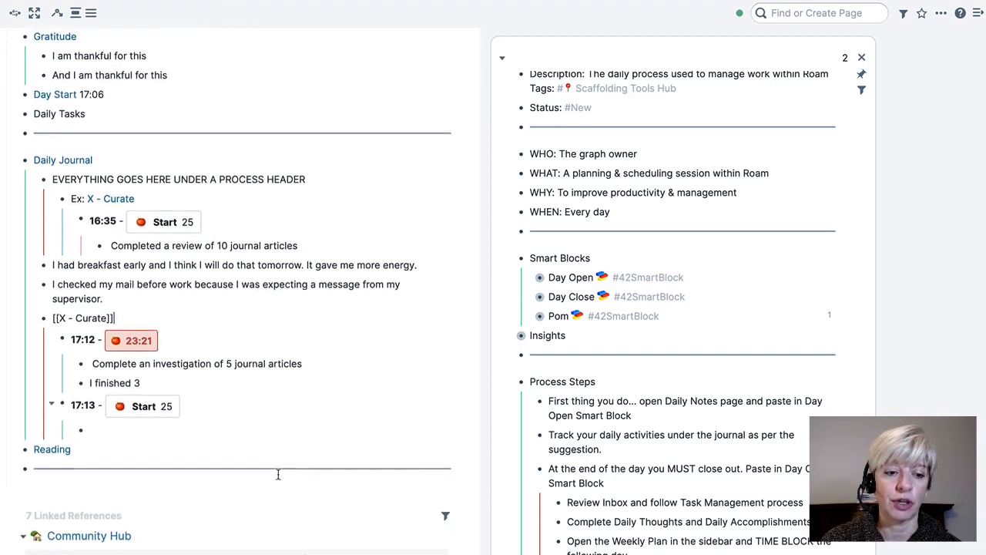
scroll(278, 473, up, 1)
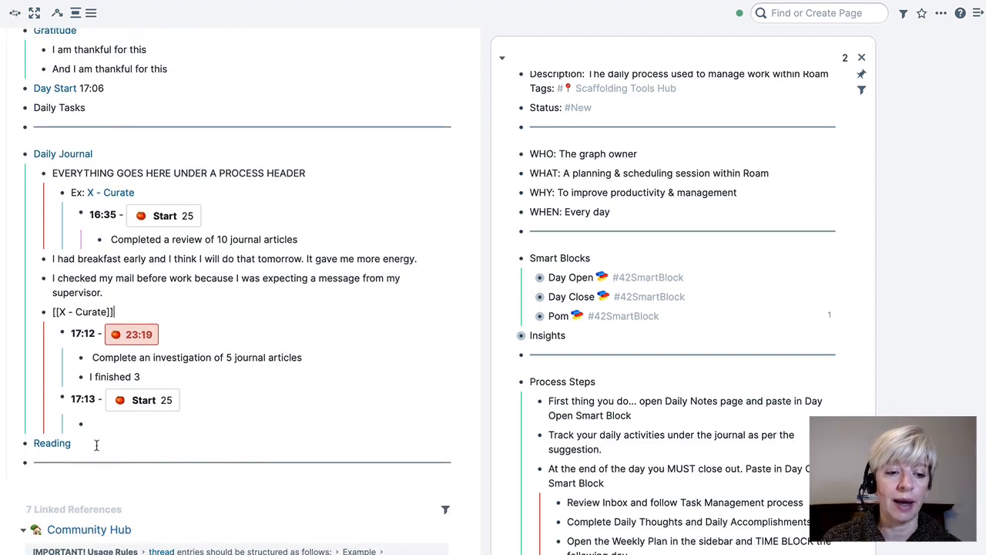
click(96, 444)
key(Return)
key(Tab)
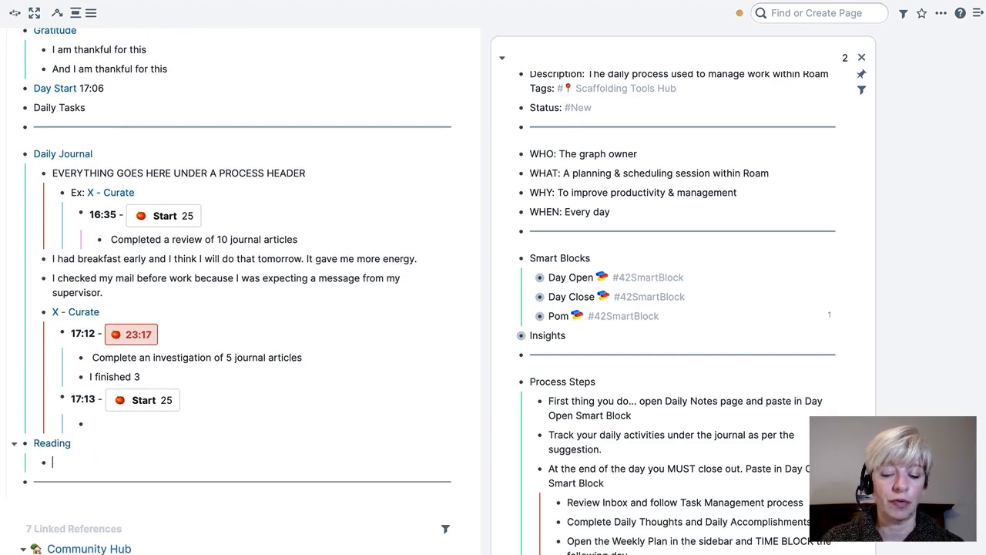
scroll(153, 440, down, 2)
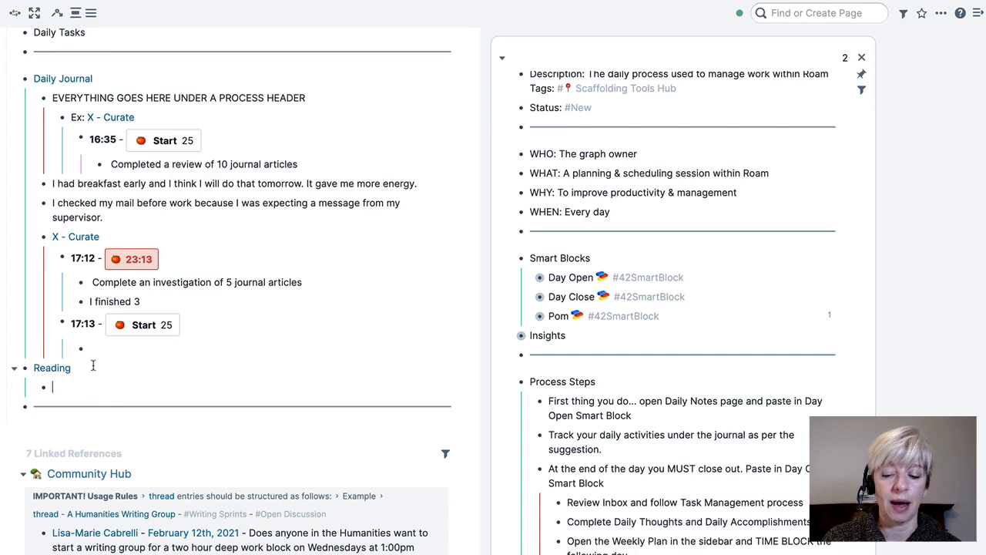
text([[[)
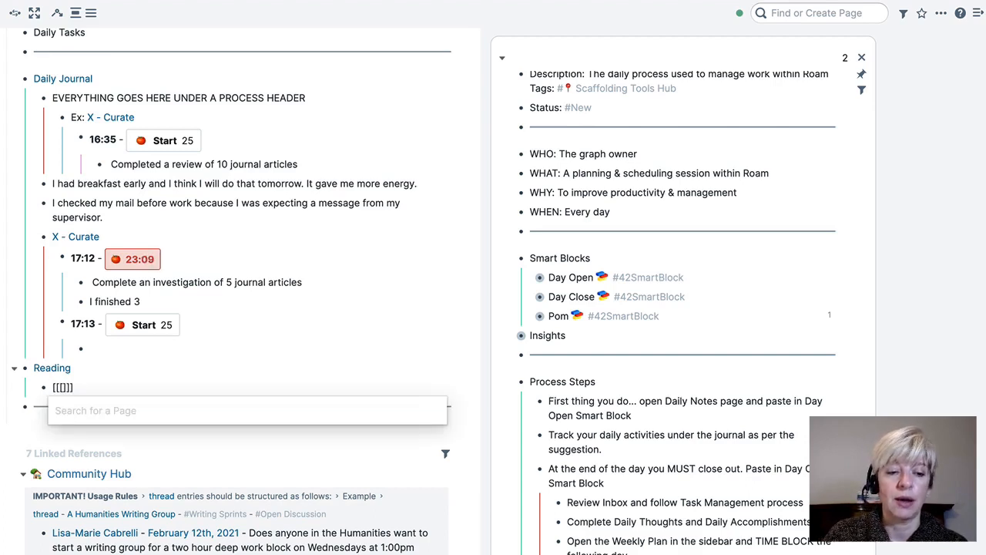
click(80, 387)
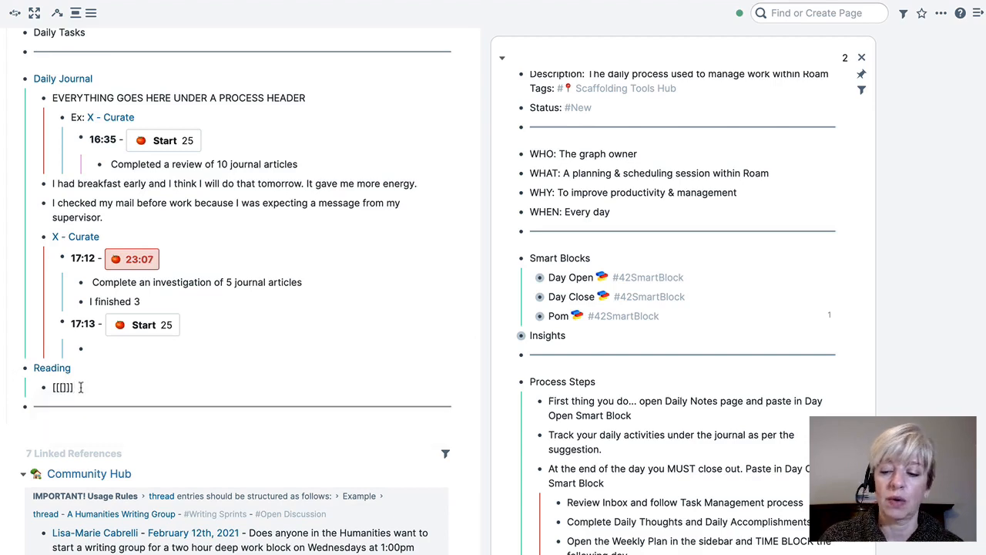
key(BackSpace)
key(BackSpace)
key(BackSpace)
key(BackSpace)
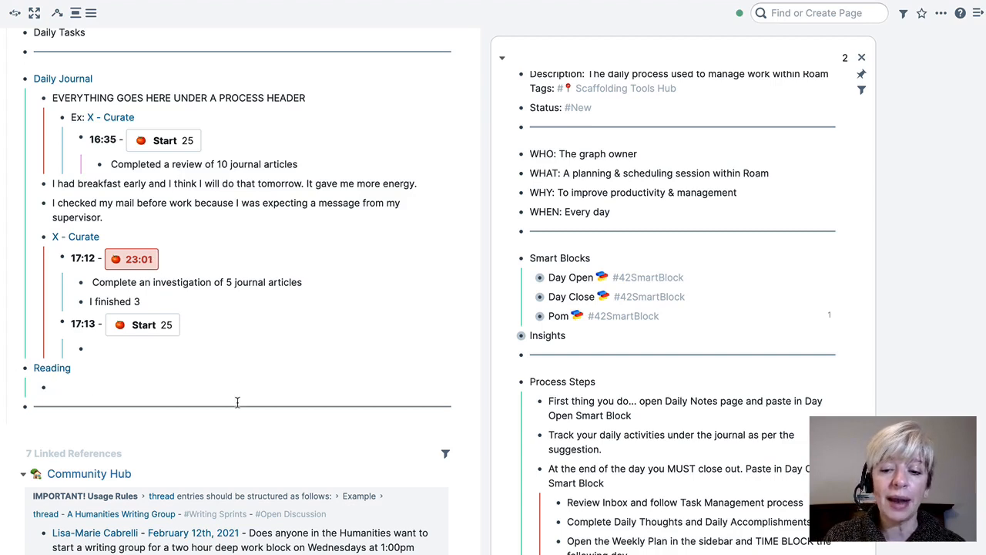
- Insert the Day Close smart block in a new block below the divider that follows Reading
click(449, 404)
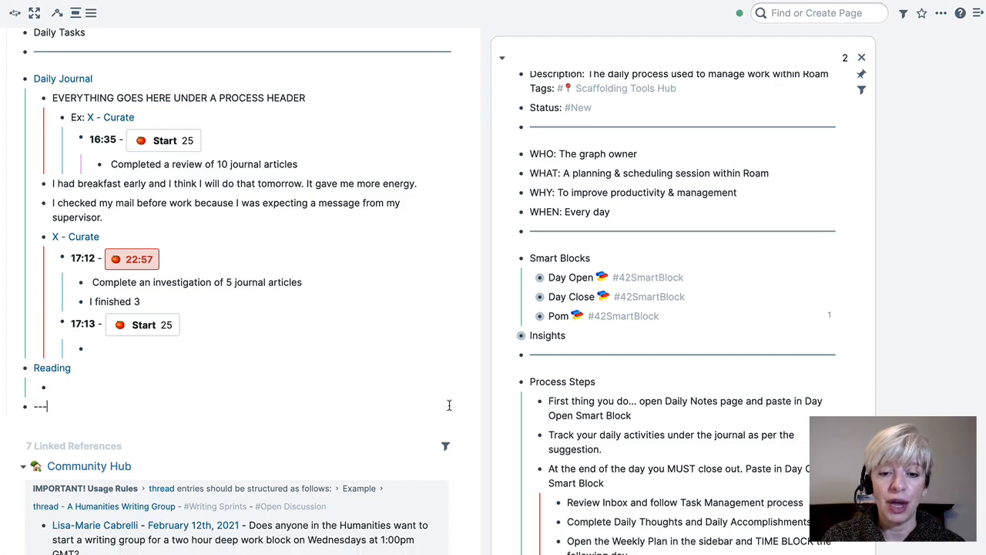
key(Return)
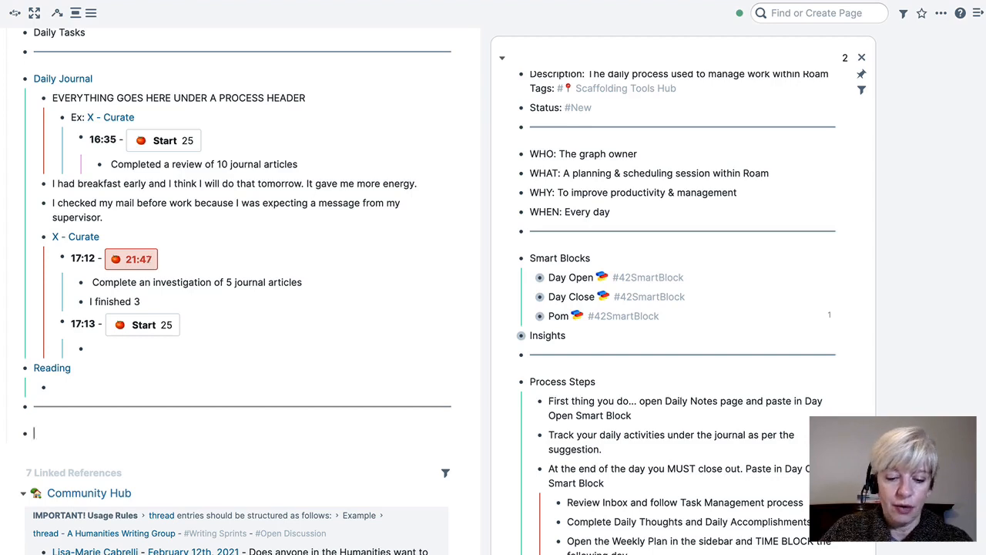
text(jj)
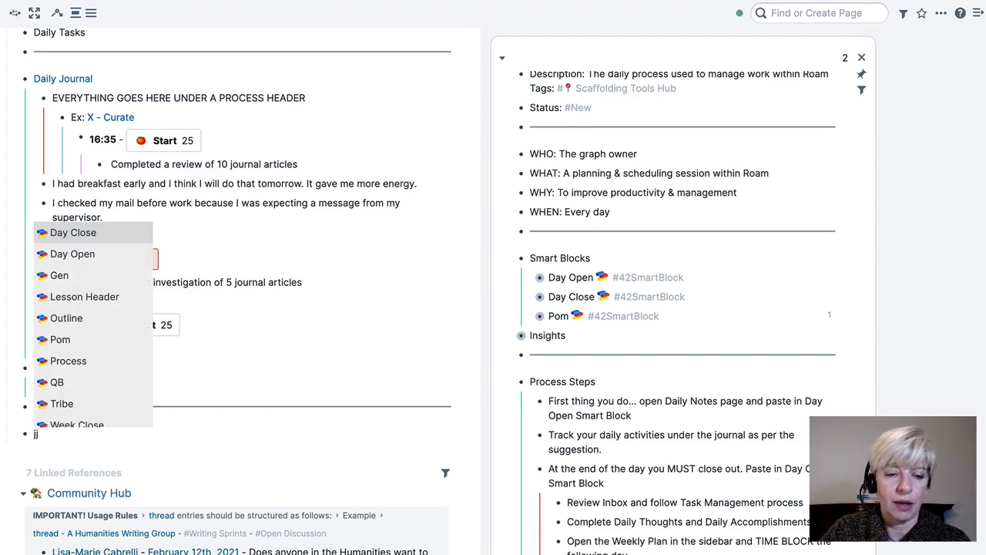
text(day)
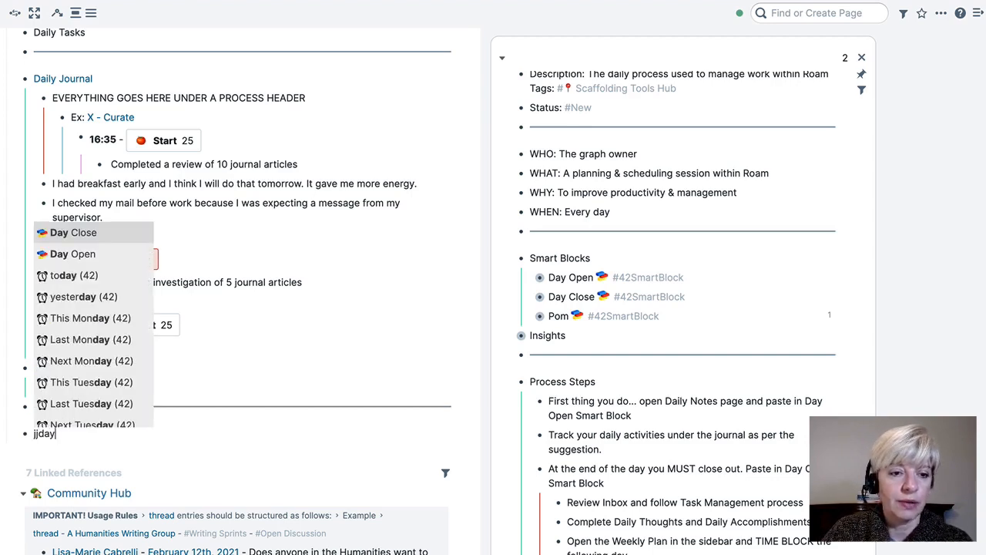
click(110, 232)
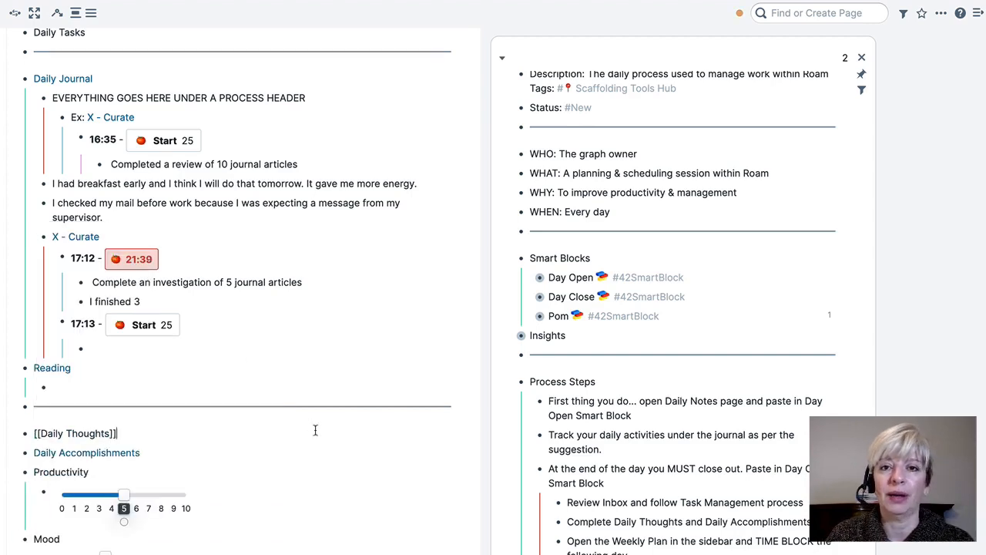
- Add a block linking to the page "First Thing" below the Mood slider in the daily note
click(451, 405)
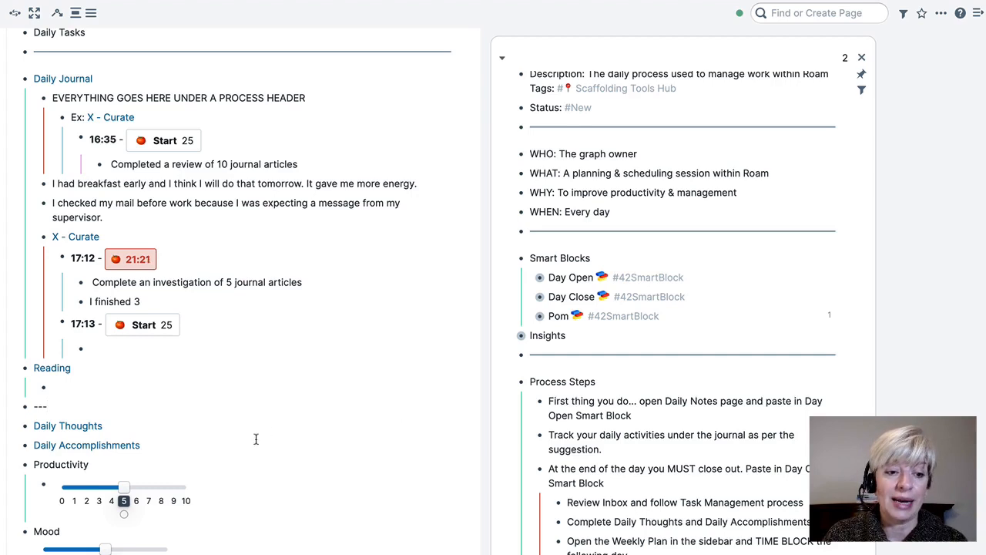
scroll(262, 443, down, 1)
scroll(264, 443, down, 2)
click(254, 468)
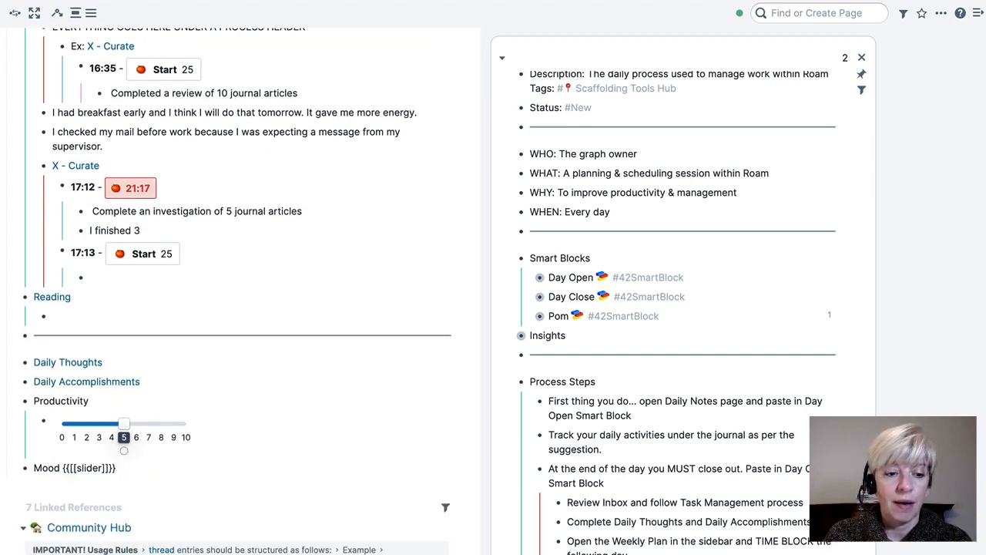
key(Return)
text([[First)
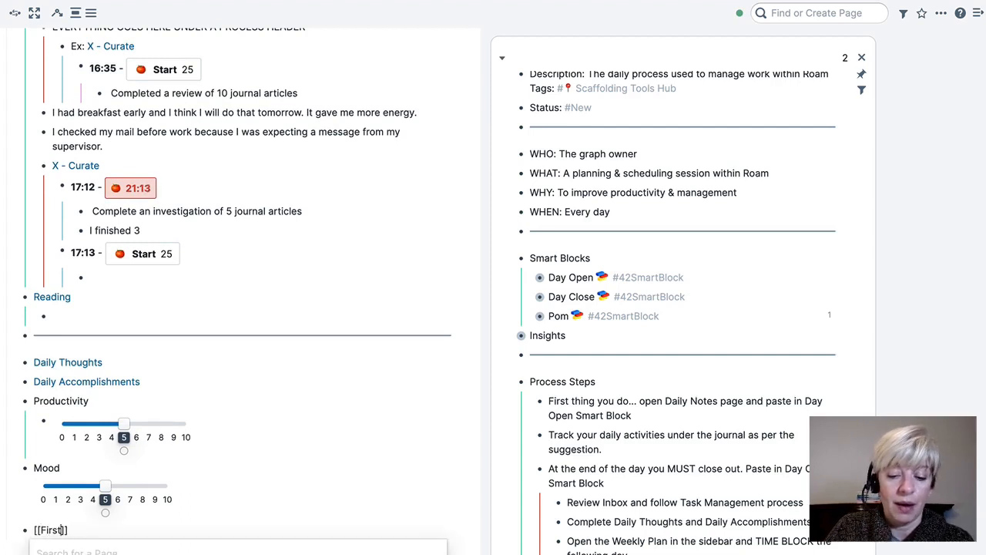
text( Thinmhgs)
key(BackSpace)
key(BackSpace)
key(BackSpace)
key(BackSpace)
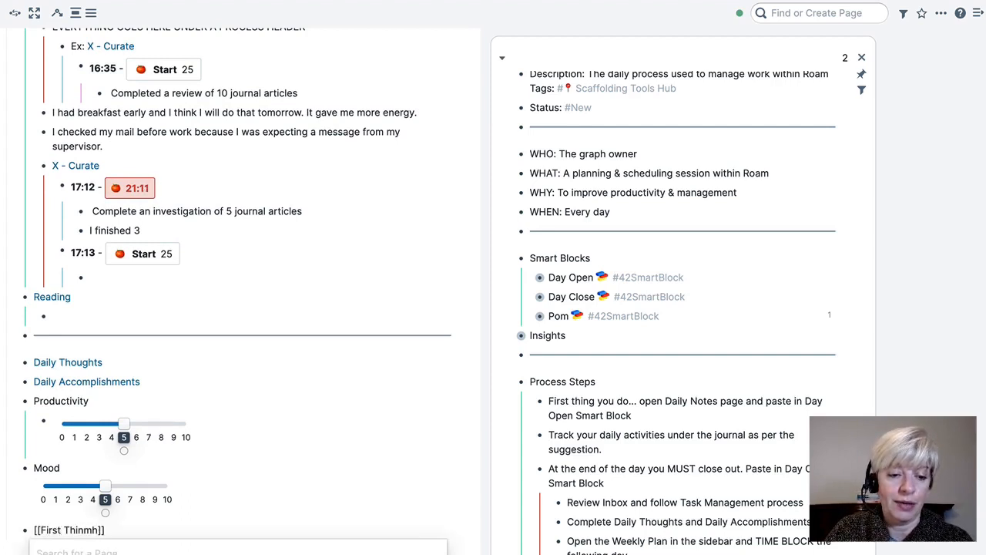
text(g)
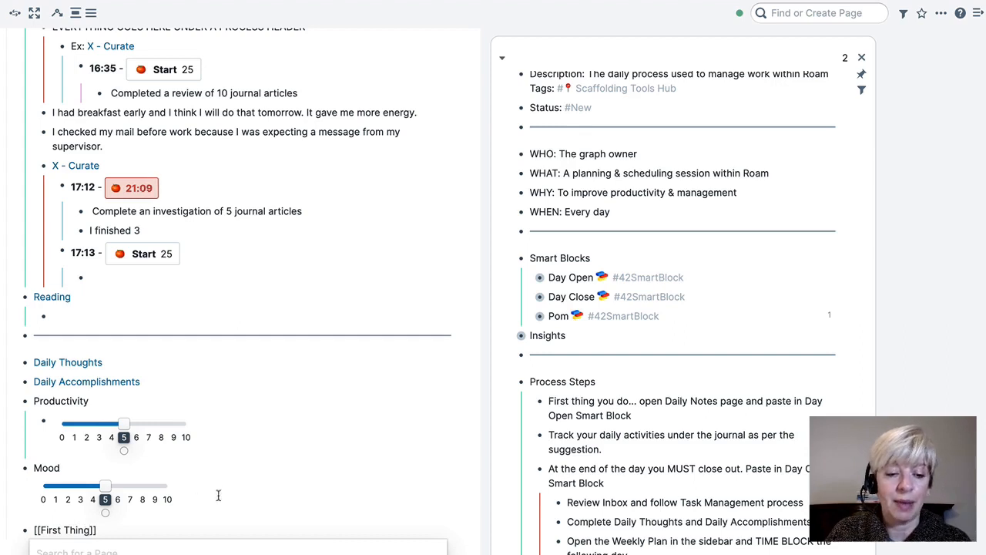
click(196, 517)
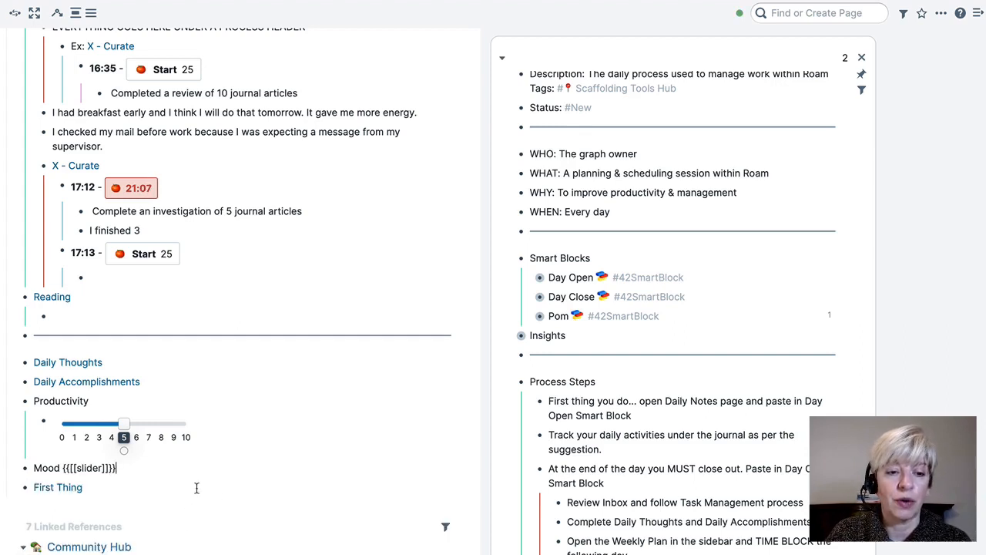
scroll(192, 347, up, 3)
scroll(181, 333, up, 2)
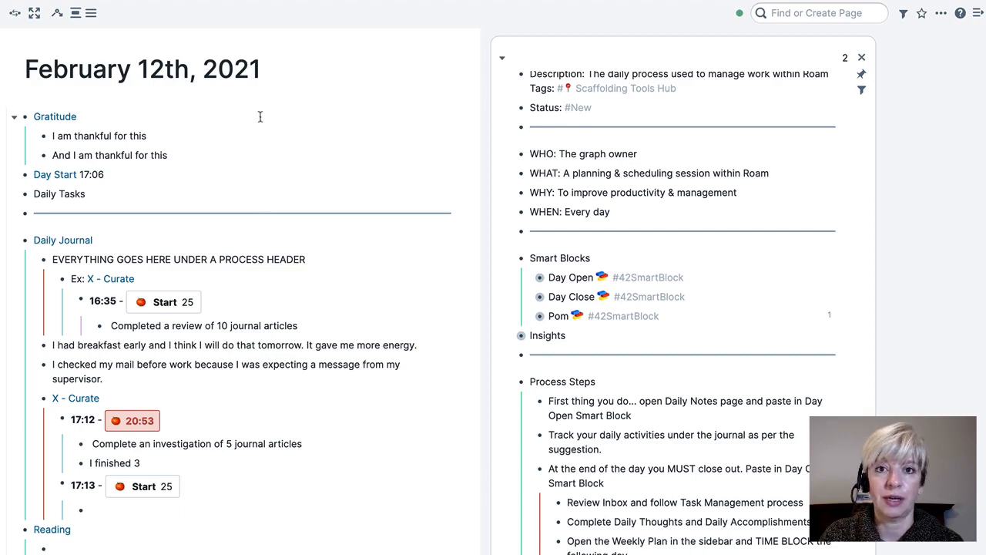
scroll(268, 147, down, 5)
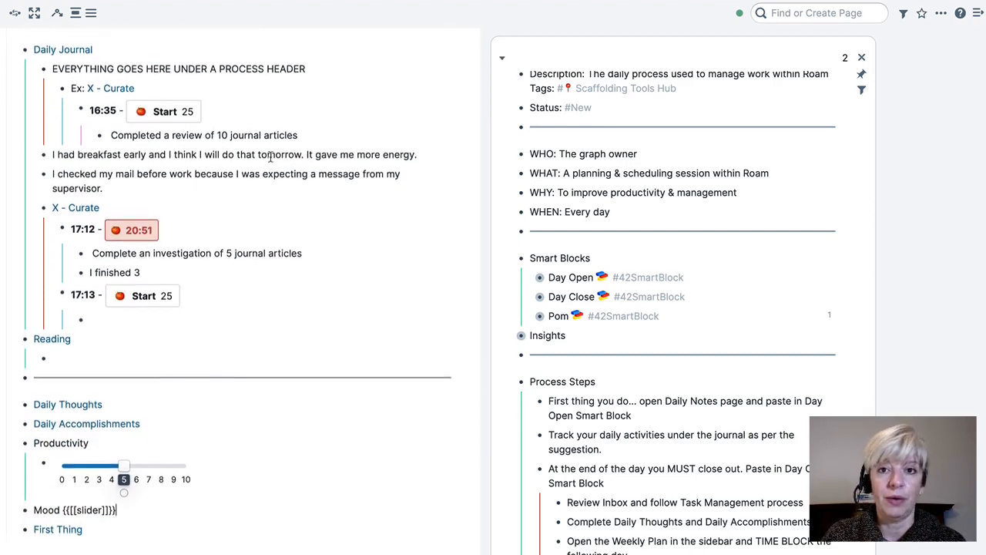
scroll(274, 409, down, 3)
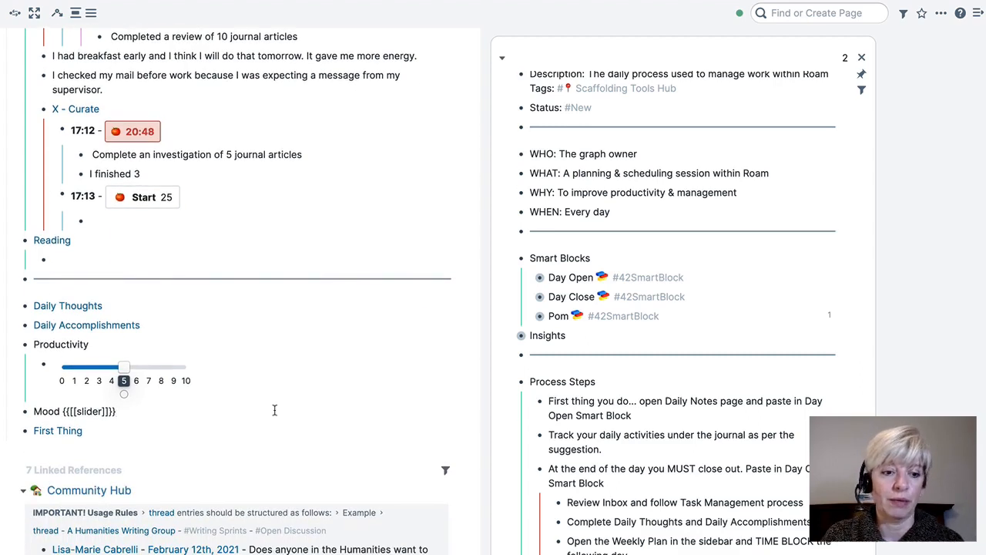
click(117, 429)
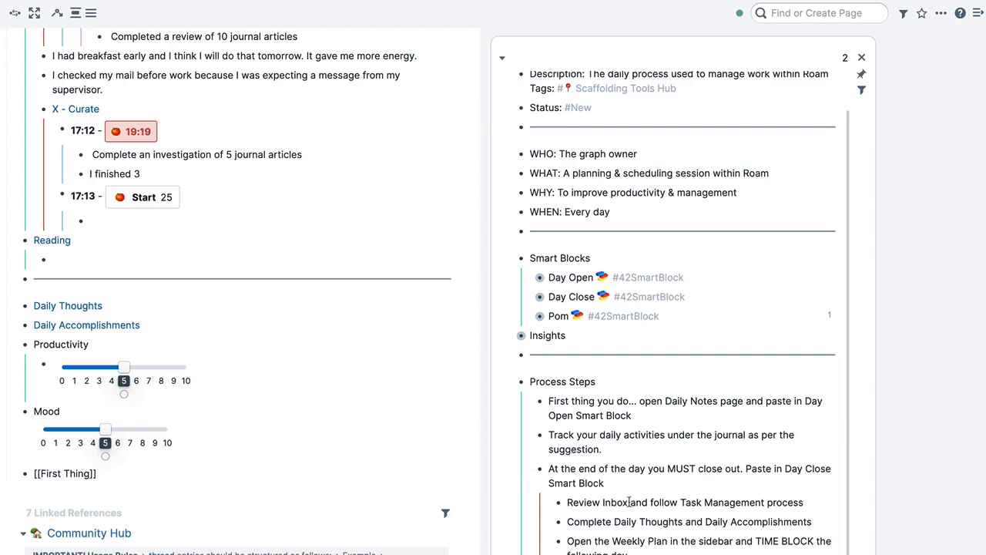
- Replace the daily process page in the sidebar with the weekly plan "WP: FEB11 - 18" and enlarge it to show all its days
click(863, 59)
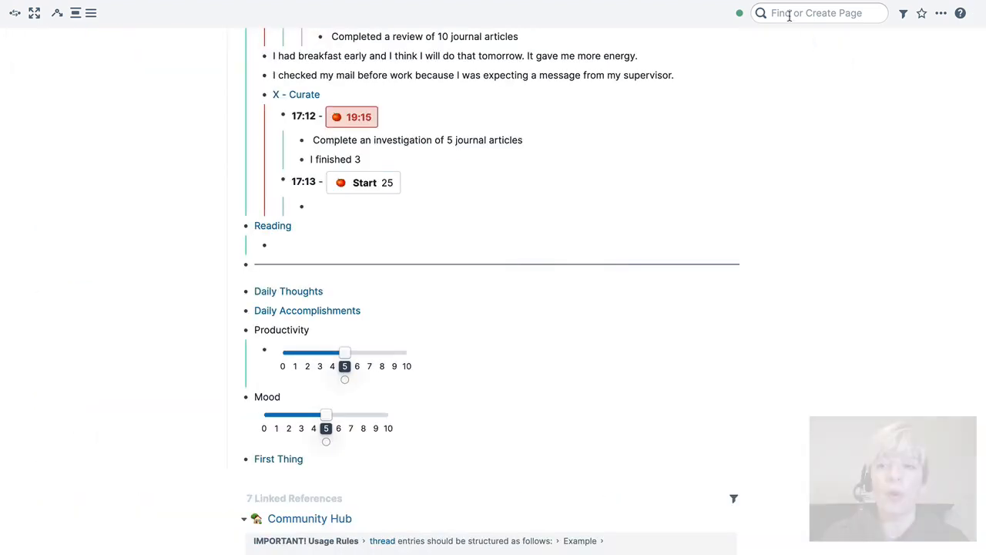
click(789, 13)
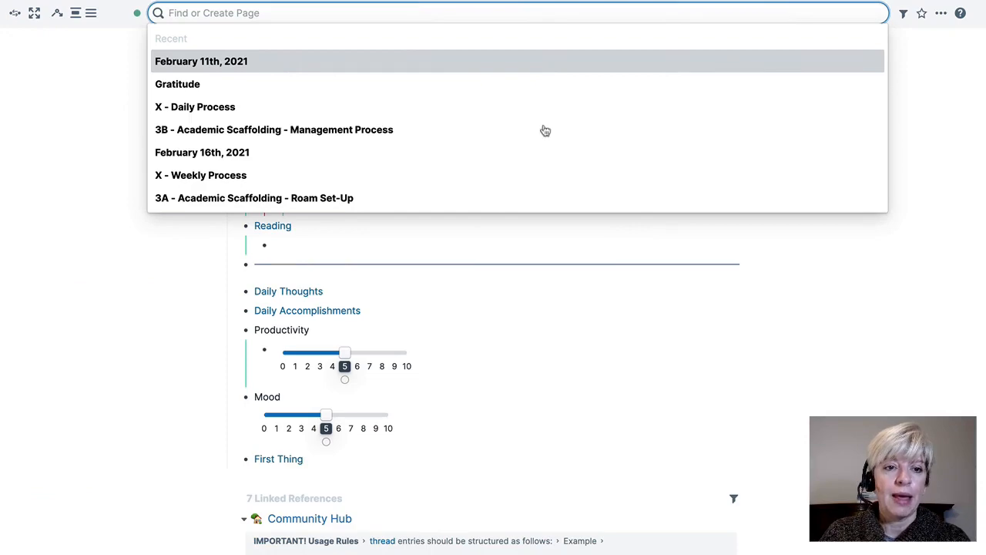
text(W)
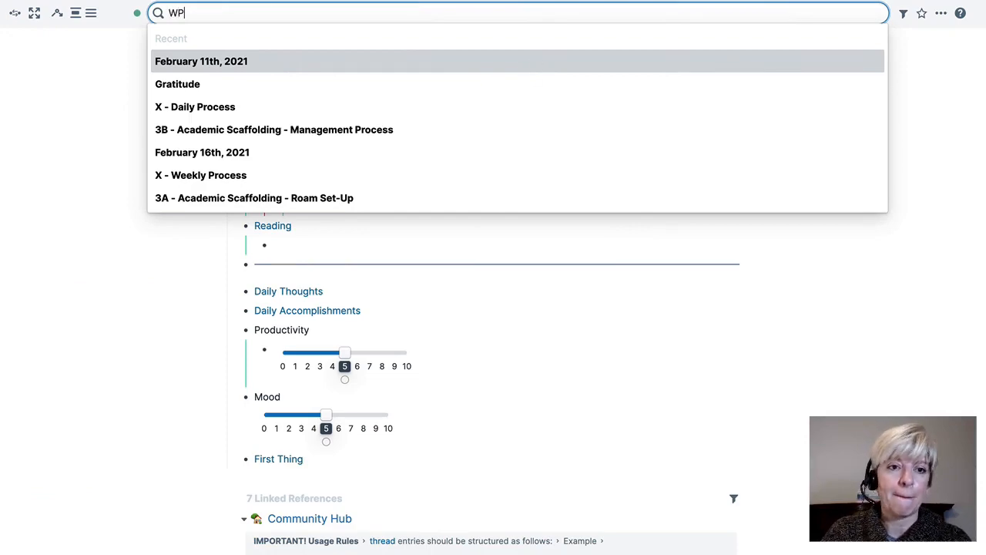
text(P)
key(Escape)
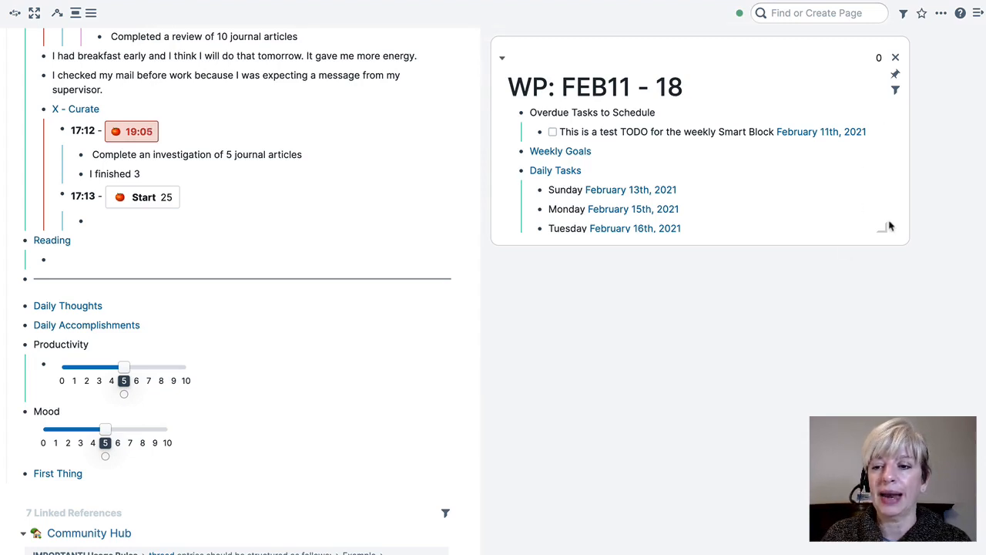
drag(883, 229, 916, 552)
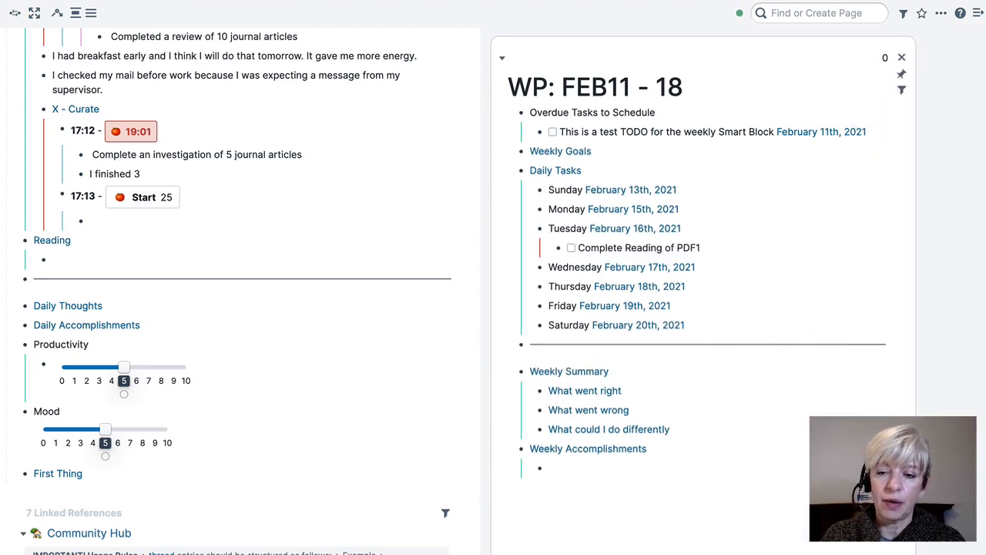
- Add the time block "7:00 - 8:00 - Meditation & Exercise" nested under Wednesday February 17th in the weekly plan
click(719, 267)
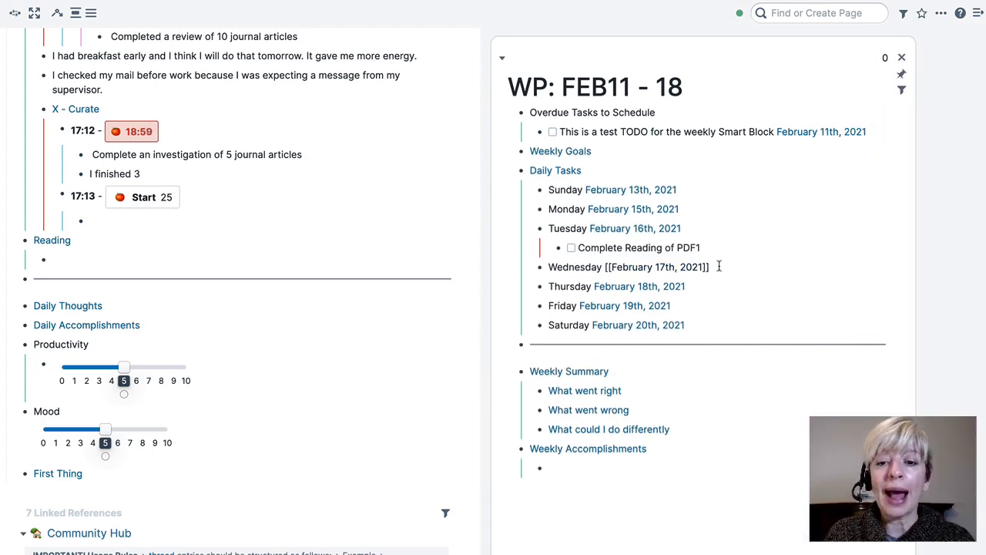
key(Return)
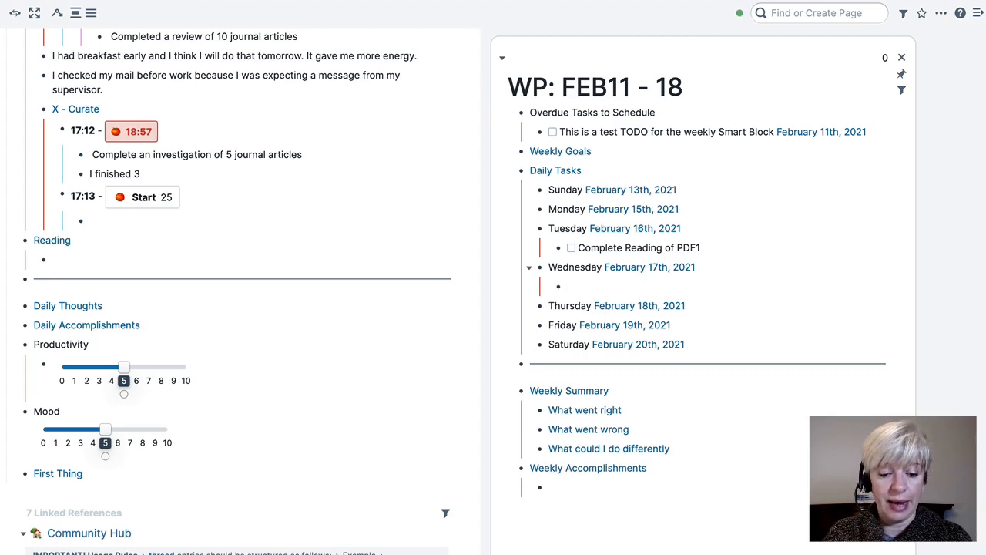
text(77:)
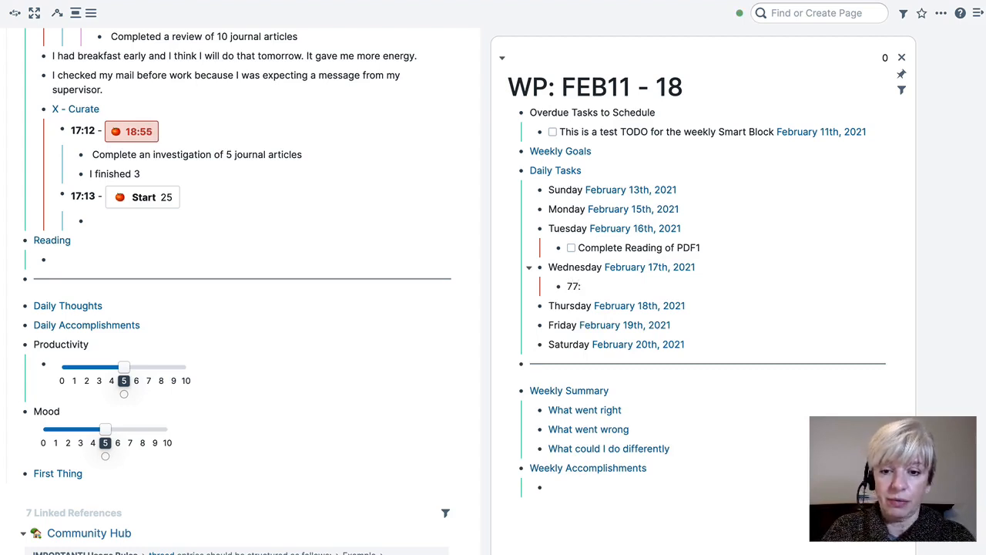
text(:00)
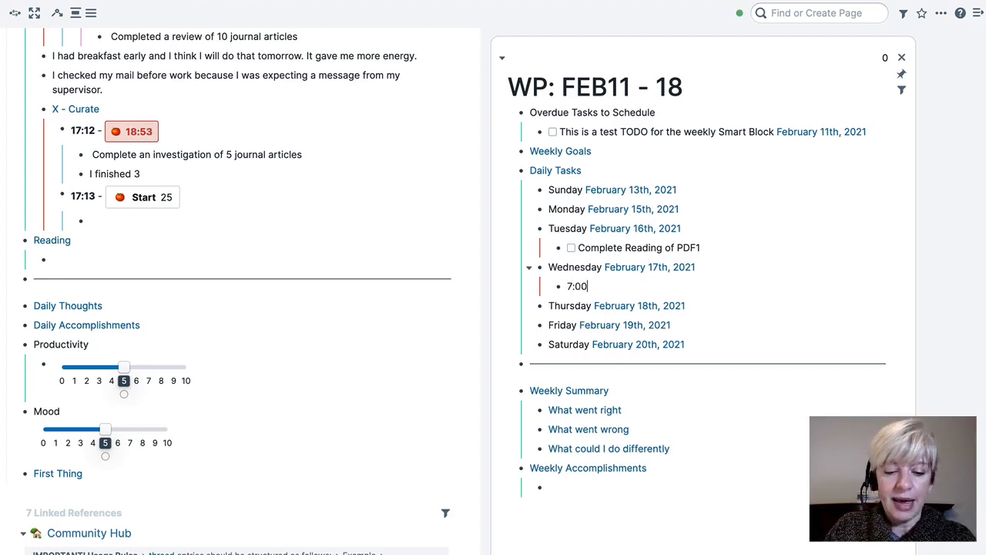
text( - 8:)
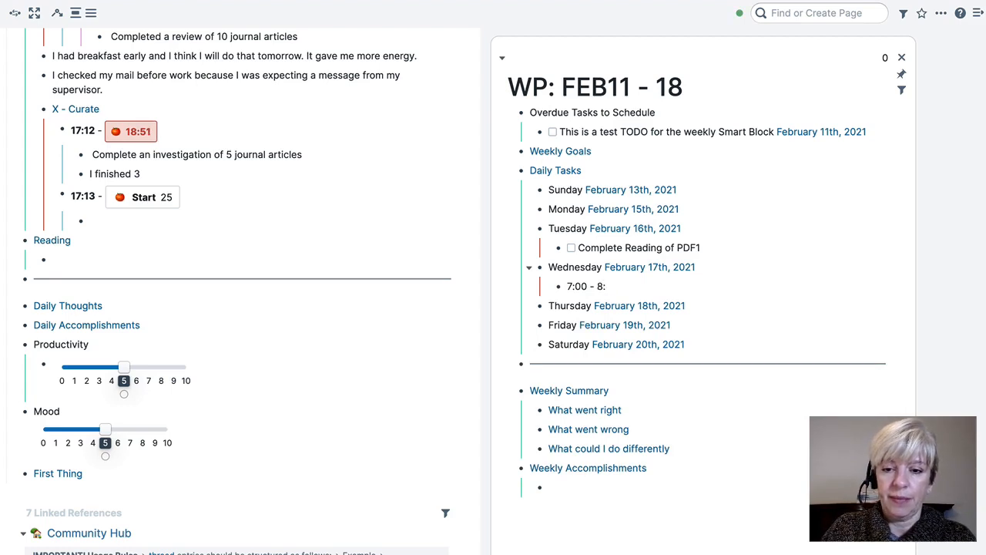
text(00 -)
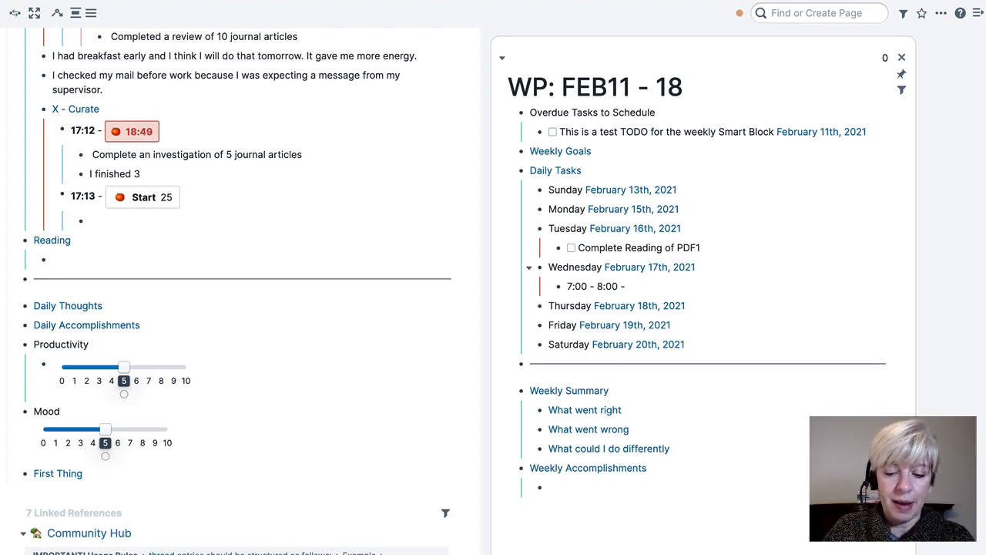
text( Meditation)
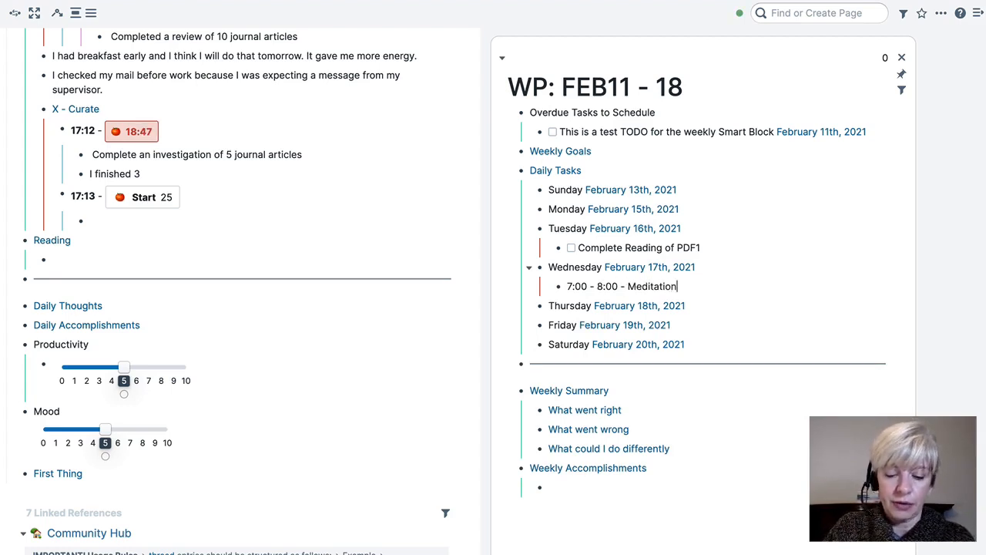
text( & )
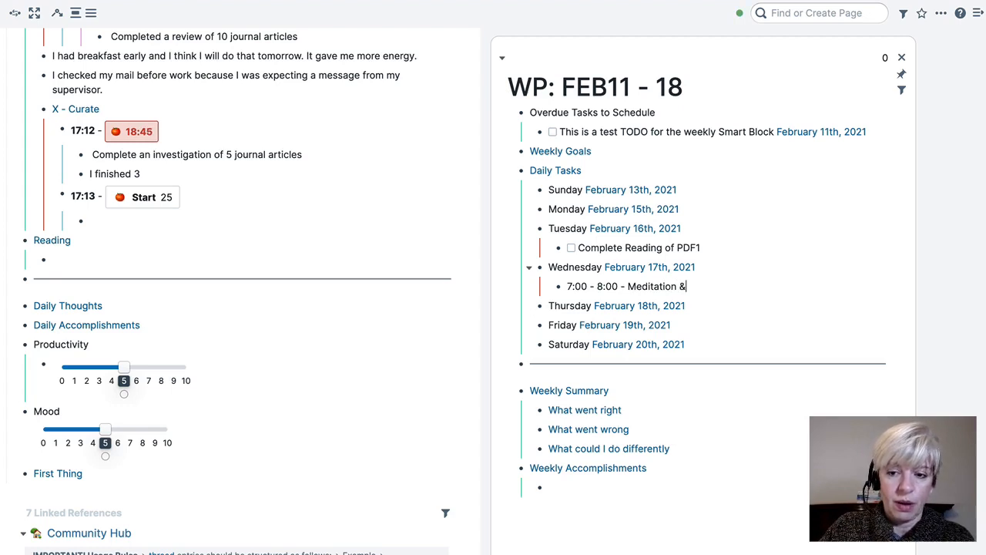
text(Exercise)
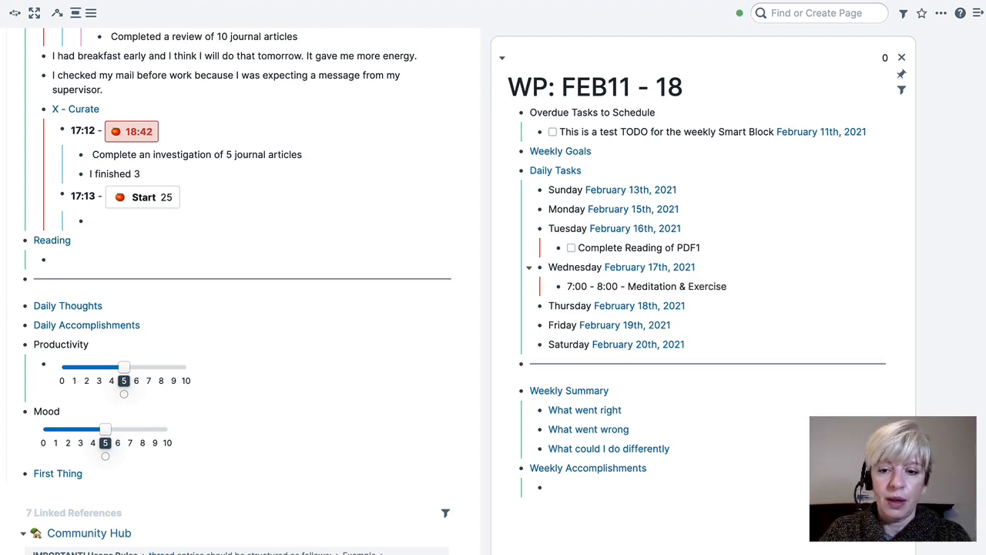
- Add a second Wednesday time block reading "8:00 - 10:00 - Create Session" below the meditation entry
key(Return)
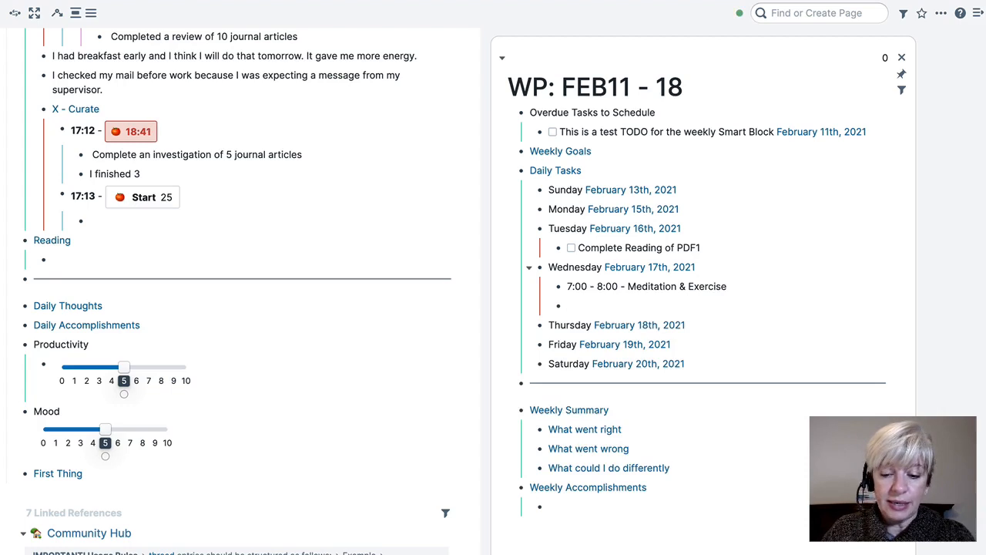
text(8:00 )
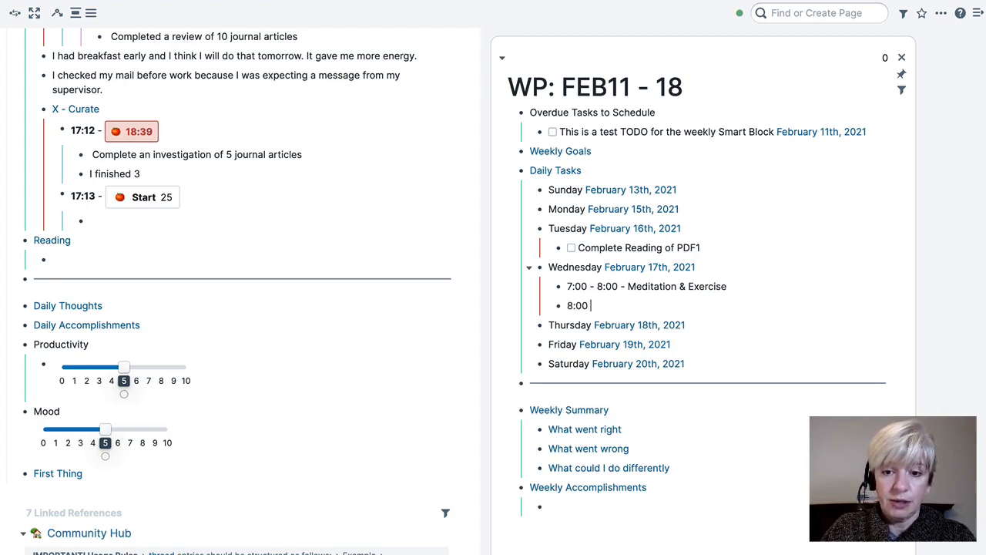
text(- 10:0)
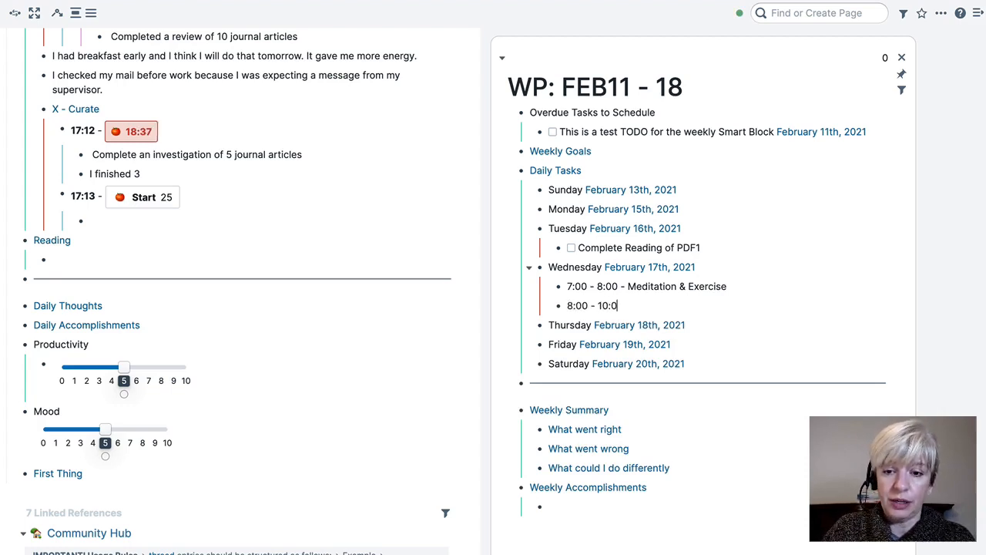
text(0 - )
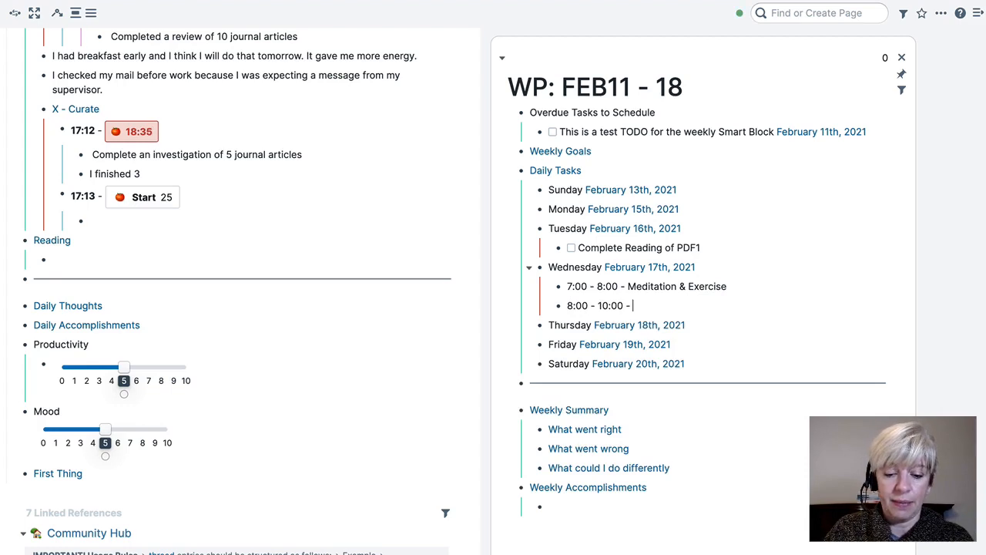
text(Create)
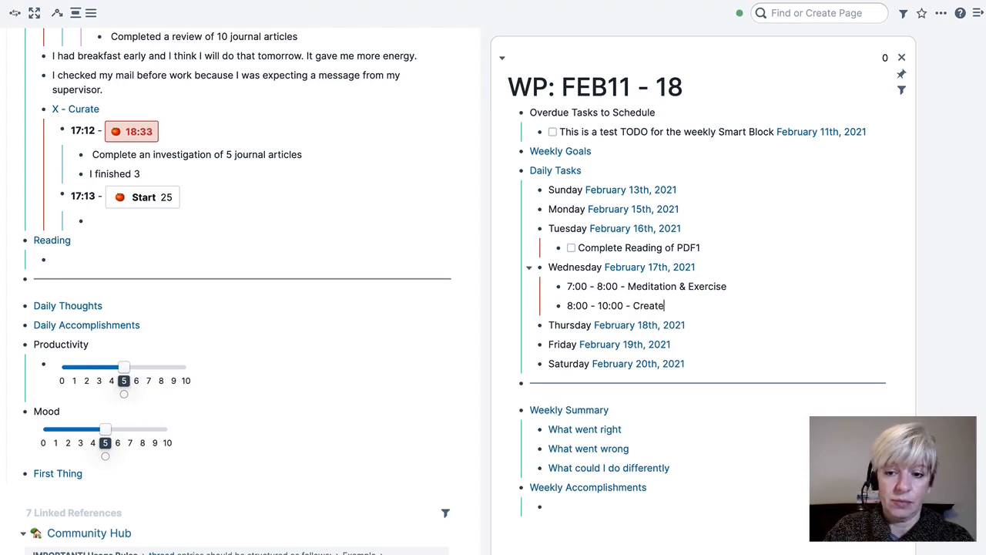
text( Session)
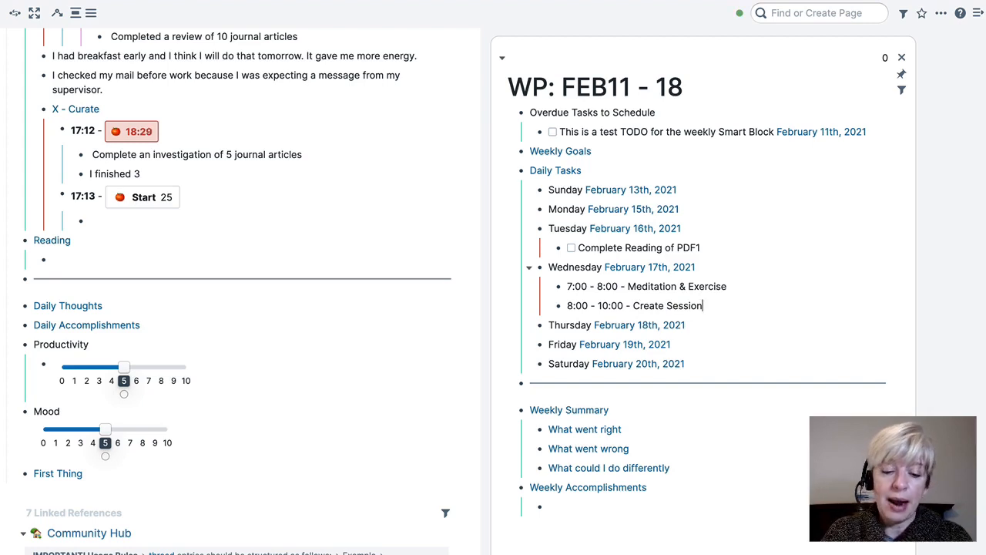
- Nest "Write four paragraphs for chapter two" under the Create Session entry and add an empty block at the time-block level below it
key(Return)
key(Tab)
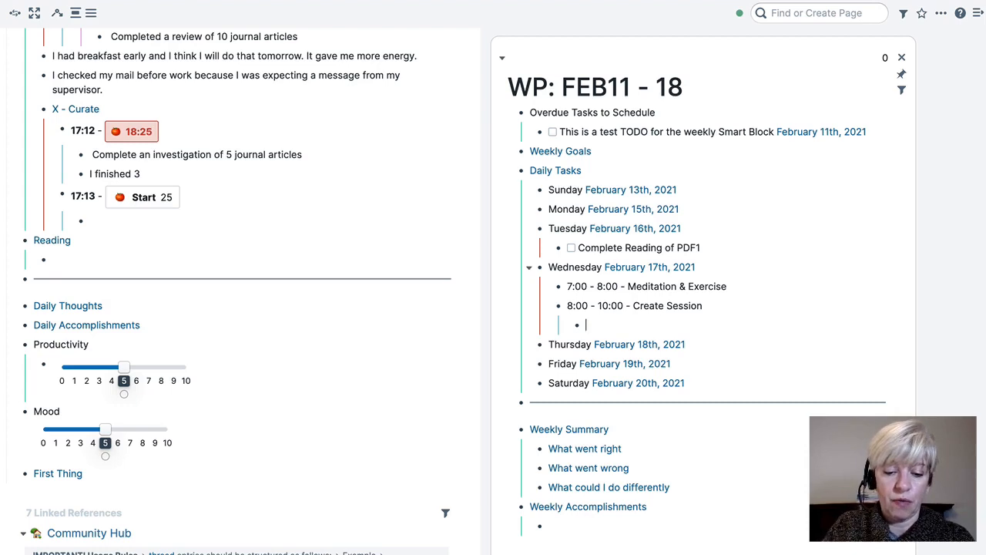
text(Write four paragra)
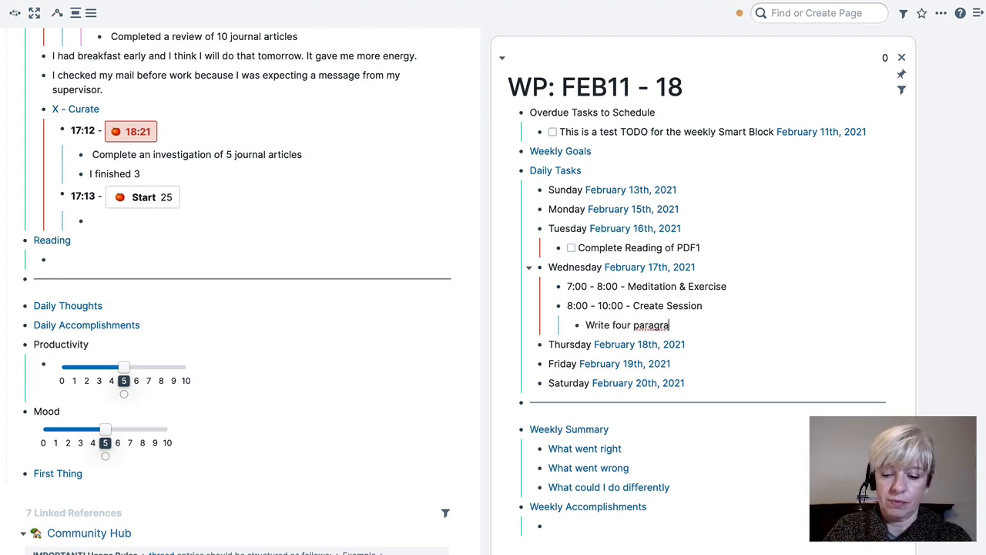
text(p)
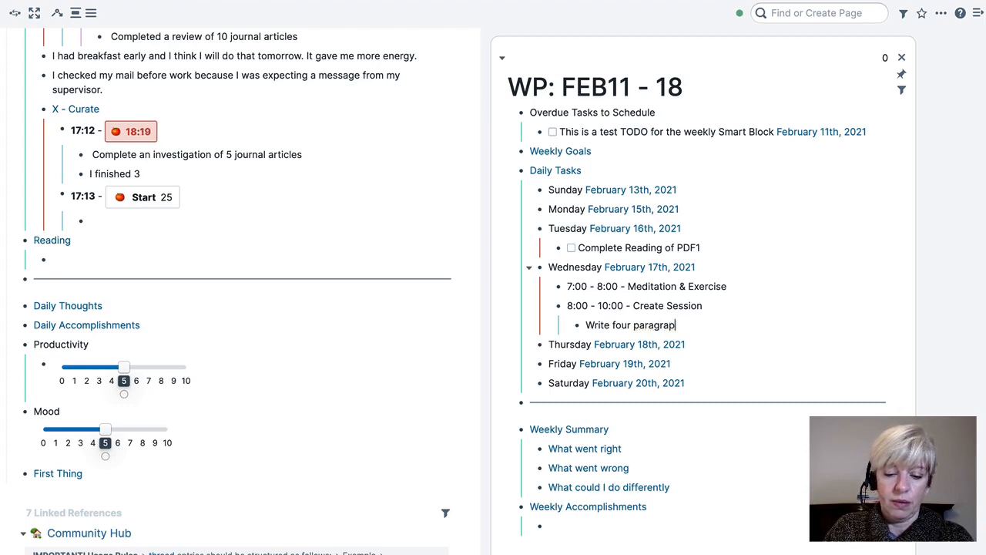
text(hs for chapter two)
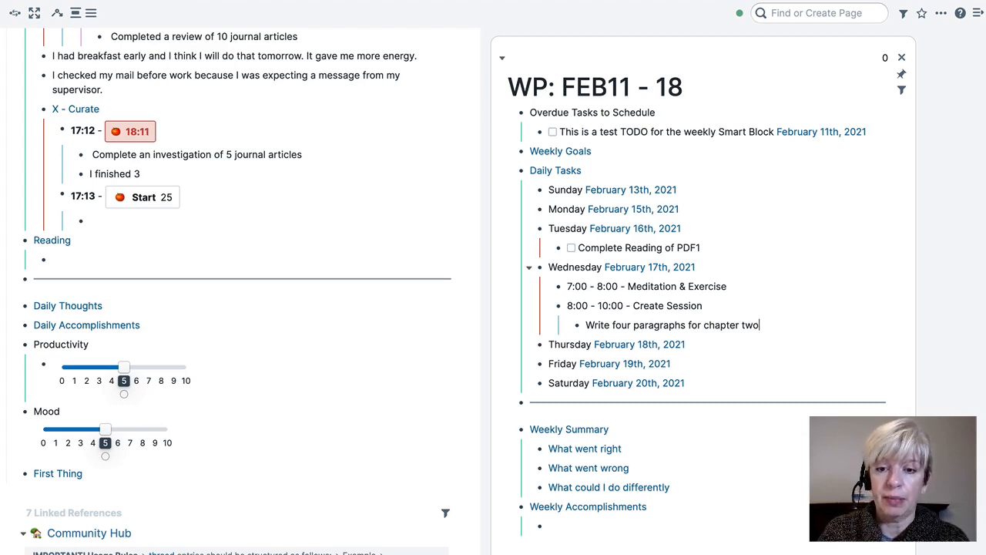
key(Return)
key(shift+Tab)
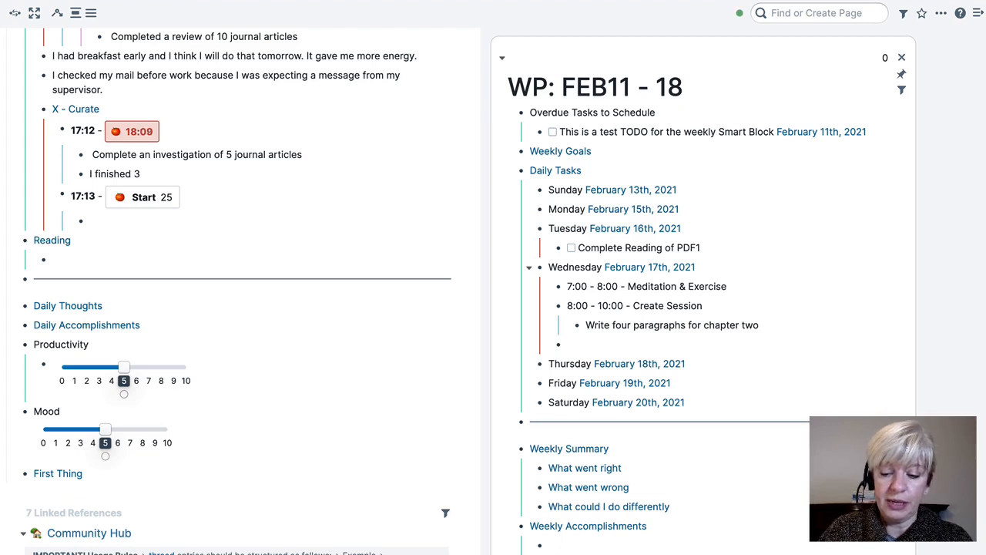
- Add the Wednesday time block "10:00 - 12:00 - Email and shower" below the Create Session entry
text(10:)
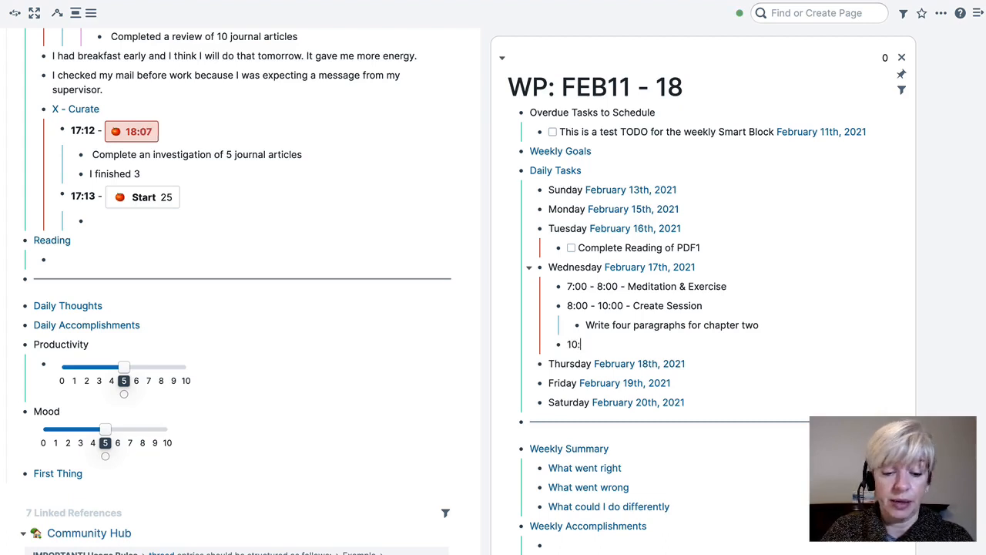
text(00 - )
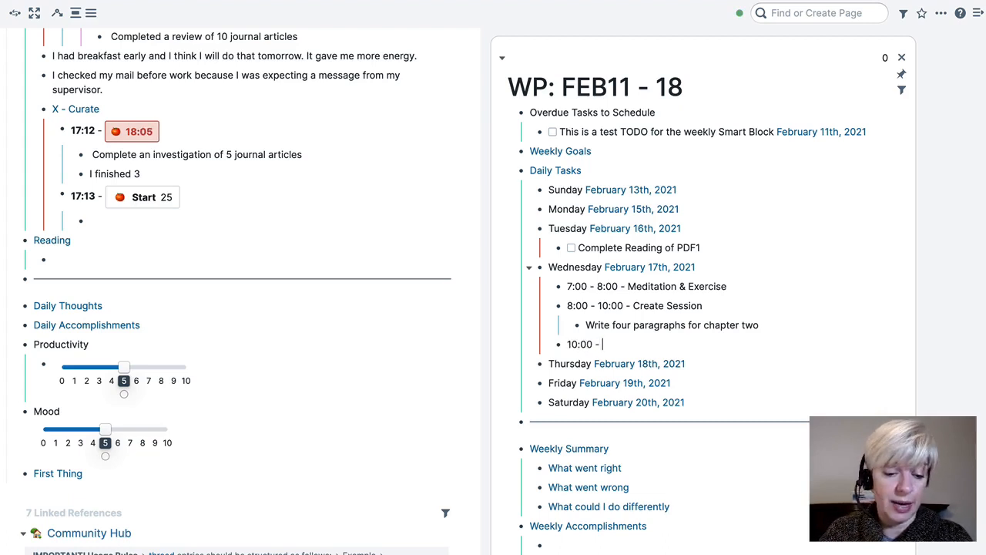
text(12:)
text(00 - )
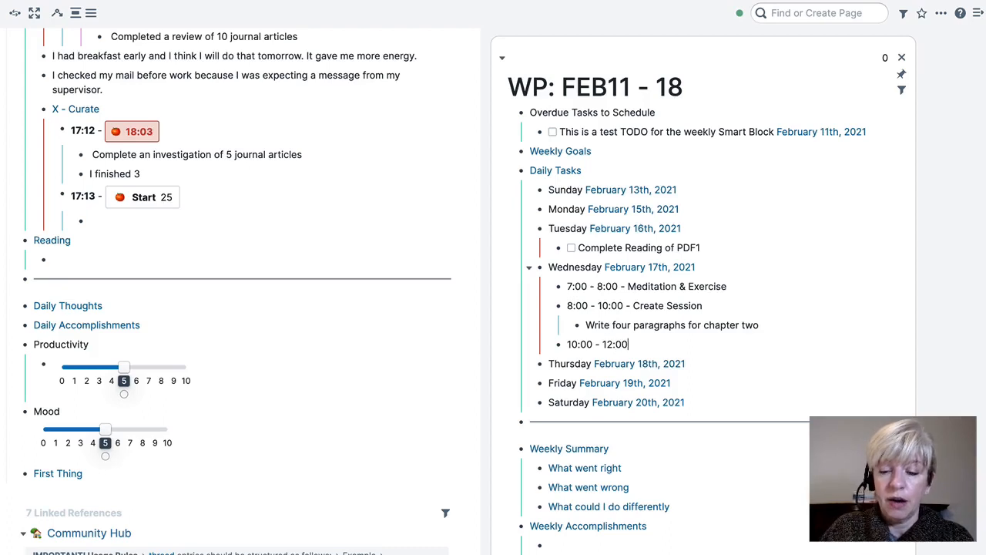
text(E)
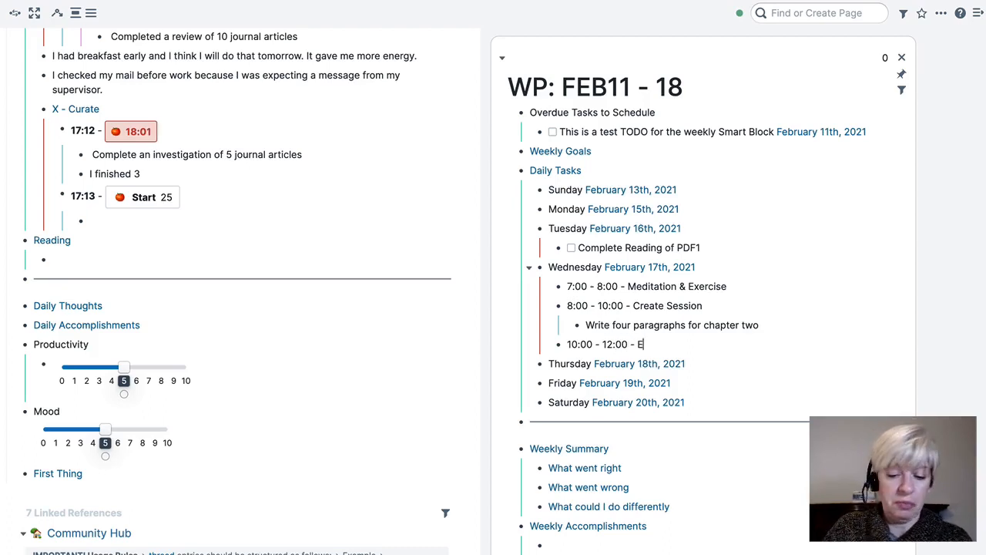
text(mail and shower)
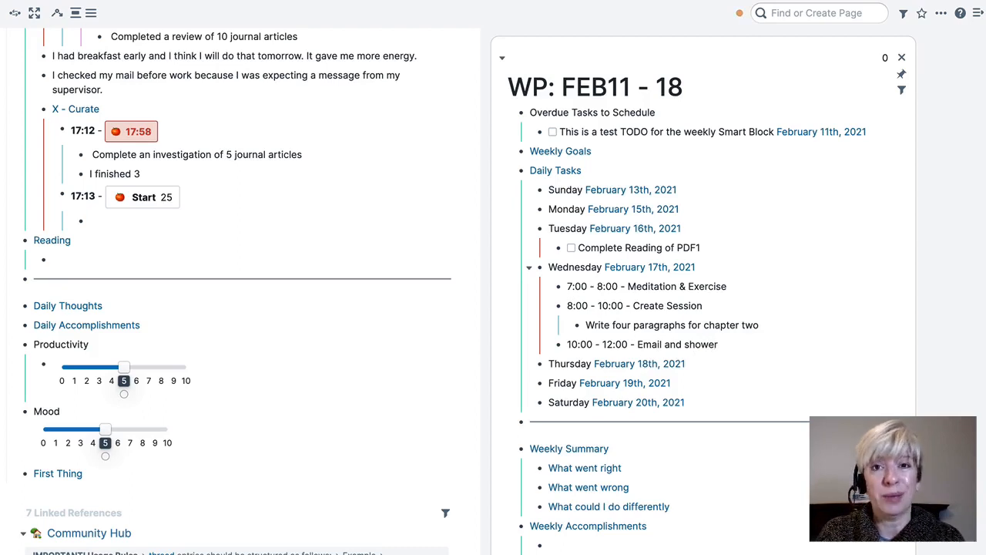
key(Return)
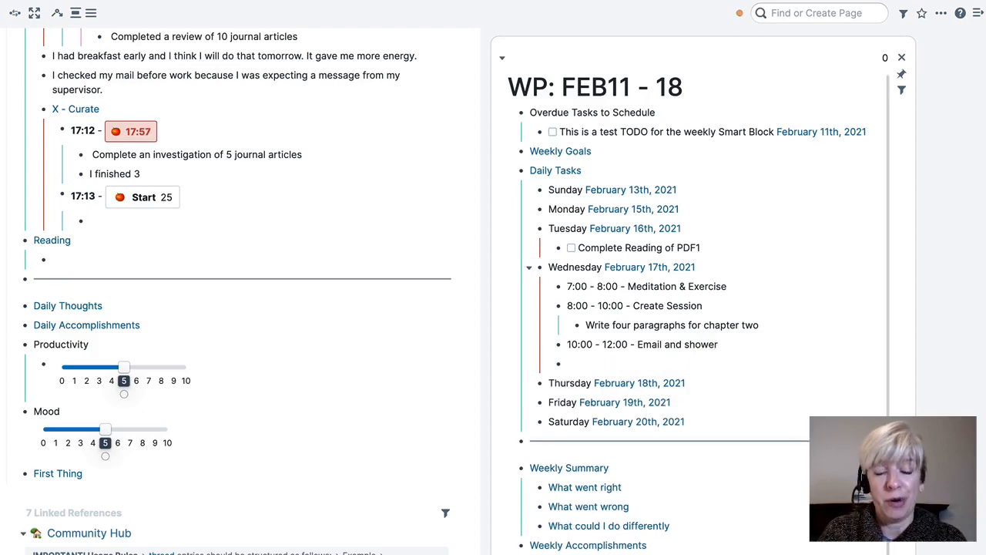
- Add the time blocks "12:00 - Lunch" and "1:00 - Walk" to Wednesday below the email entry
text(12:00 )
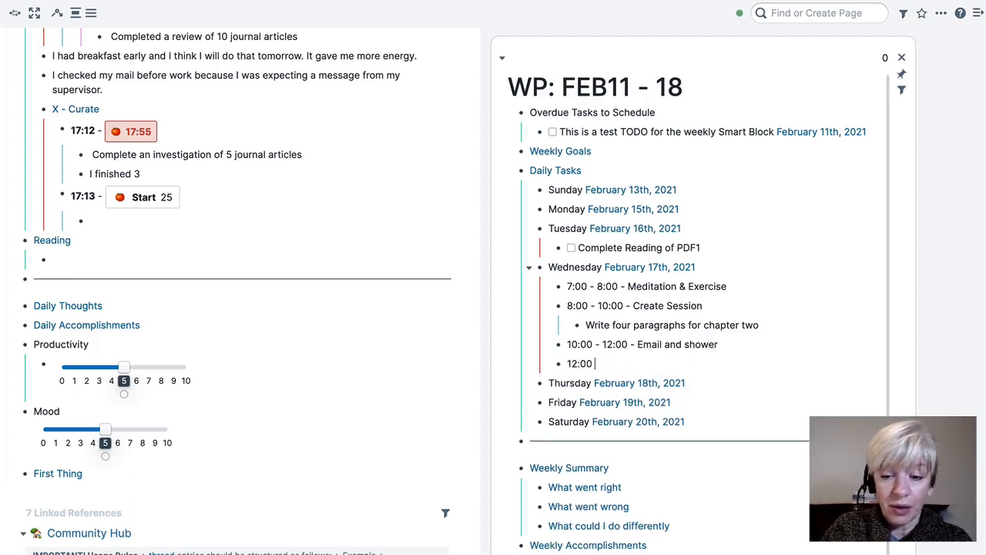
text(- Lunch)
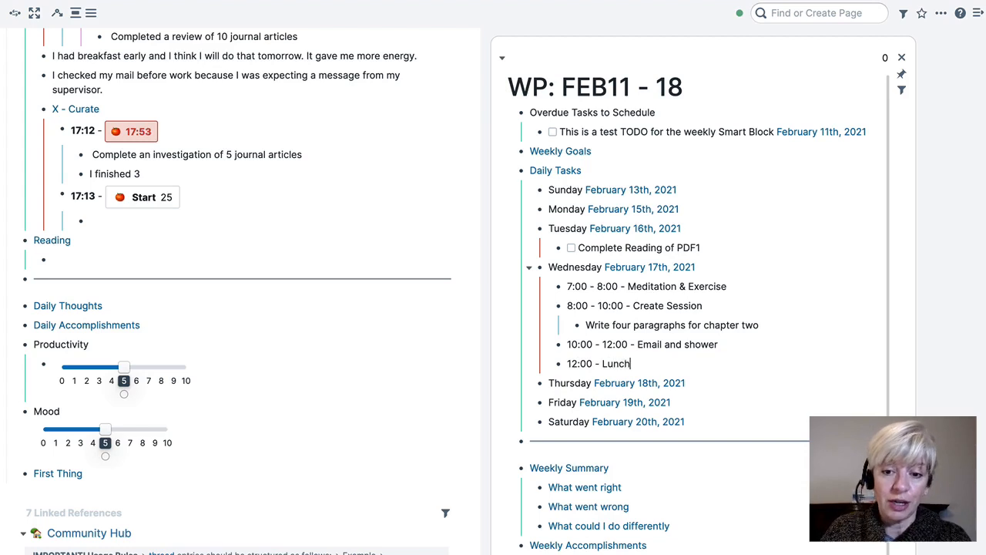
key(Return)
text(1:00)
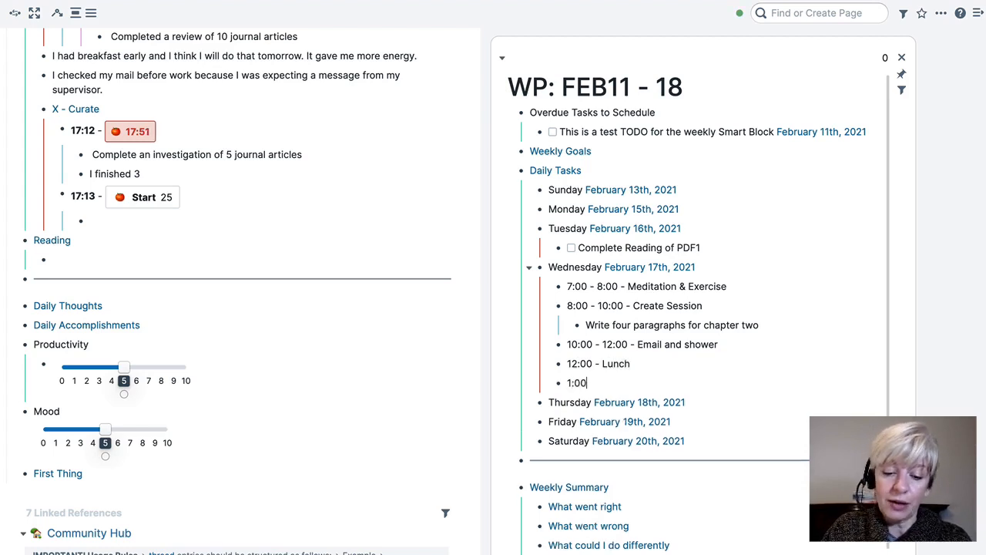
text( - Walk)
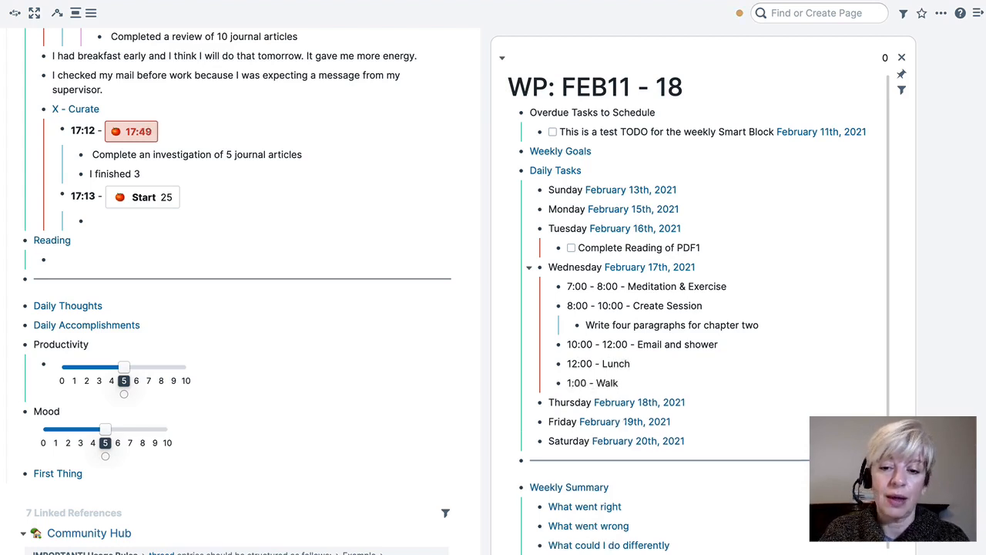
key(Return)
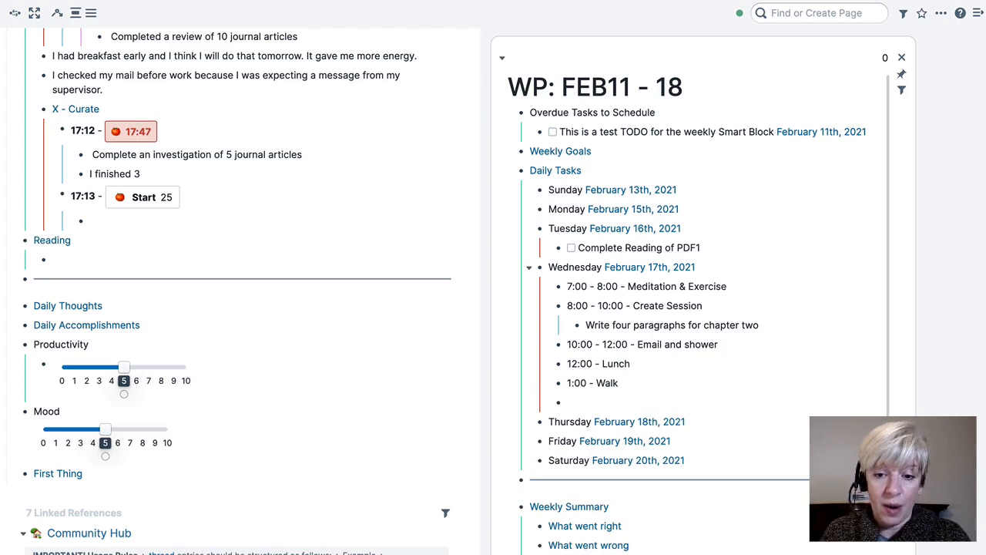
- Add an afternoon time block reading "2:00 - 4:00 - Create Session" to Wednesday below the walk
text(2)
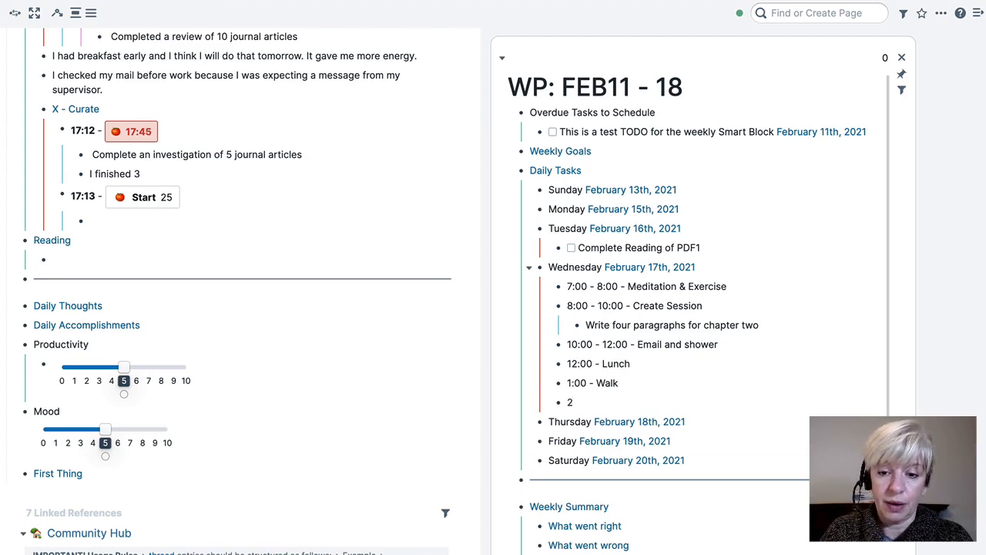
text(:)
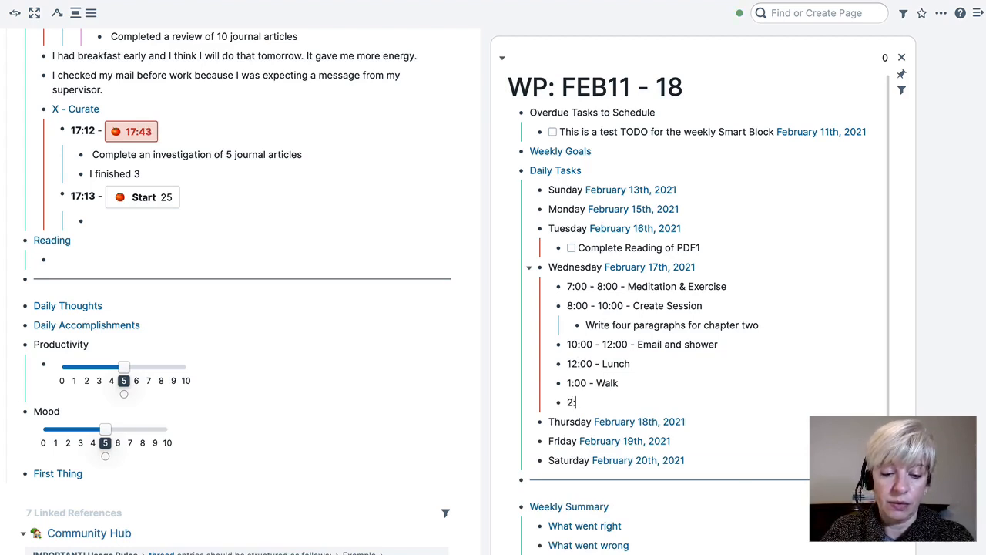
key(BackSpace)
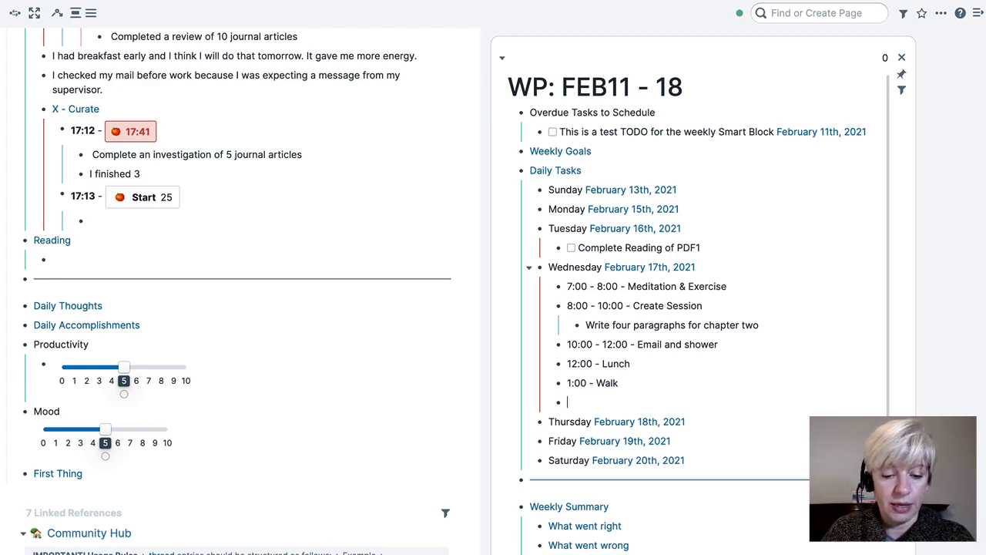
text(2:)
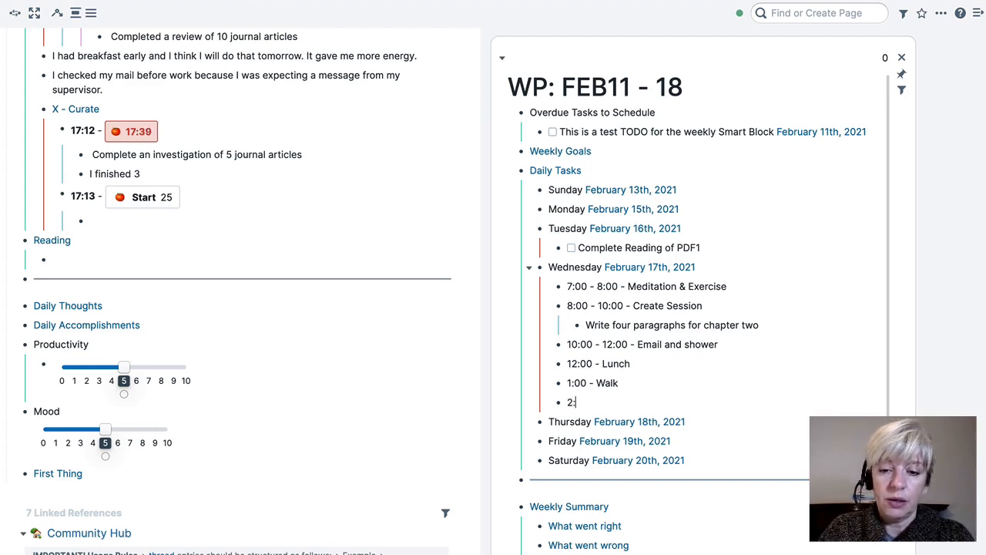
text(00 -)
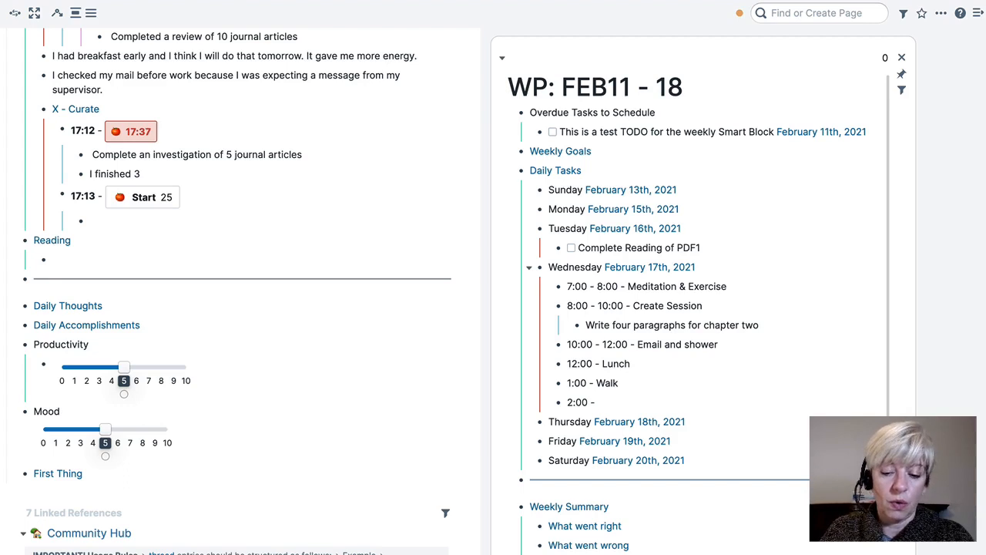
text( 4:)
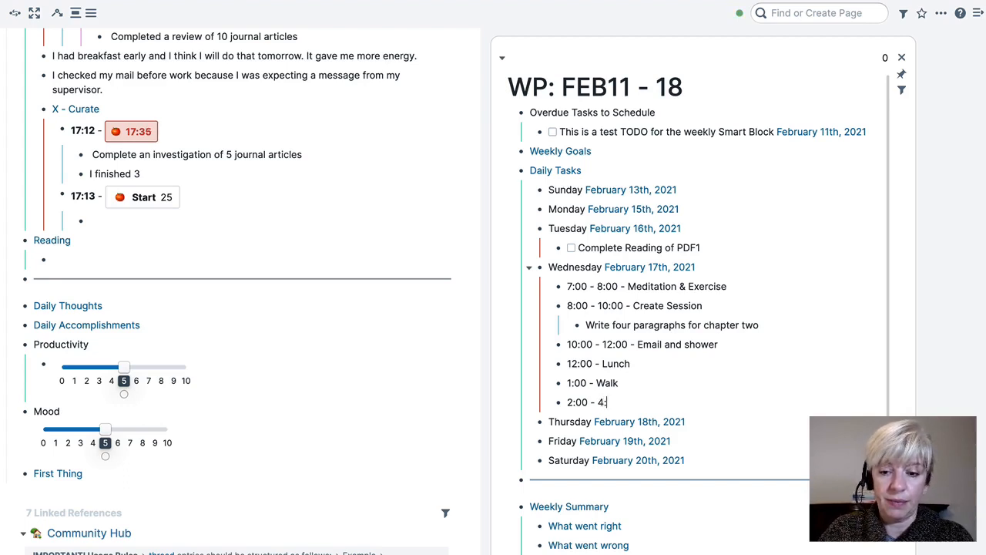
text(00 - )
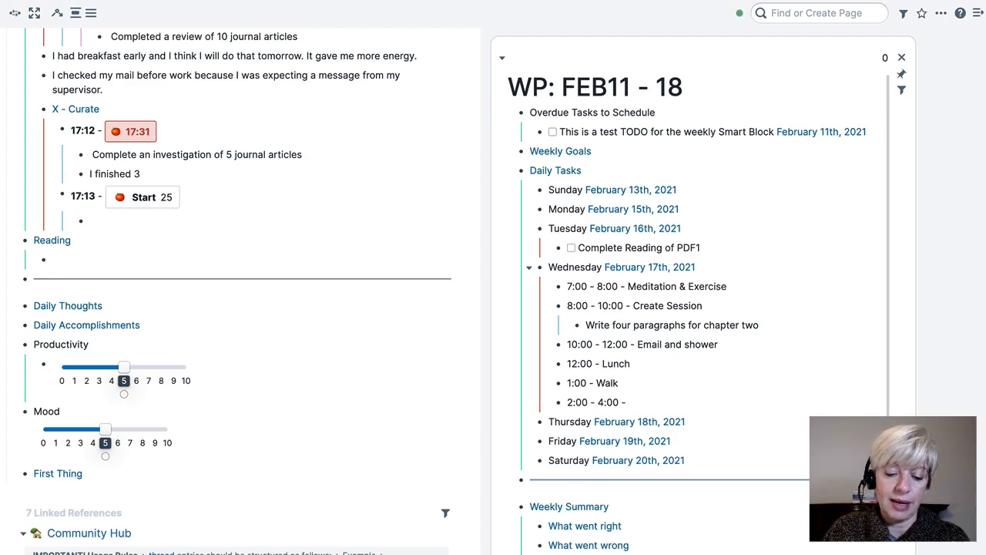
text(Create )
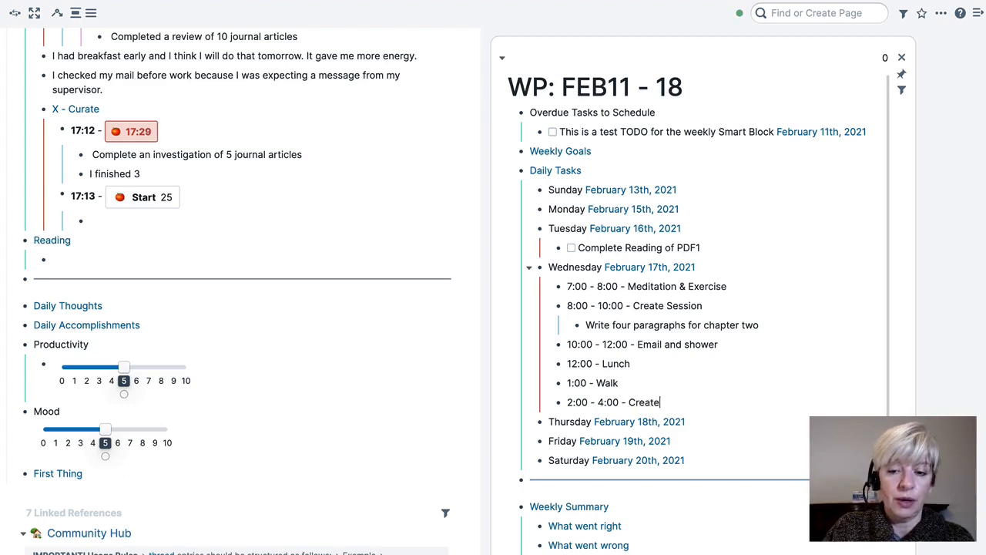
text(Sess)
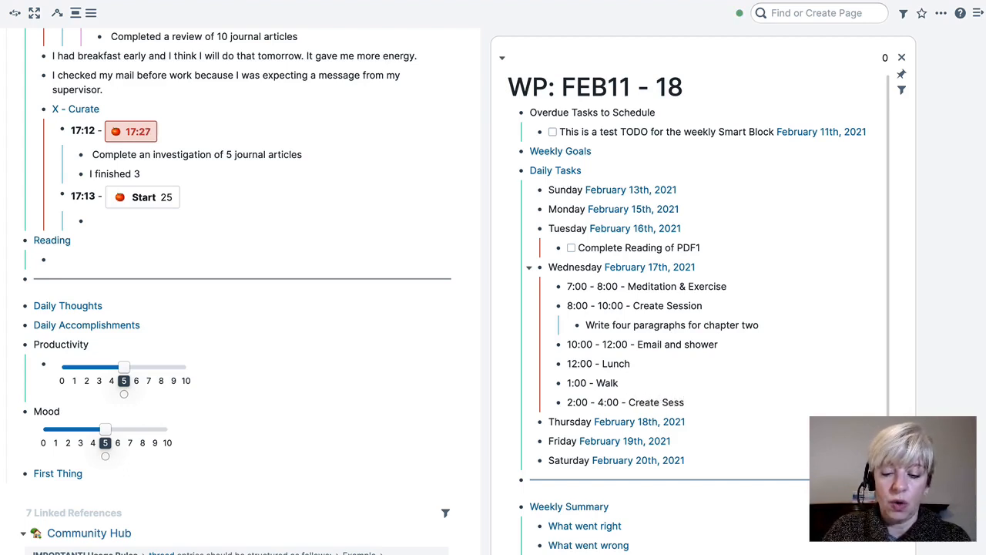
text(ion)
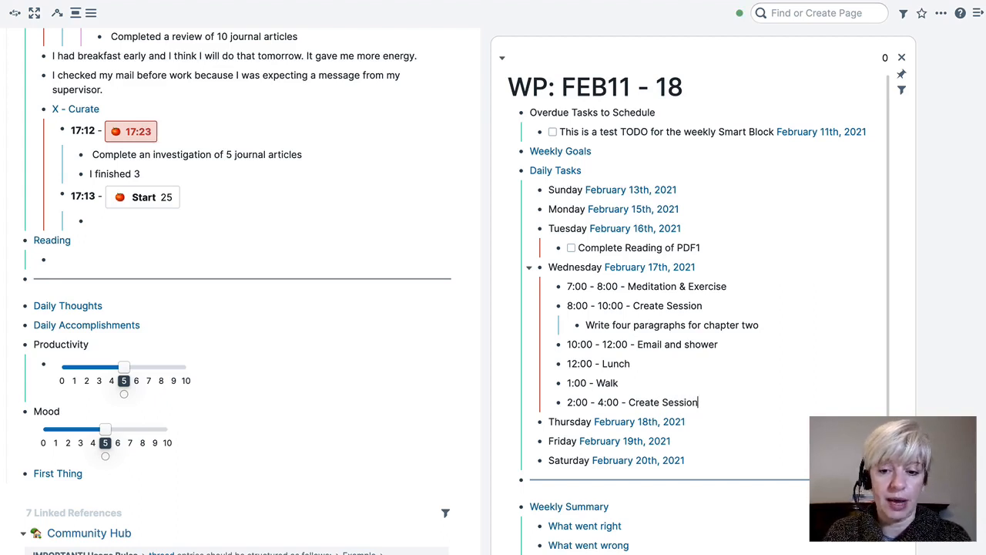
- Nest "Write for more paragraphs" under the afternoon Create Session and add an empty block at the time-block level below it
key(Return)
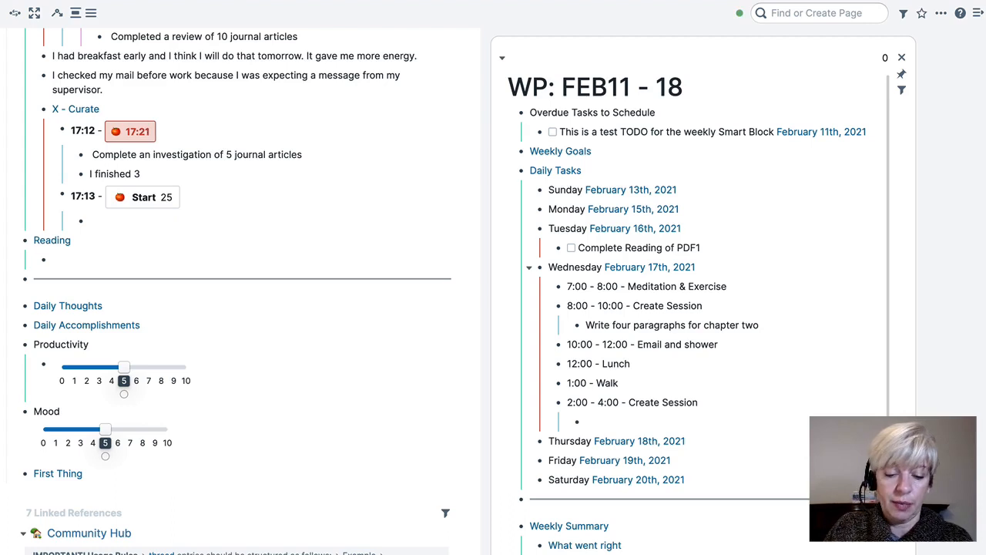
text(Write )
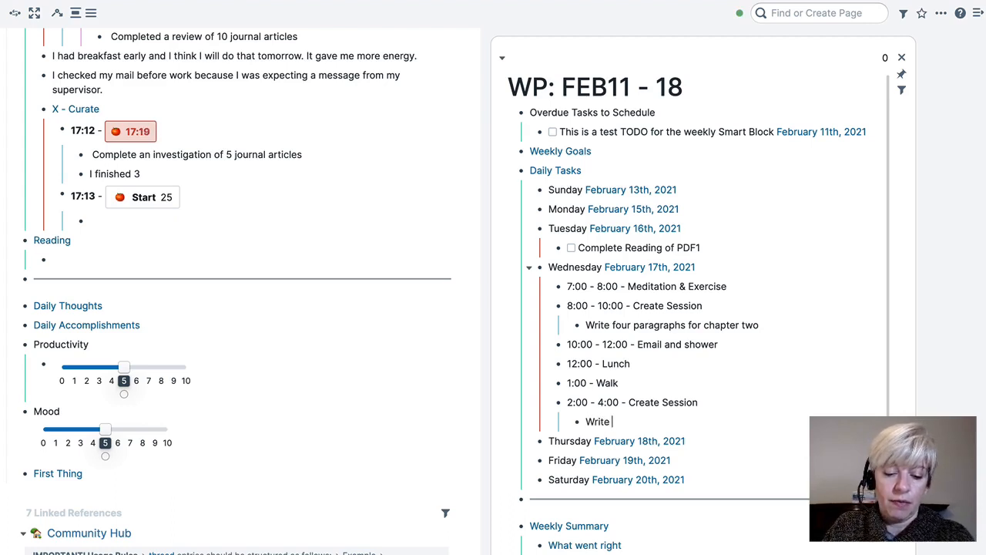
text(for more paragr)
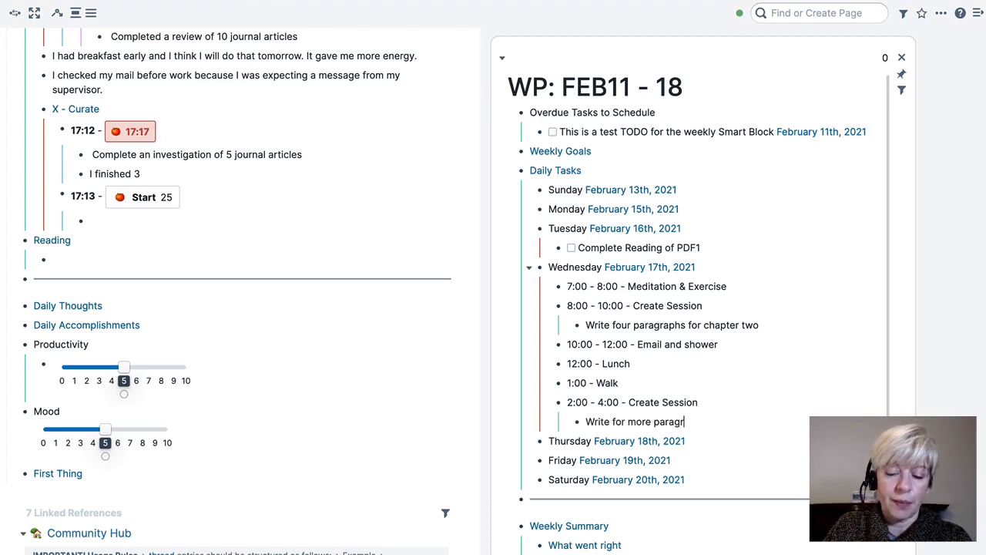
text(aphs)
key(Return)
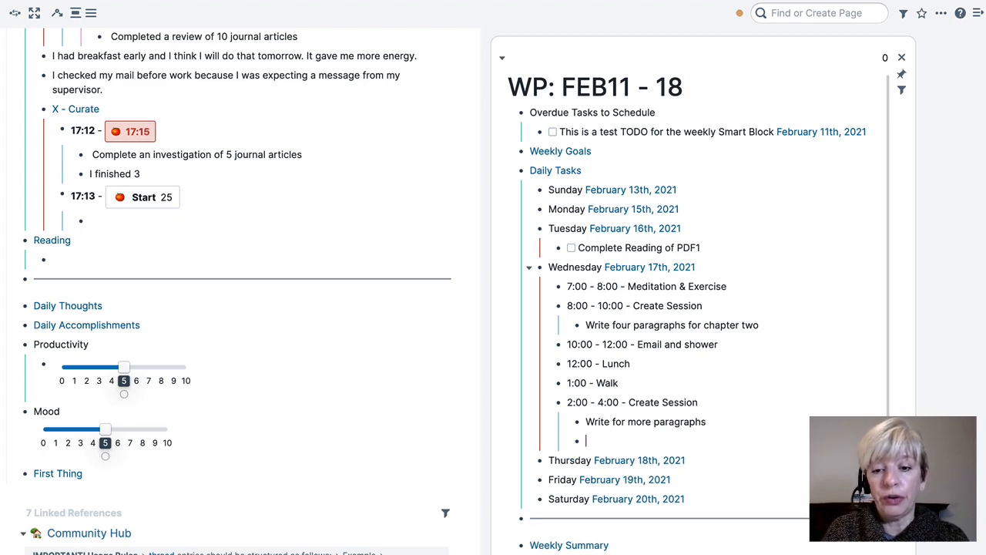
key(shift+Tab)
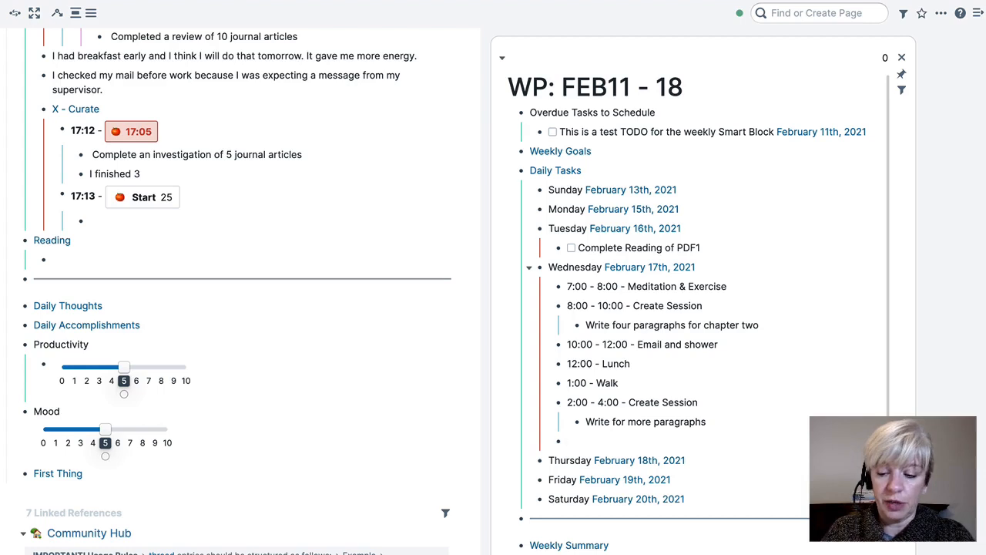
- Add a "4:00 - 6:00" time block to Wednesday with "Reading (personal)" nested under it
text(00)
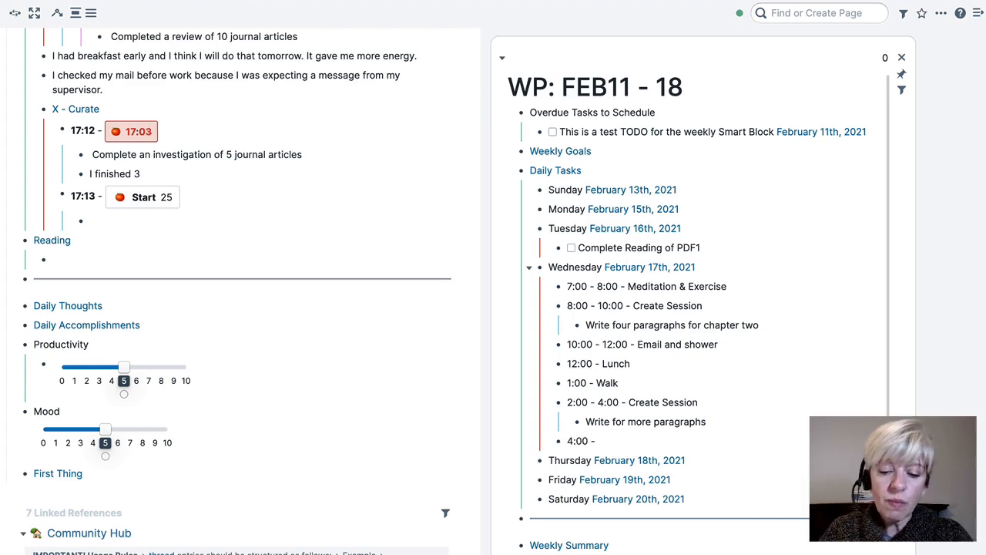
text( - 6:00)
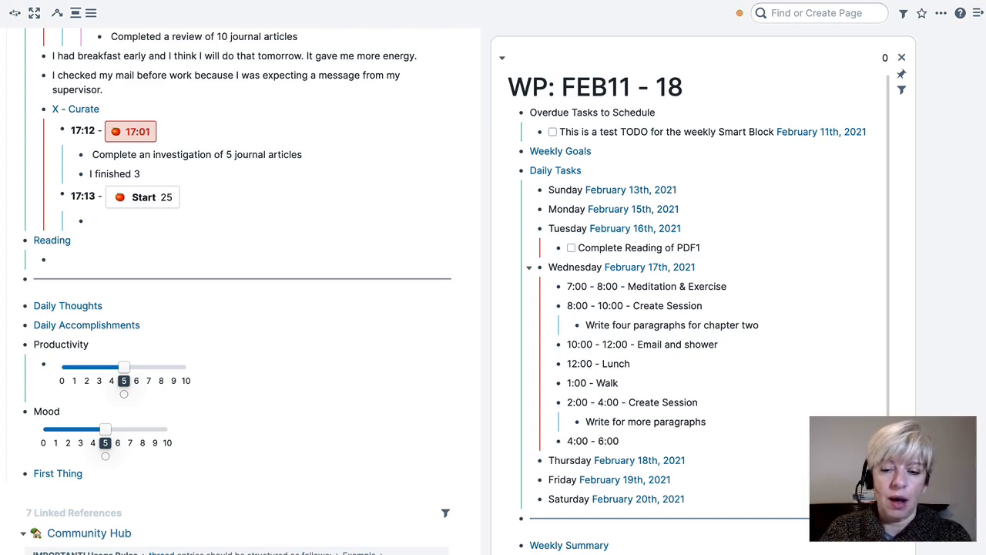
key(Return)
key(Tab)
text(Reading)
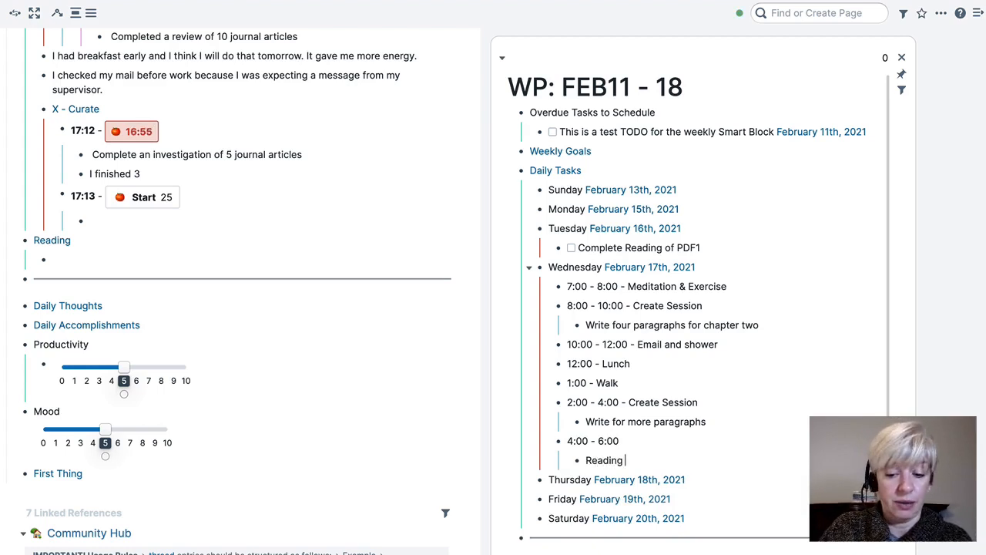
text( (personal)
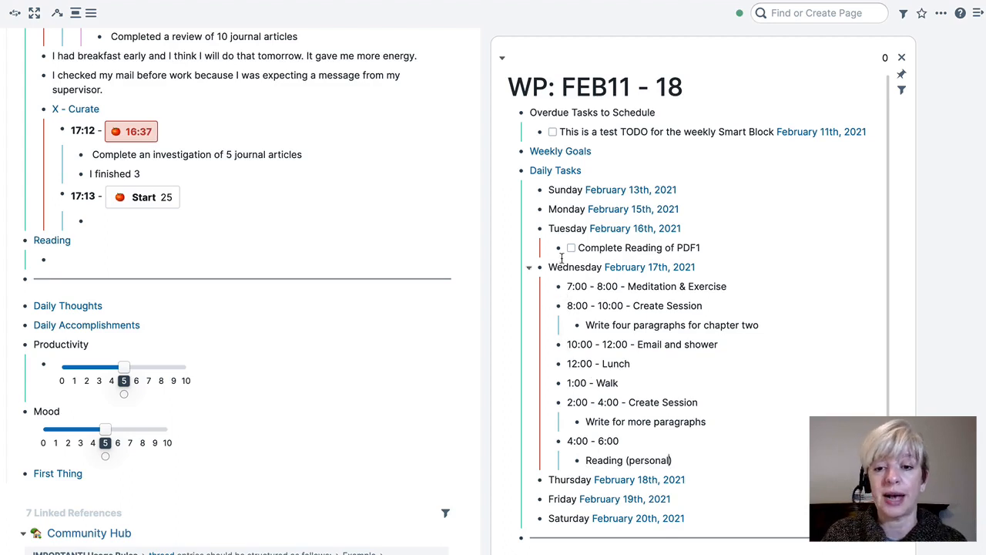
- Move Tuesday's "Complete Reading of PDF1" task into Wednesday's 4:00 - 6:00 block and label that block "Complete all undone tasks"
mouse_move(561, 255)
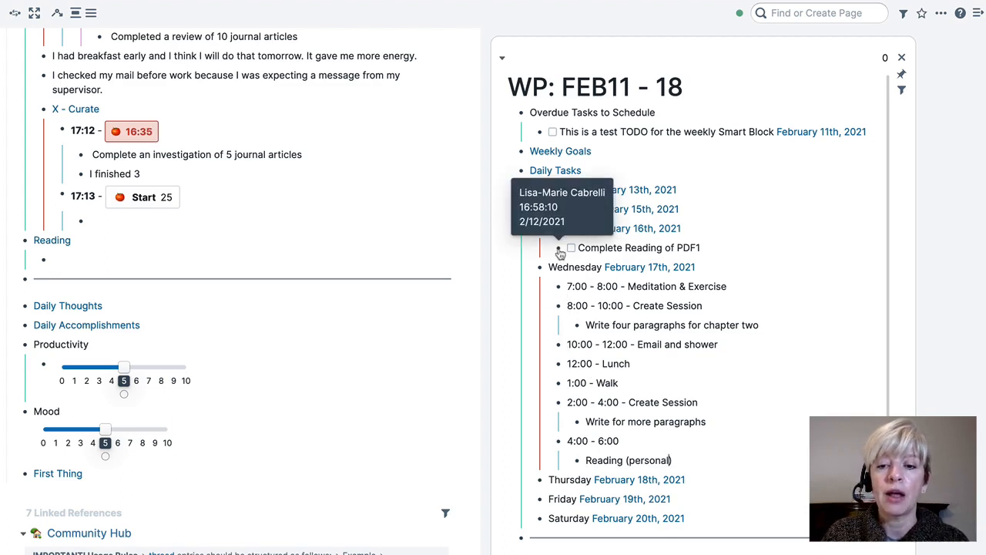
drag(561, 255, 574, 456)
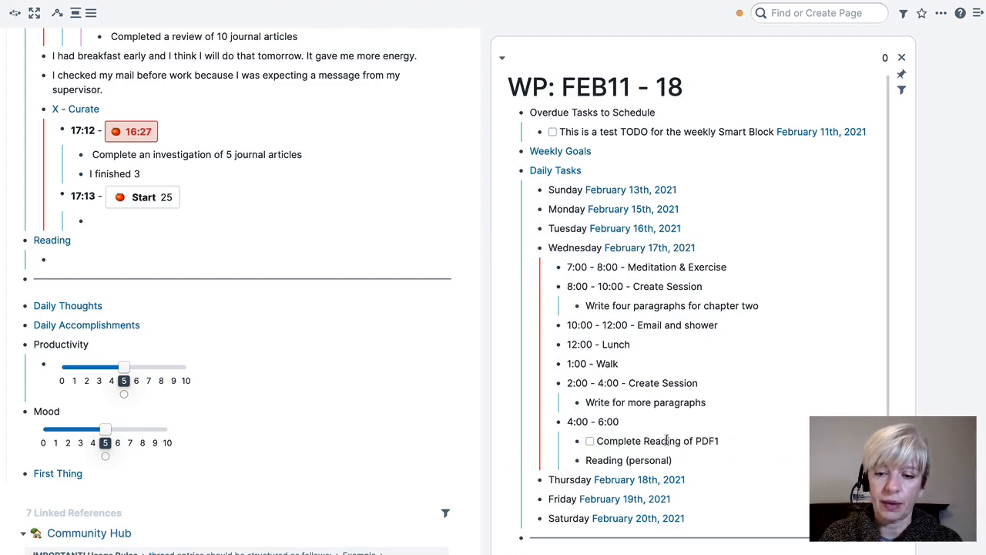
click(648, 424)
text(- C)
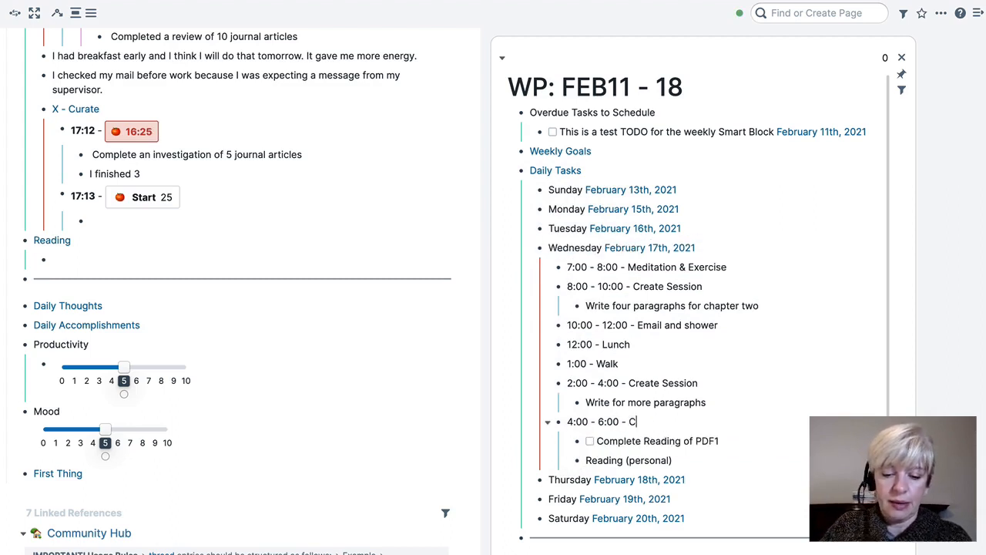
text(omplete all )
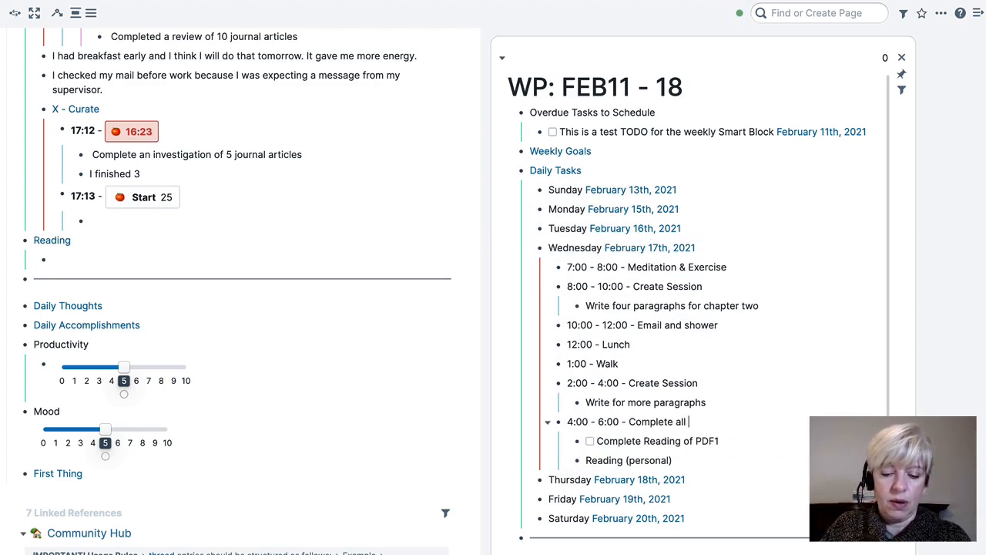
text(undone r)
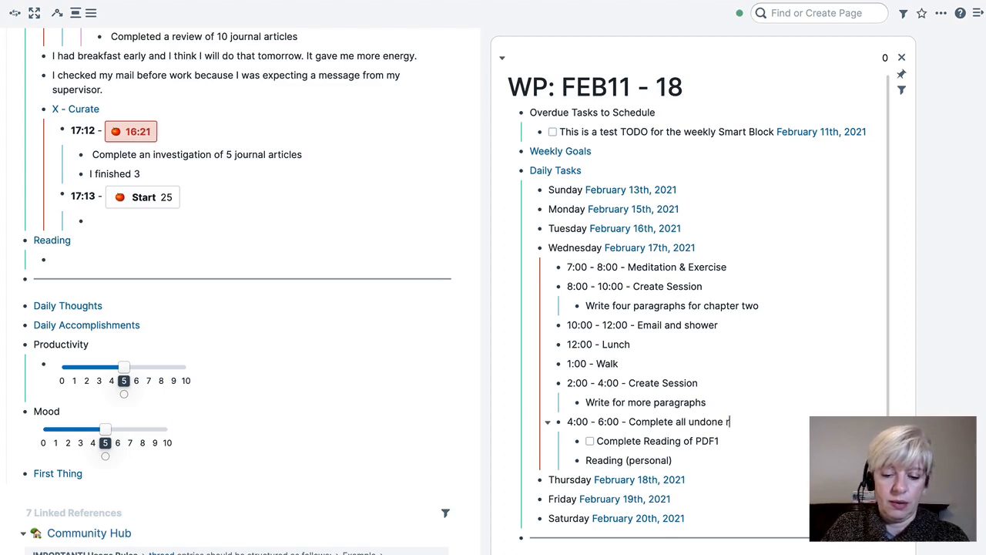
key(BackSpace)
text(tasks)
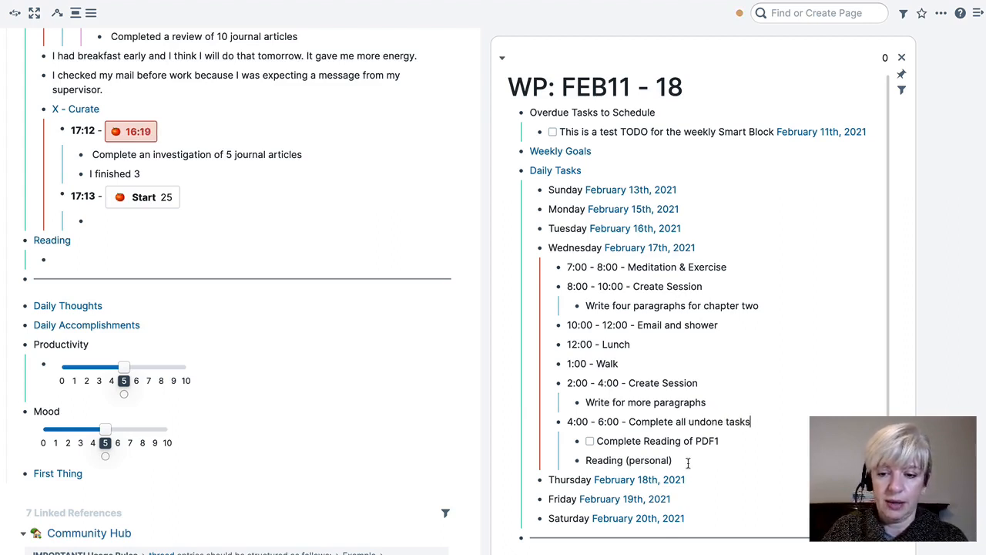
- Delete the "Reading (personal)" entry from Wednesday's 4:00 - 6:00 block
drag(688, 459, 605, 461)
key(BackSpace)
key(BackSpace)
key(BackSpace)
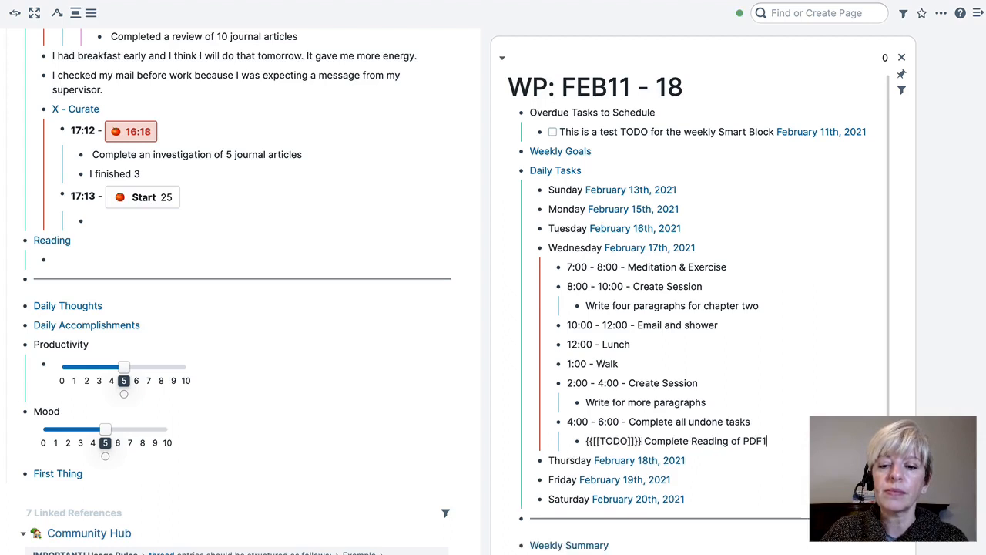
click(776, 398)
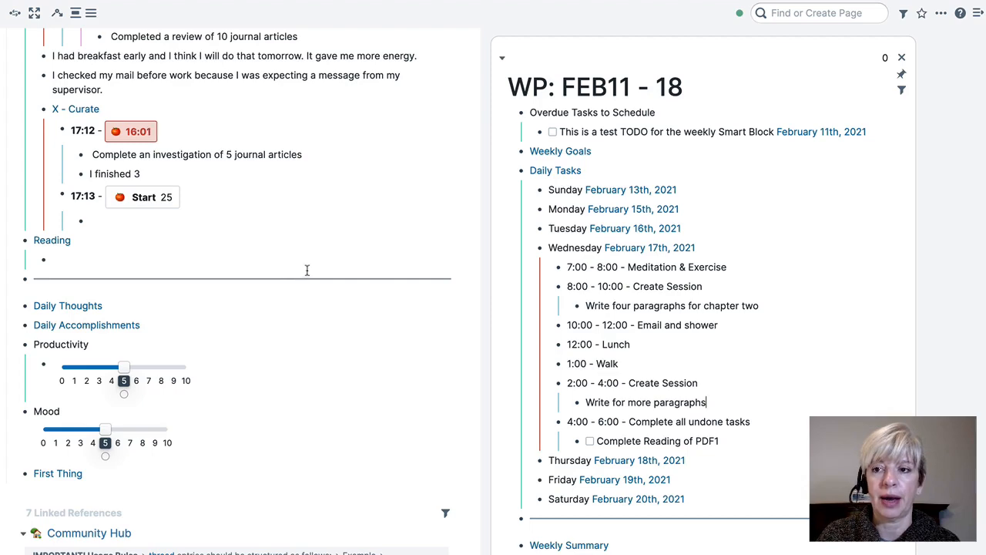
- Close the weekly plan and open "3B - Academic Scaffolding - Management Process" with X - Task Management expanded to show its process graphic
click(901, 58)
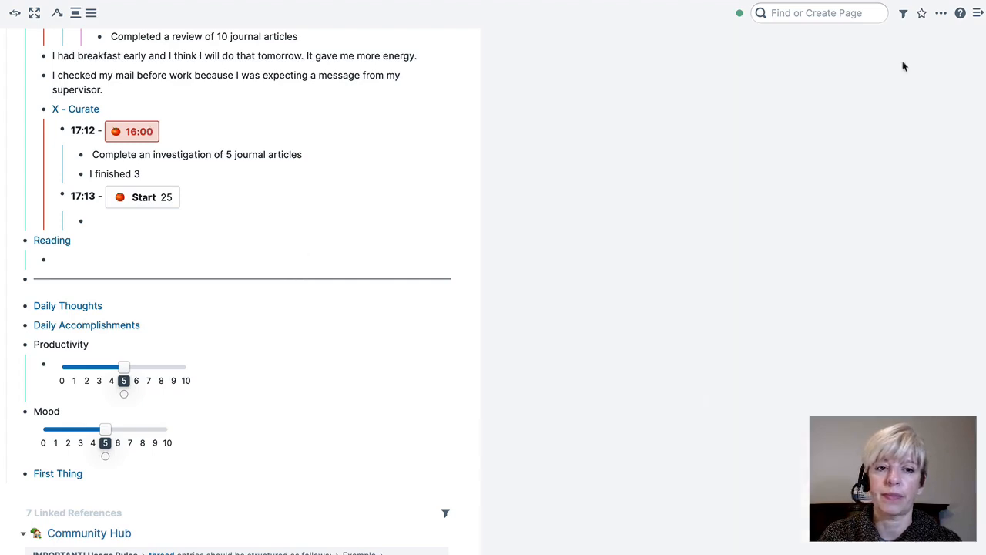
click(786, 14)
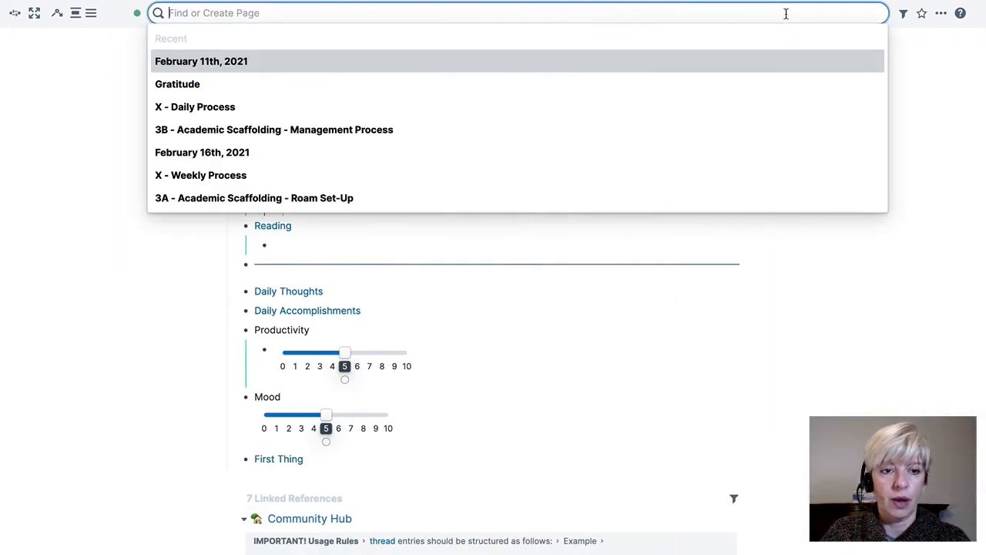
click(345, 132)
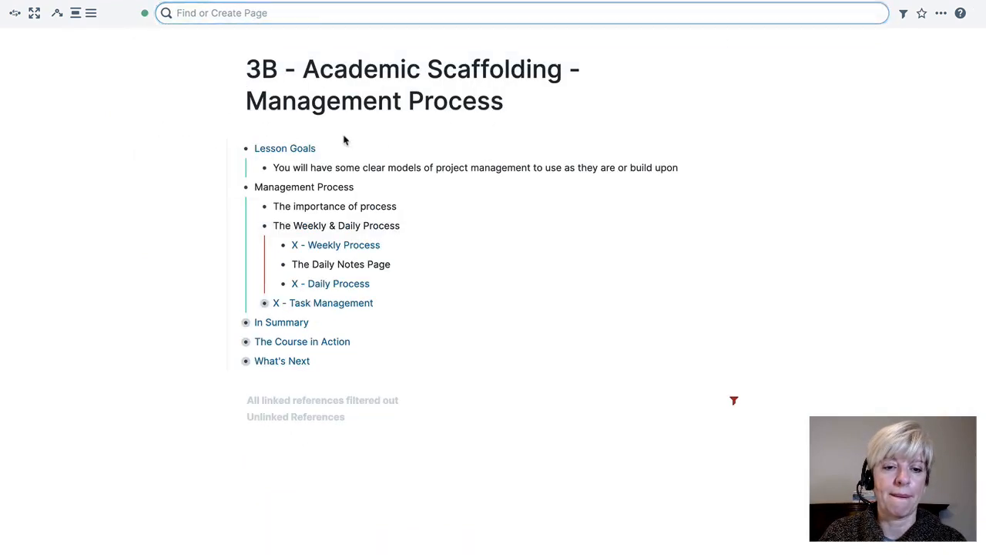
click(256, 305)
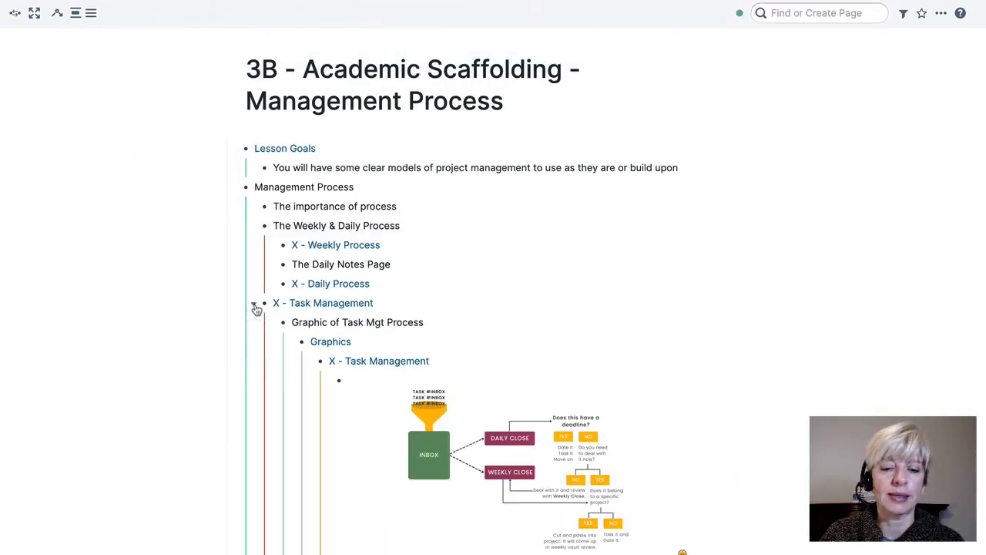
scroll(244, 414, down, 3)
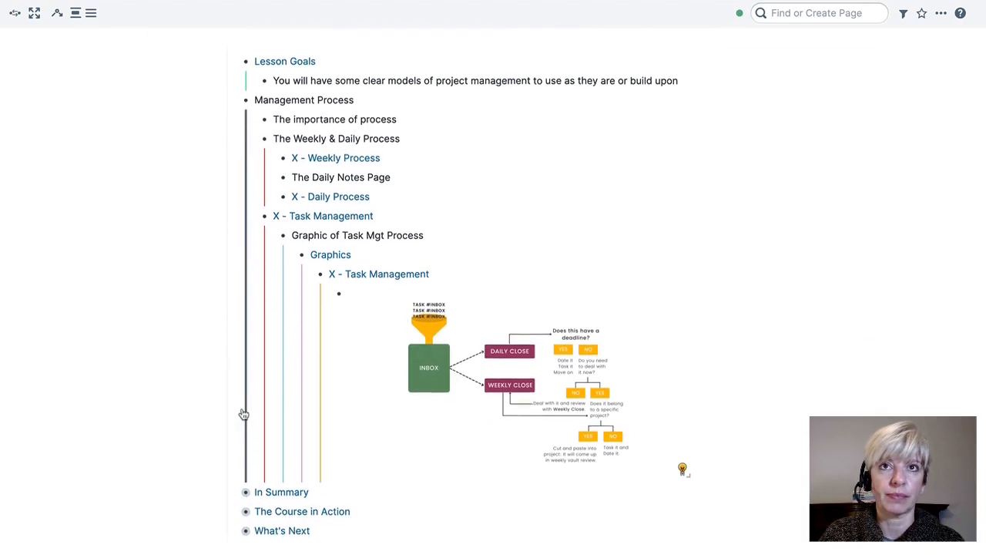